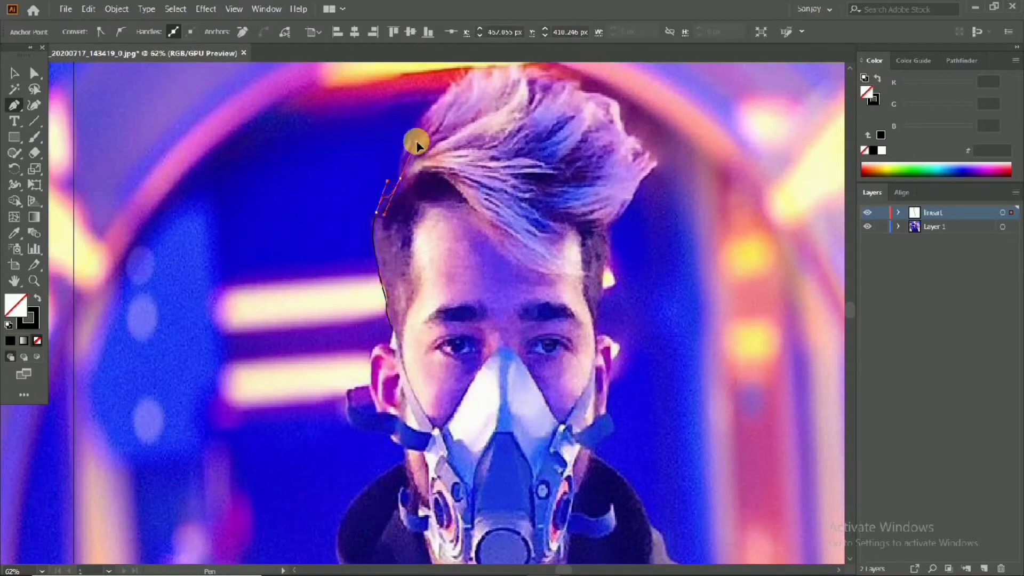
# Step: Extend the Pen path up the left edge of the hair from the temple to the start of the quiff
pyautogui.click(400, 191)
pyautogui.moveTo(395, 208); pyautogui.dragTo(410, 178)
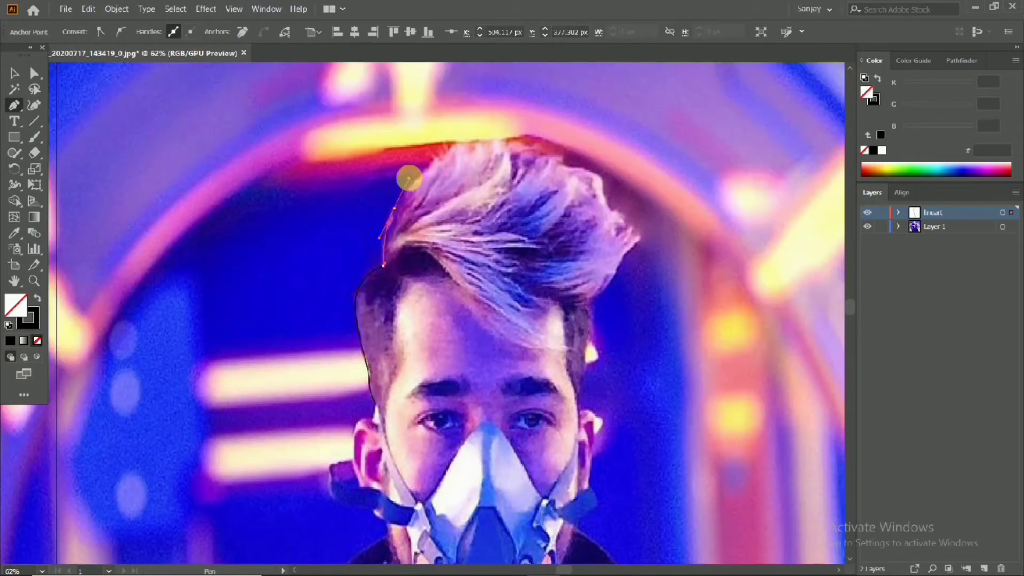
pyautogui.scroll(3, 385, 225)
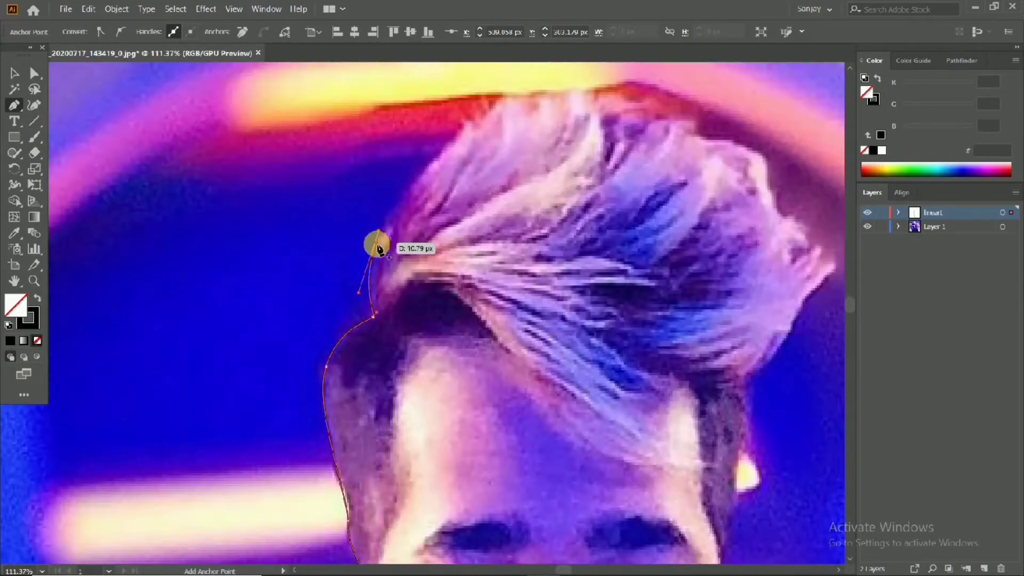
pyautogui.moveTo(378, 246); pyautogui.dragTo(422, 185)
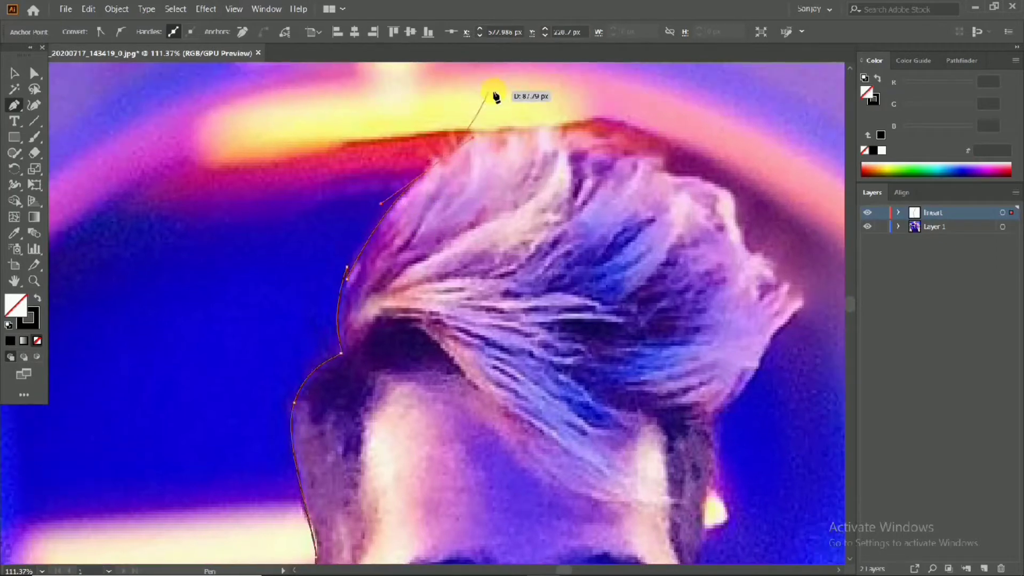
pyautogui.moveTo(446, 153); pyautogui.dragTo(425, 178)
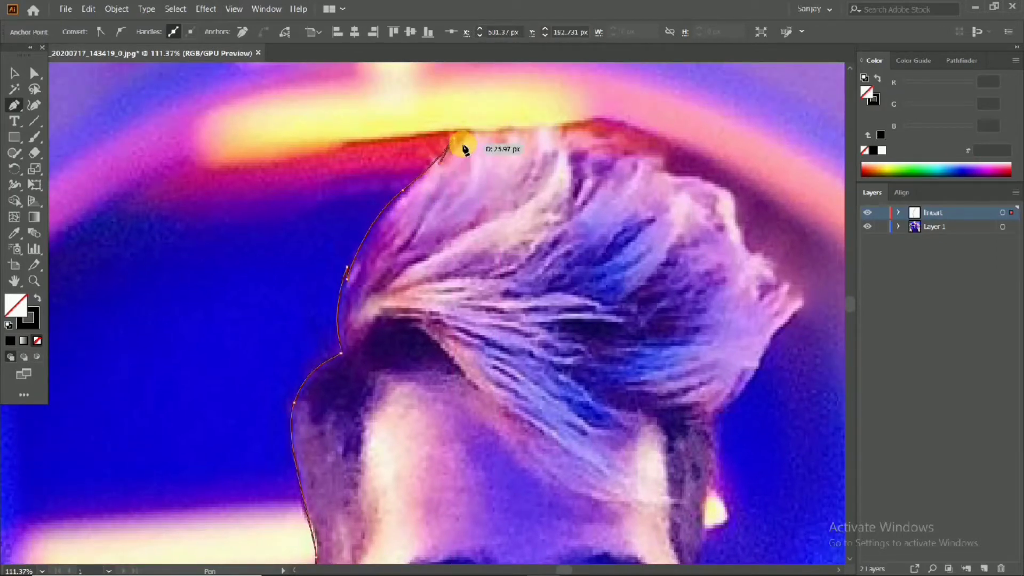
# Step: Continue the hair outline across the top of the quiff with short zigzag points that suggest hair tufts
pyautogui.scroll(-2, 462, 134)
pyautogui.moveTo(453, 140); pyautogui.dragTo(475, 129)
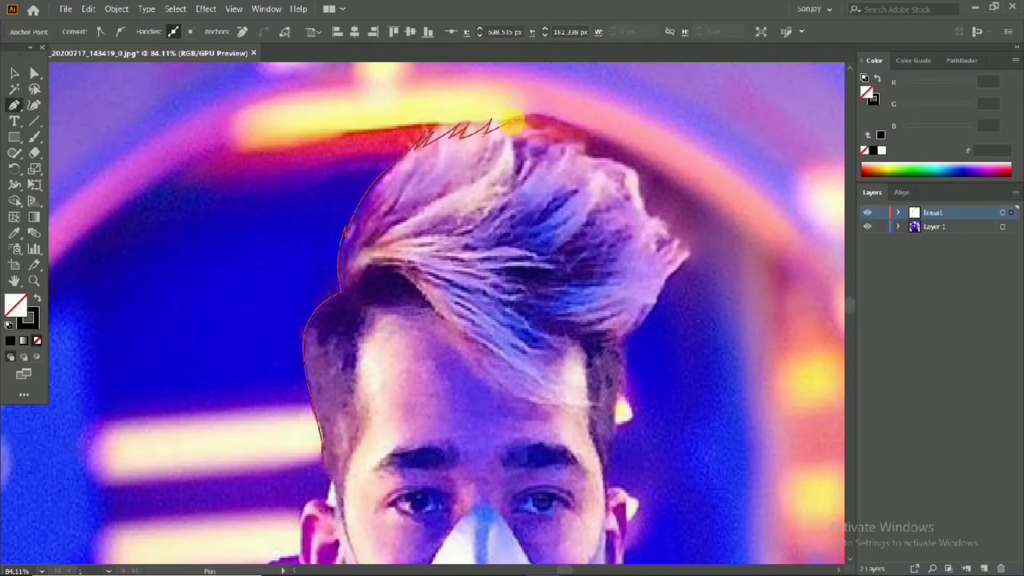
pyautogui.click(537, 127)
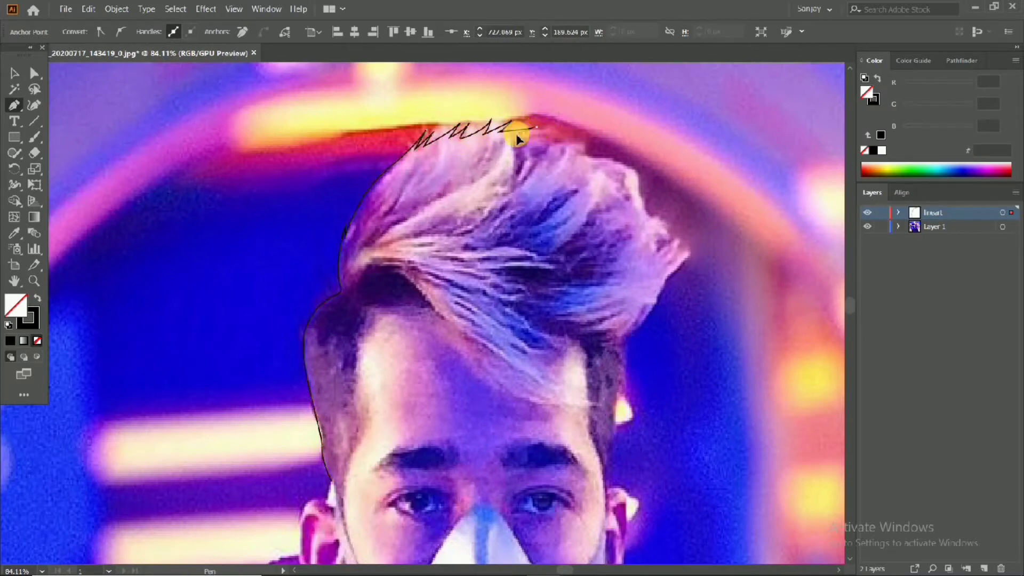
pyautogui.click(589, 147)
pyautogui.click(570, 156)
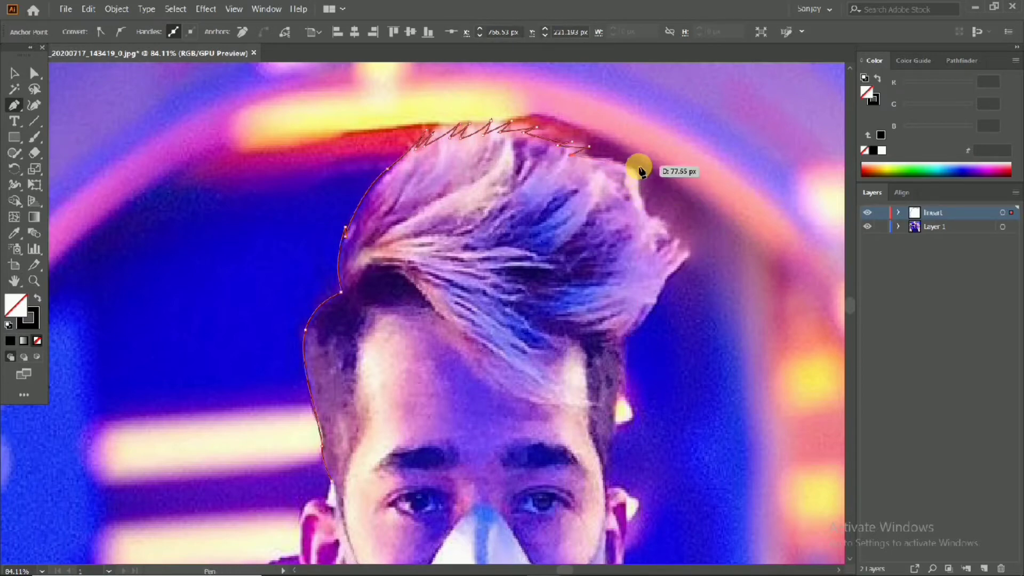
# Step: Trace the upper right edge of the quiff with jagged spikes down to its outermost tip
pyautogui.click(629, 156)
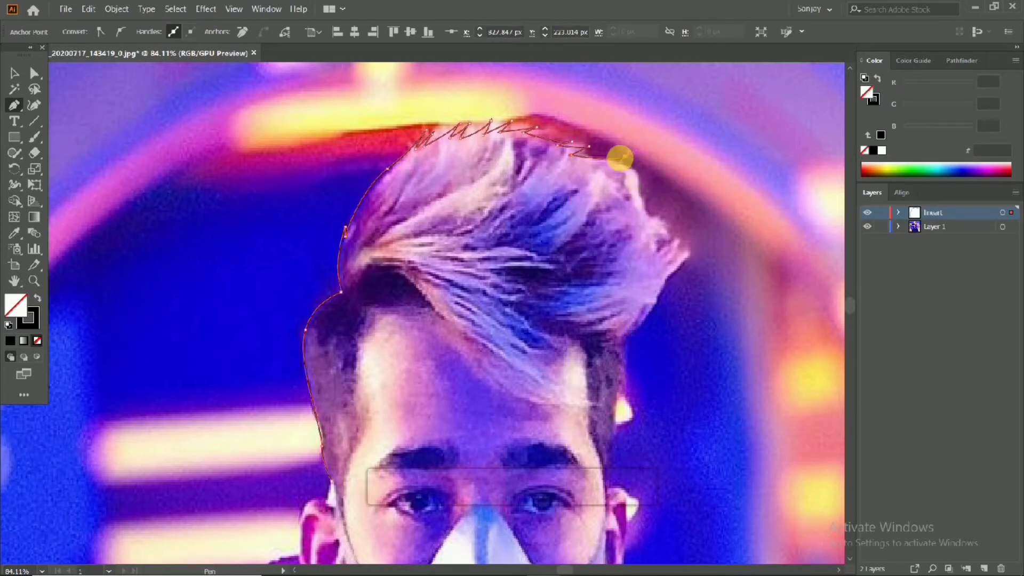
pyautogui.moveTo(566, 181); pyautogui.dragTo(611, 206)
pyautogui.click(593, 193)
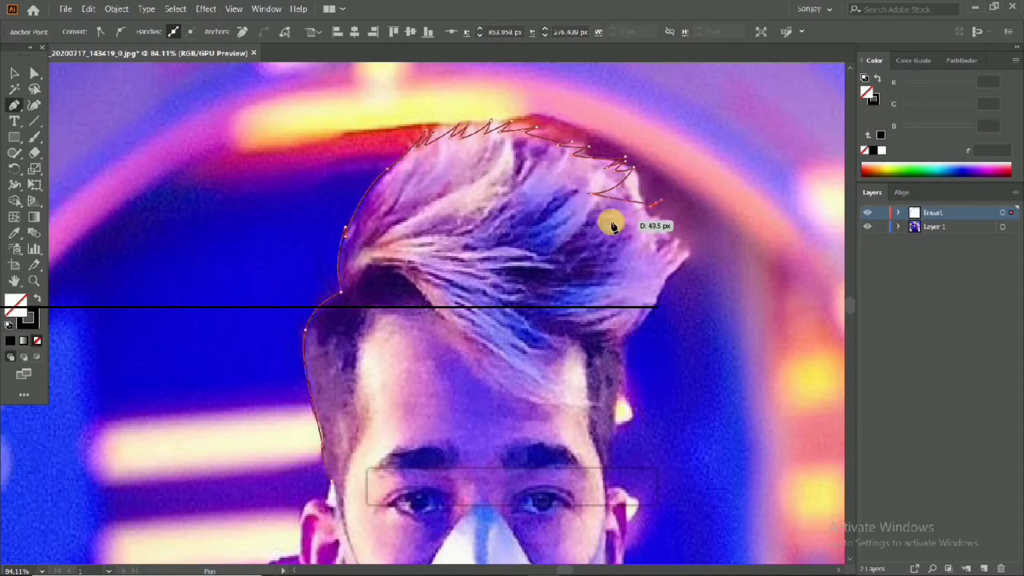
pyautogui.click(655, 204)
pyautogui.click(636, 225)
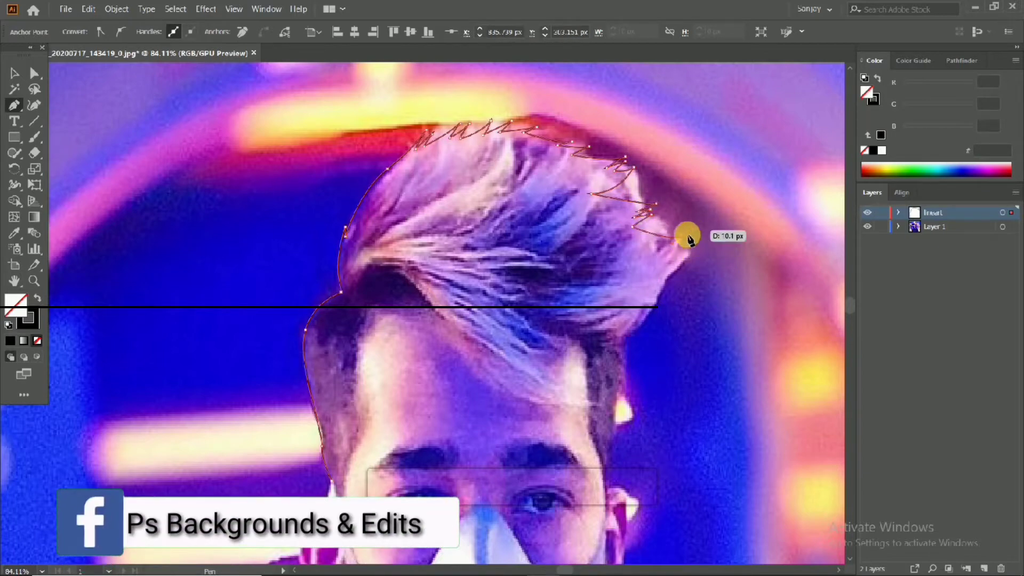
pyautogui.moveTo(690, 239); pyautogui.dragTo(683, 240)
pyautogui.click(672, 255)
pyautogui.click(685, 250)
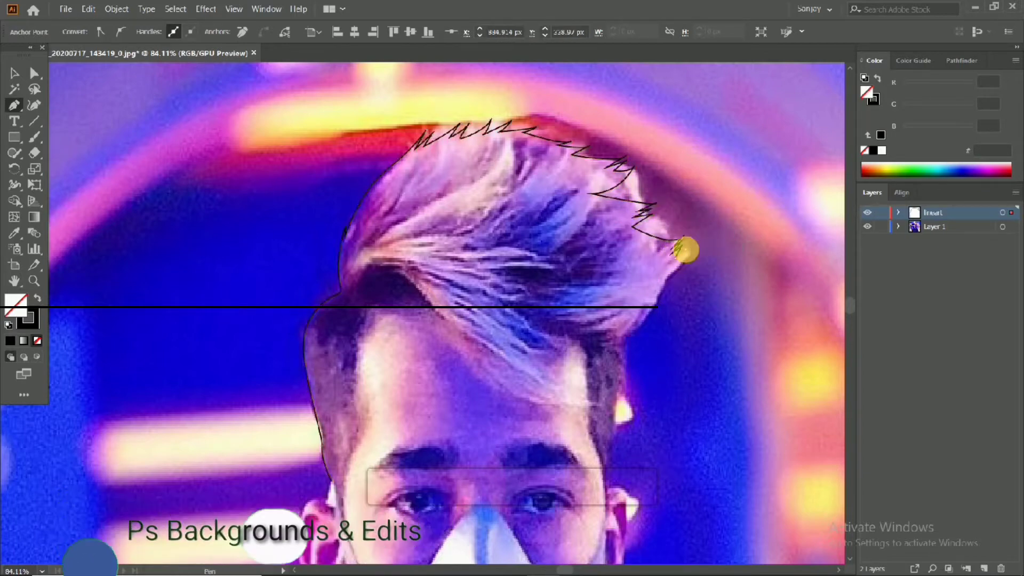
# Step: Trace the underside of the quiff from its right tip inward to the short hair on the side of the head
pyautogui.click(650, 302)
pyautogui.moveTo(623, 336); pyautogui.dragTo(645, 314)
pyautogui.scroll(2, 641, 325)
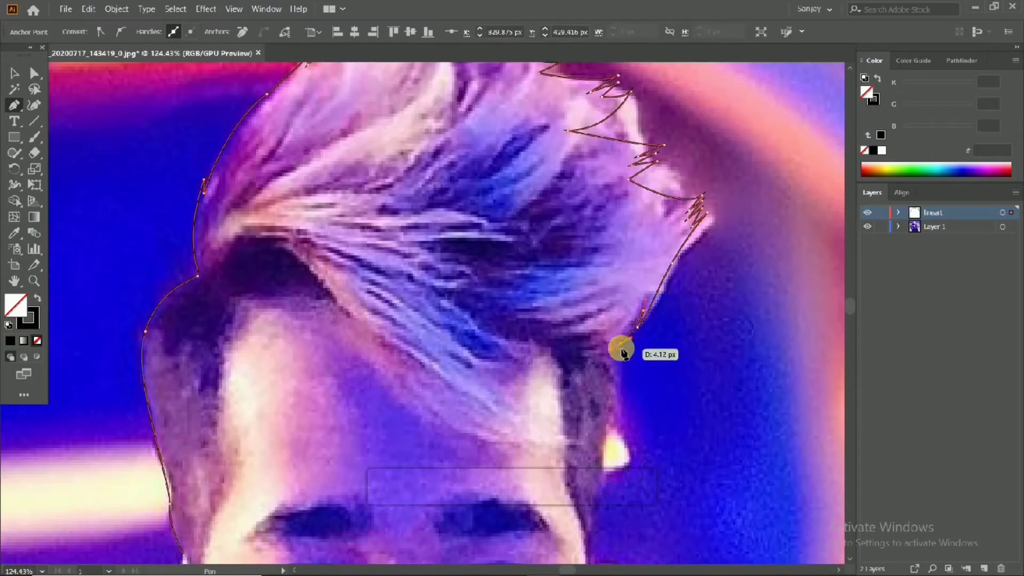
pyautogui.click(622, 345)
pyautogui.scroll(-2, 622, 343)
pyautogui.moveTo(618, 365); pyautogui.dragTo(617, 382)
pyautogui.click(617, 366)
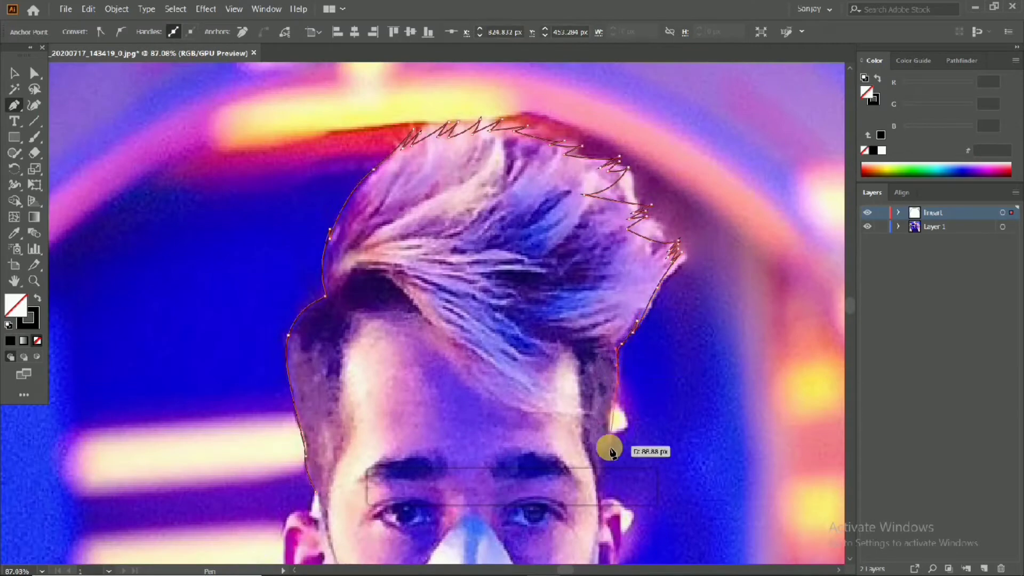
# Step: Extend the hair outline down the outer edge of the right sideburn to the ear
pyautogui.click(612, 452)
pyautogui.scroll(-2, 609, 422)
pyautogui.click(612, 402)
pyautogui.scroll(-2, 611, 398)
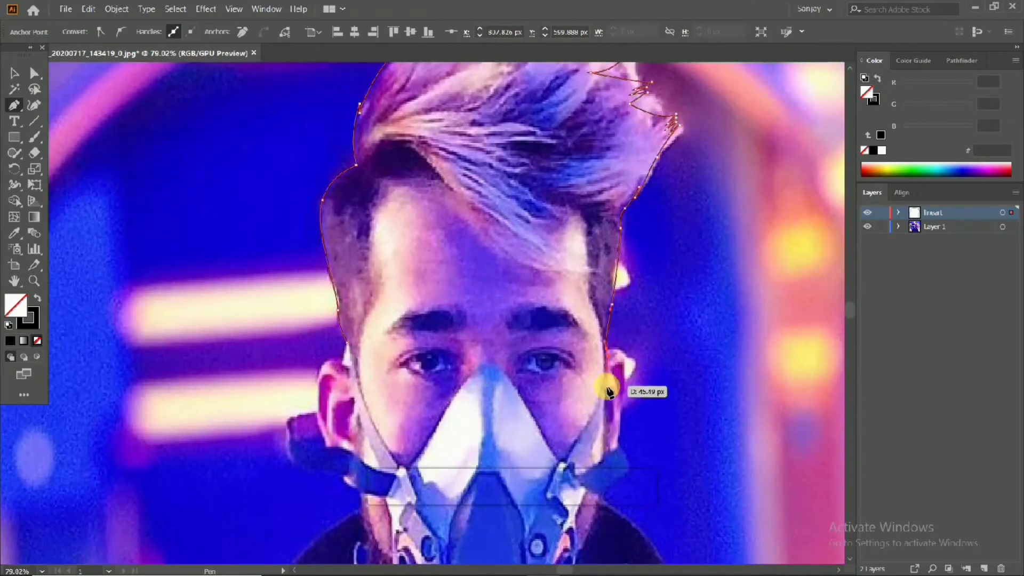
pyautogui.moveTo(608, 379); pyautogui.dragTo(610, 383)
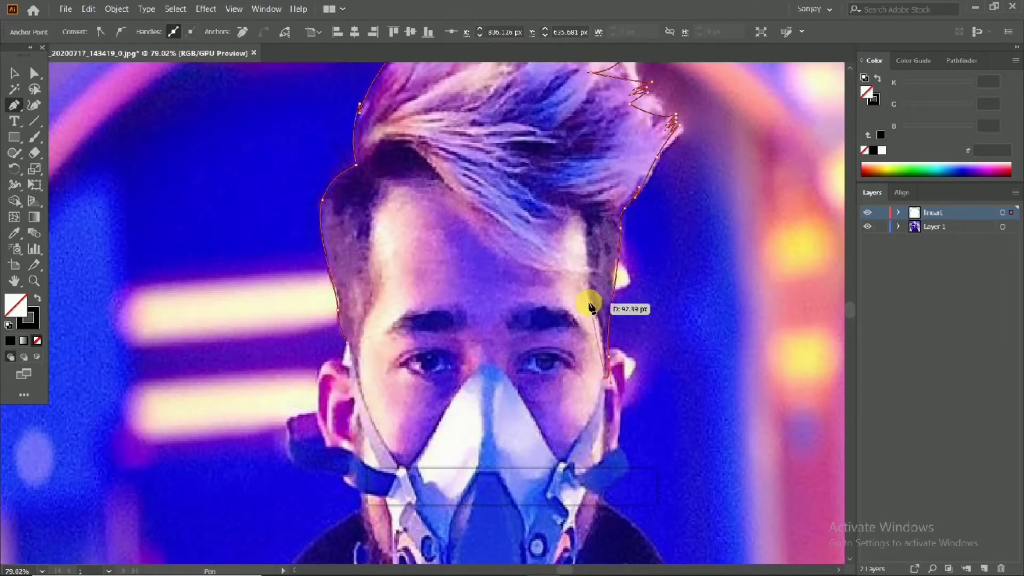
# Step: Trace the inner edge of the right sideburn upward, around the bare temple and into spiky strands at the fringe's tip
pyautogui.moveTo(604, 326); pyautogui.dragTo(583, 287)
pyautogui.moveTo(584, 221); pyautogui.dragTo(575, 203)
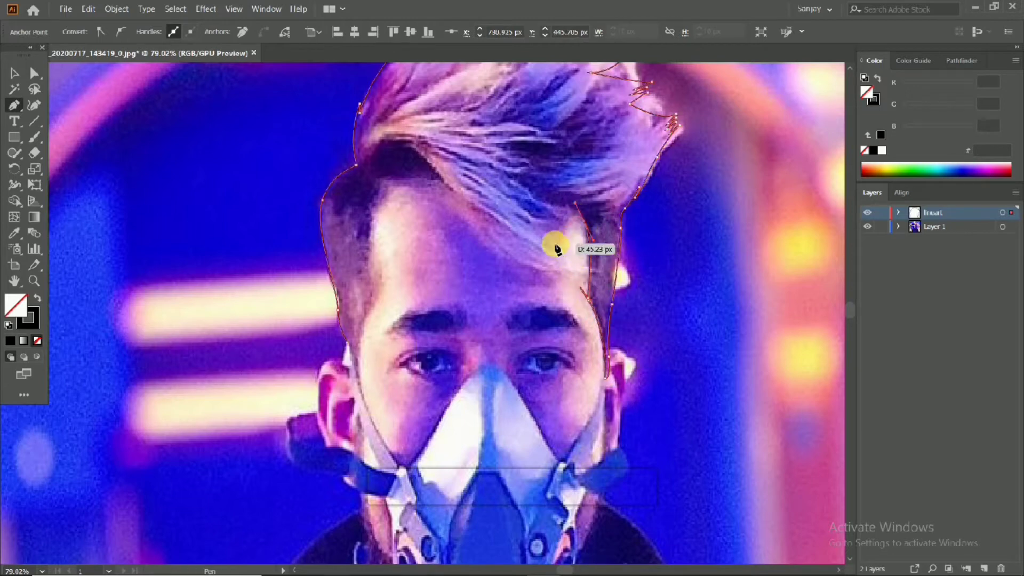
pyautogui.click(572, 269)
pyautogui.scroll(2, 542, 262)
pyautogui.click(542, 260)
pyautogui.moveTo(571, 271); pyautogui.dragTo(597, 273)
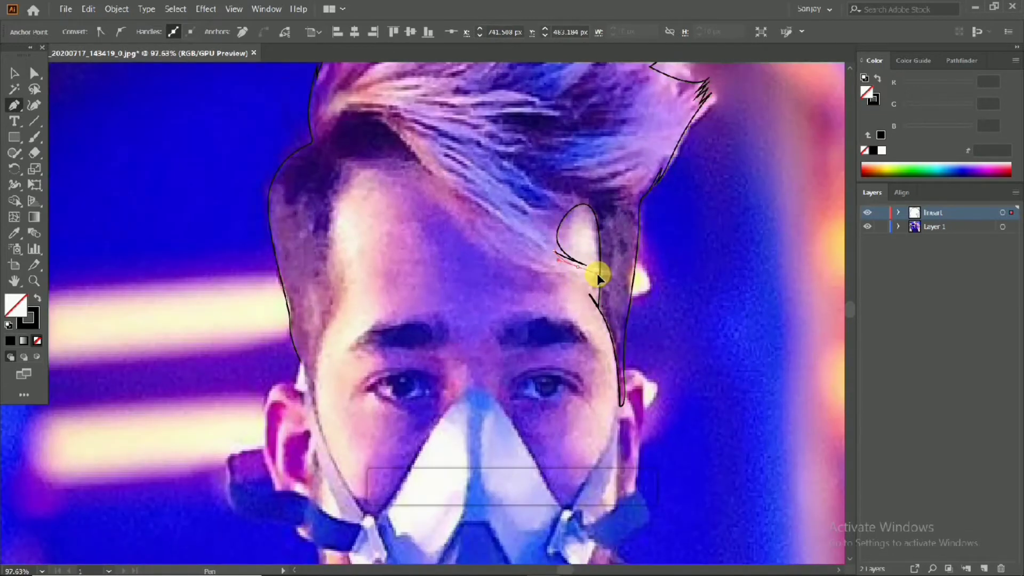
pyautogui.click(572, 272)
# Step: Trace the fringe's lower edge, the forehead hairline and the left sideburn's inner edge, closing the hair outline
pyautogui.moveTo(485, 249)
pyautogui.mouseDown()
pyautogui.moveTo(451, 232)
pyautogui.moveTo(441, 208)
pyautogui.moveTo(490, 264)
pyautogui.mouseUp()
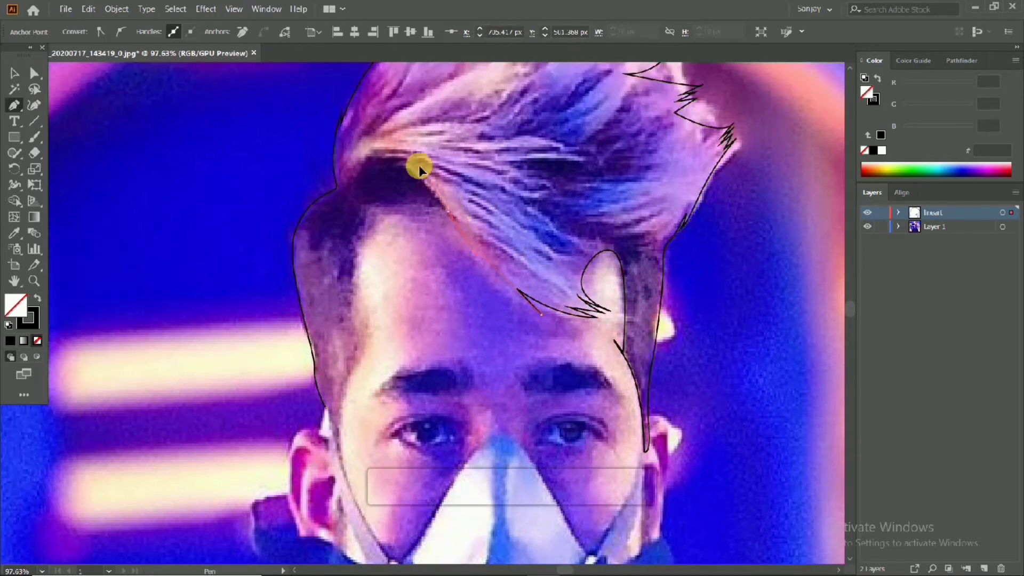
pyautogui.moveTo(375, 203)
pyautogui.mouseDown()
pyautogui.moveTo(364, 227)
pyautogui.moveTo(384, 199)
pyautogui.moveTo(362, 231)
pyautogui.moveTo(381, 196)
pyautogui.mouseUp()
pyautogui.moveTo(354, 274); pyautogui.dragTo(369, 347)
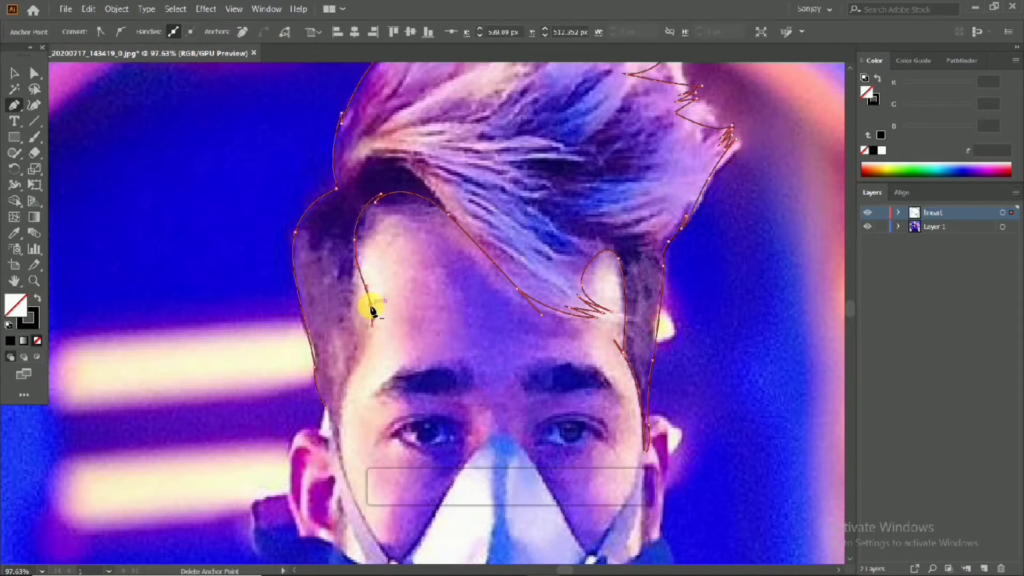
pyautogui.click(370, 311)
pyautogui.moveTo(339, 459); pyautogui.dragTo(330, 436)
pyautogui.click(326, 409)
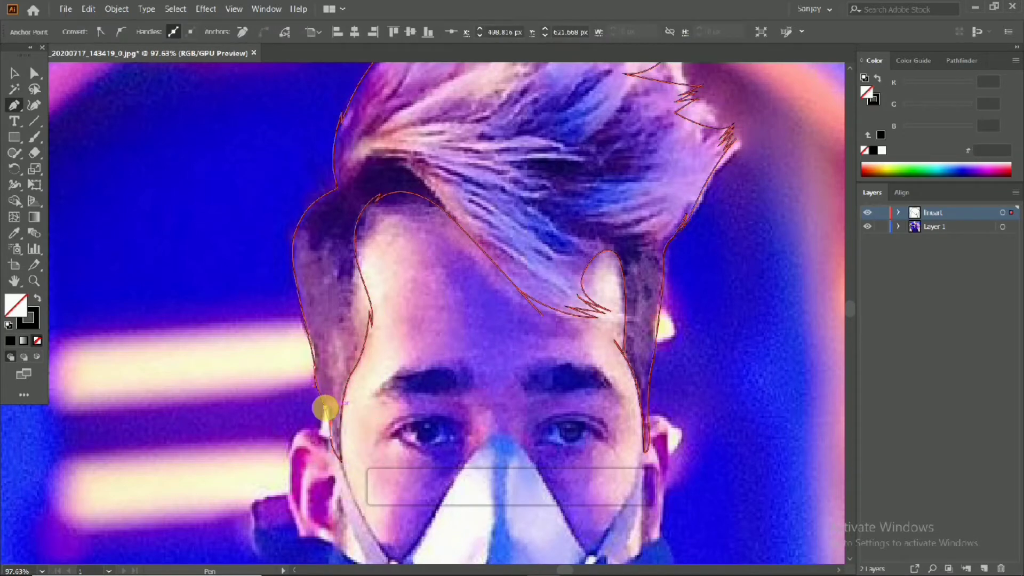
pyautogui.scroll(-2, 328, 383)
pyautogui.click(37, 298)
pyautogui.click(37, 299)
pyautogui.moveTo(458, 367); pyautogui.dragTo(397, 309)
pyautogui.scroll(-5, 403, 317)
pyautogui.scroll(4, 443, 307)
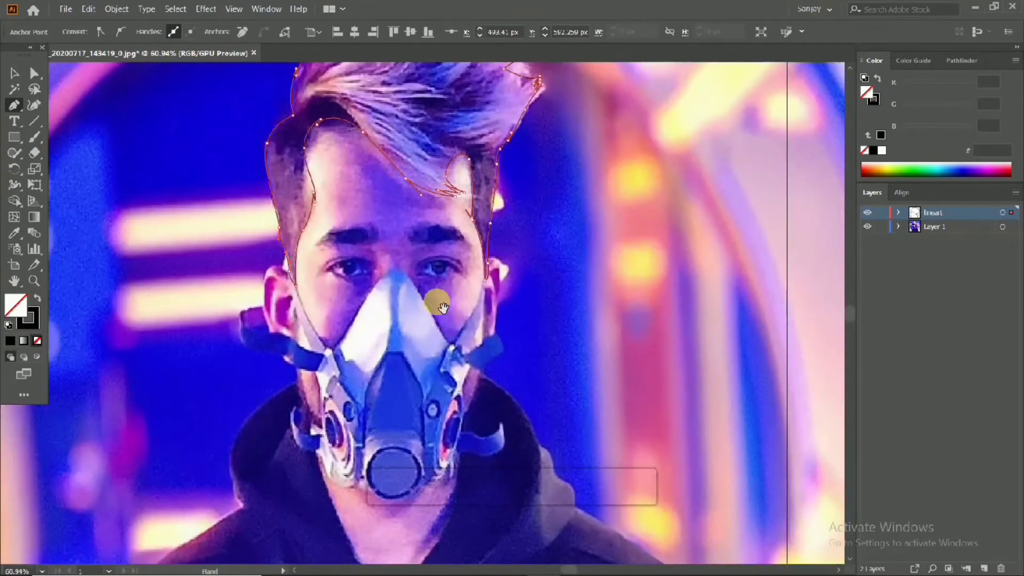
pyautogui.scroll(3, 487, 281)
# Step: Deselect the hair path and draw the outer outlines of both ears on the lineart layer with the Pen tool
pyautogui.click(17, 72)
pyautogui.click(130, 189)
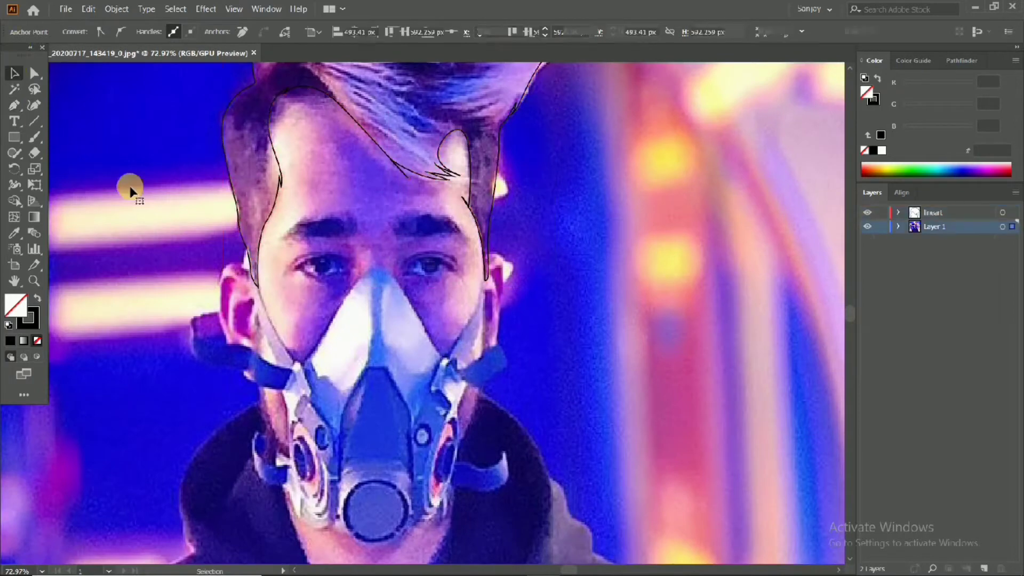
pyautogui.click(944, 212)
pyautogui.click(14, 105)
pyautogui.scroll(1, 225, 254)
pyautogui.moveTo(235, 265); pyautogui.dragTo(224, 271)
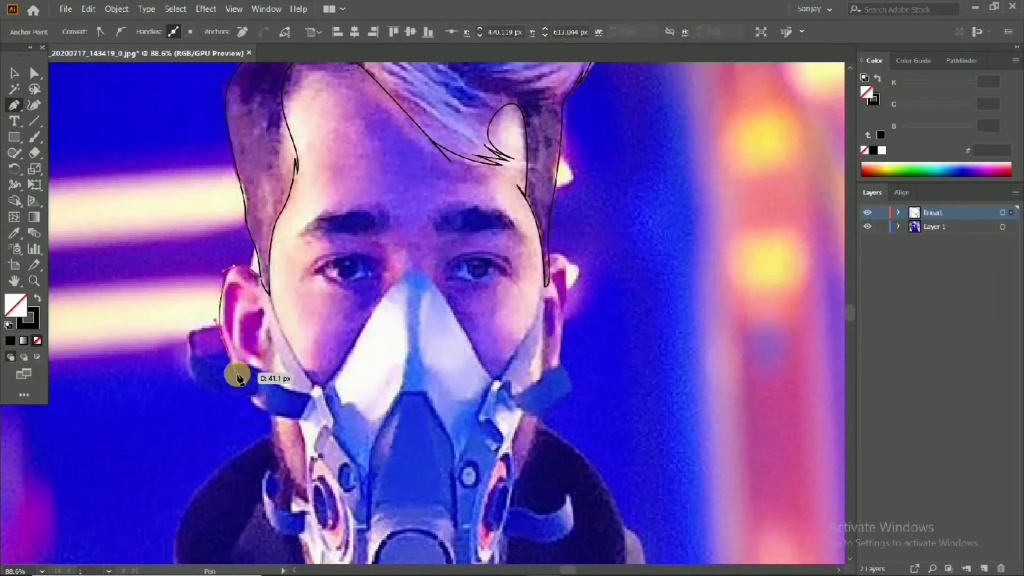
pyautogui.moveTo(238, 377); pyautogui.dragTo(250, 389)
pyautogui.scroll(-1, 251, 394)
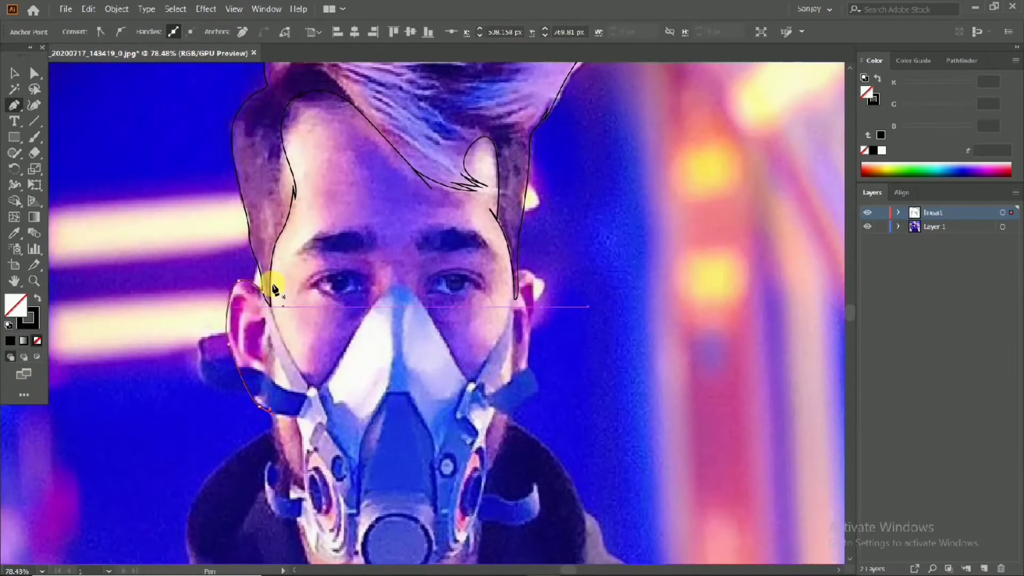
pyautogui.moveTo(525, 264); pyautogui.dragTo(539, 279)
pyautogui.moveTo(528, 320); pyautogui.dragTo(515, 393)
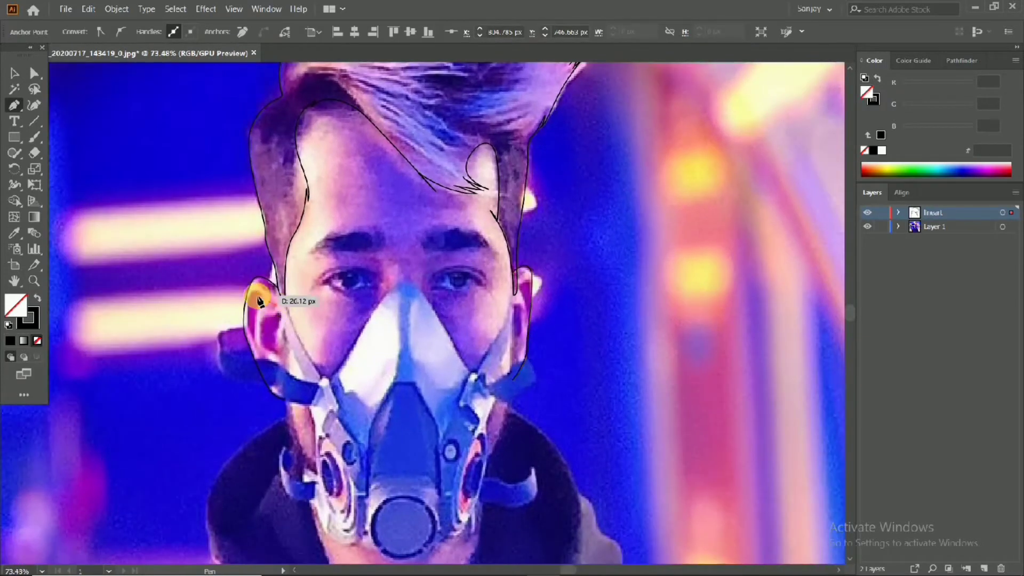
# Step: Draw the inner contour shapes of both ears with a black fill and no stroke
pyautogui.moveTo(256, 293); pyautogui.dragTo(258, 318)
pyautogui.click(37, 298)
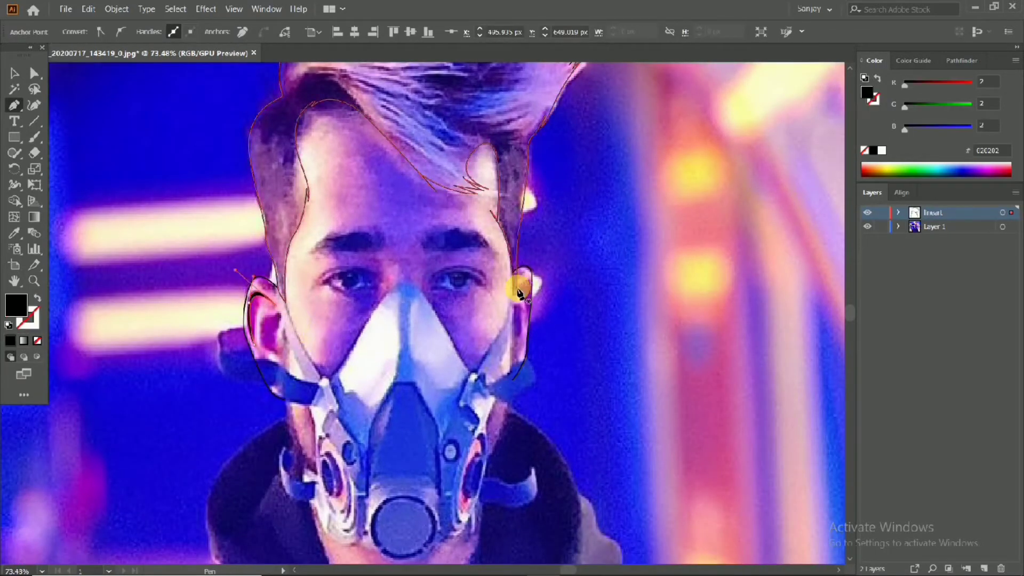
pyautogui.moveTo(525, 298); pyautogui.dragTo(531, 308)
pyautogui.scroll(2, 501, 324)
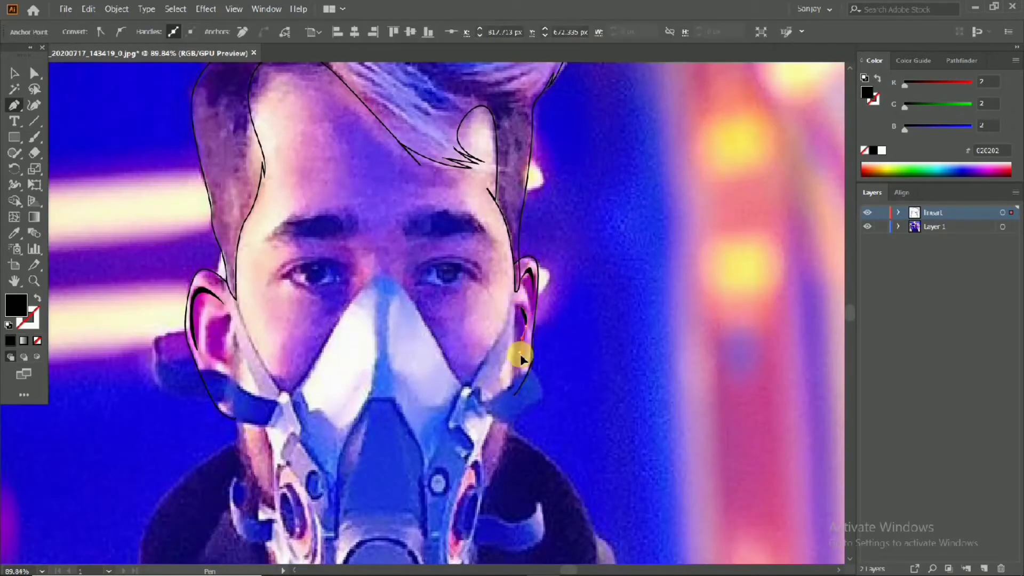
pyautogui.scroll(-1, 510, 308)
pyautogui.moveTo(232, 347); pyautogui.dragTo(262, 314)
# Step: Draw the left eyebrow as a black-filled Pen shape over the photo
pyautogui.scroll(-1, 263, 290)
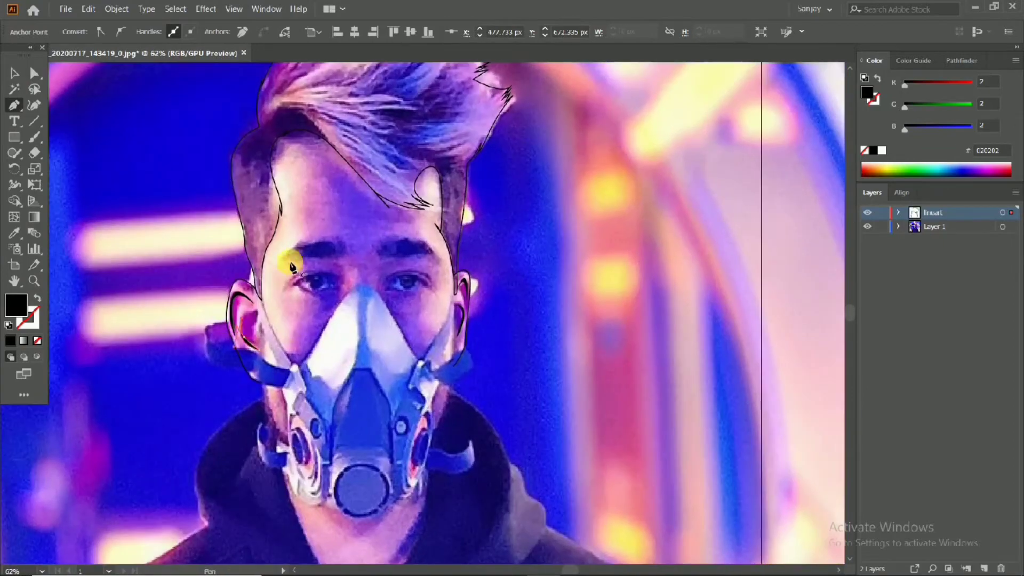
pyautogui.scroll(1, 313, 267)
pyautogui.moveTo(275, 261)
pyautogui.mouseDown()
pyautogui.moveTo(275, 270)
pyautogui.moveTo(288, 249)
pyautogui.mouseUp()
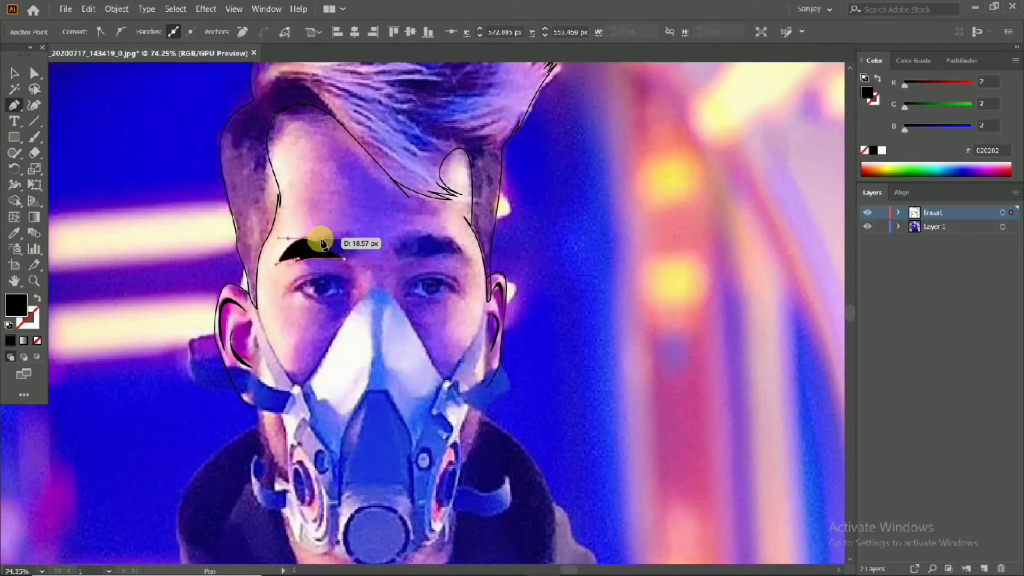
pyautogui.click(349, 255)
pyautogui.scroll(-2, 362, 256)
# Step: Draw the right eyebrow as a black-filled Pen shape over the photo
pyautogui.scroll(3, 408, 265)
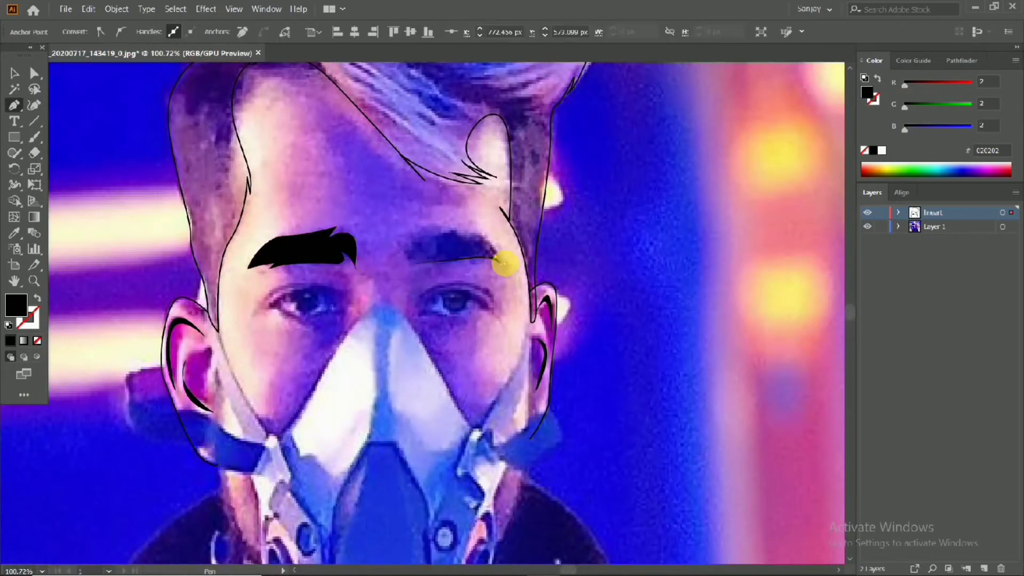
pyautogui.moveTo(447, 233); pyautogui.dragTo(426, 259)
pyautogui.scroll(-2, 375, 260)
pyautogui.scroll(-1, 424, 265)
pyautogui.scroll(2, 406, 275)
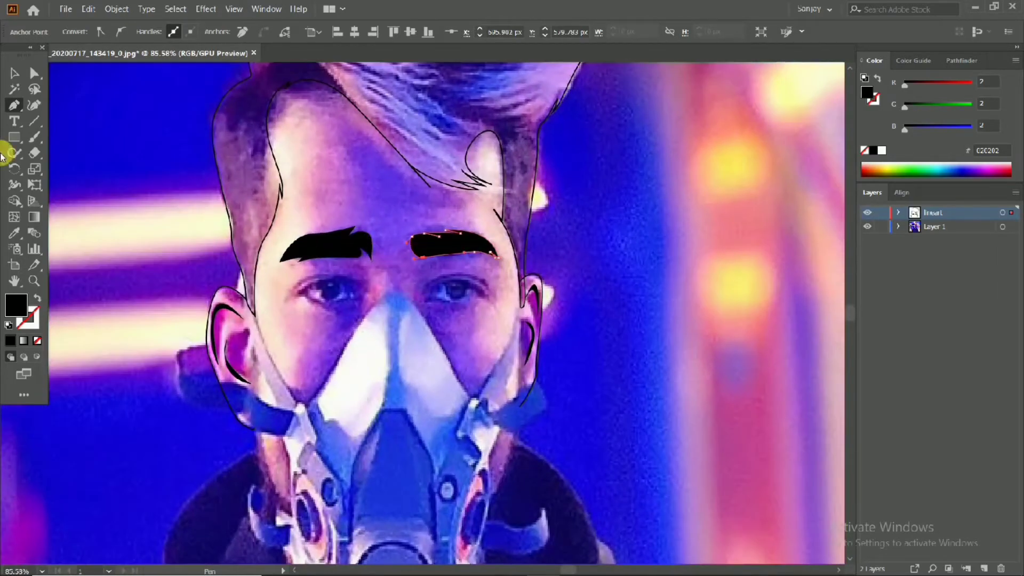
# Step: Replace the left eyebrow with a copy of the right one reflected about the vertical axis
pyautogui.click(15, 74)
pyautogui.click(326, 251)
pyautogui.press('Delete')
pyautogui.hotkey('ctrl', 'j')
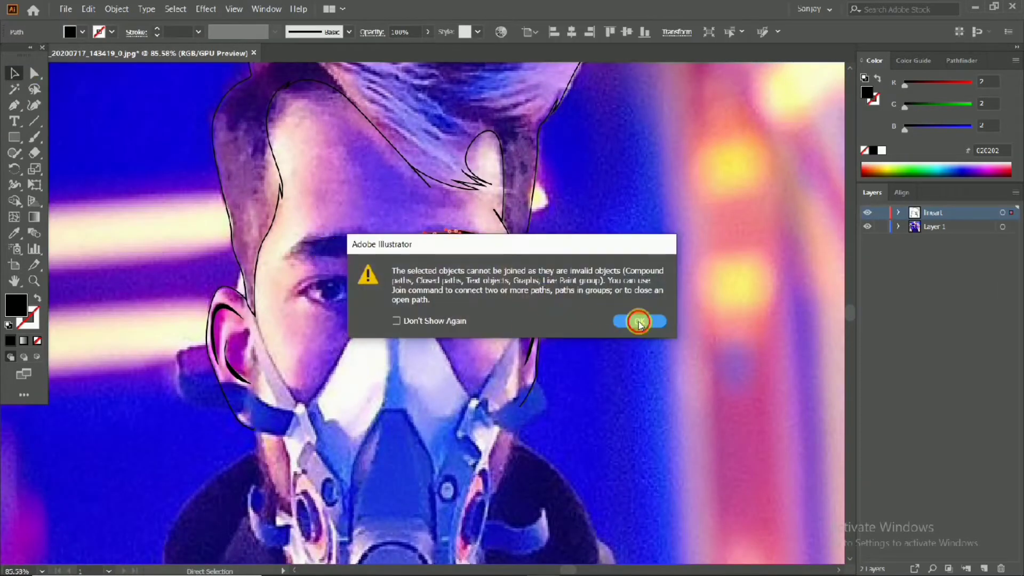
pyautogui.click(637, 320)
pyautogui.hotkey('ctrl', 'z')
pyautogui.rightClick(318, 246)
pyautogui.click(470, 462)
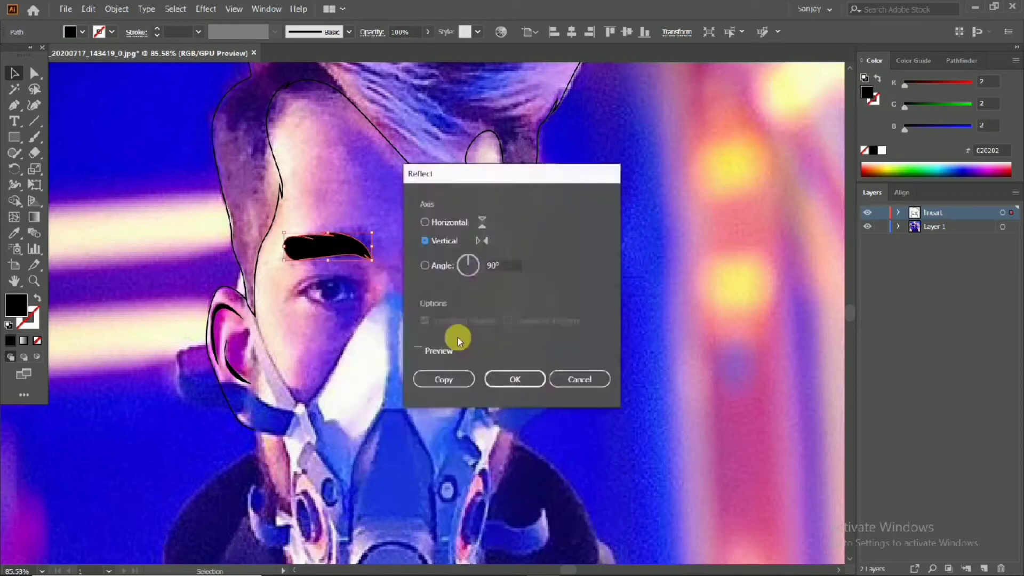
pyautogui.click(512, 376)
# Step: Draw curved upper eyelid lines over both eyes on the lineart layer, with a black stroke and no fill
pyautogui.click(1003, 226)
pyautogui.click(955, 213)
pyautogui.click(15, 105)
pyautogui.scroll(1, 283, 293)
pyautogui.click(282, 290)
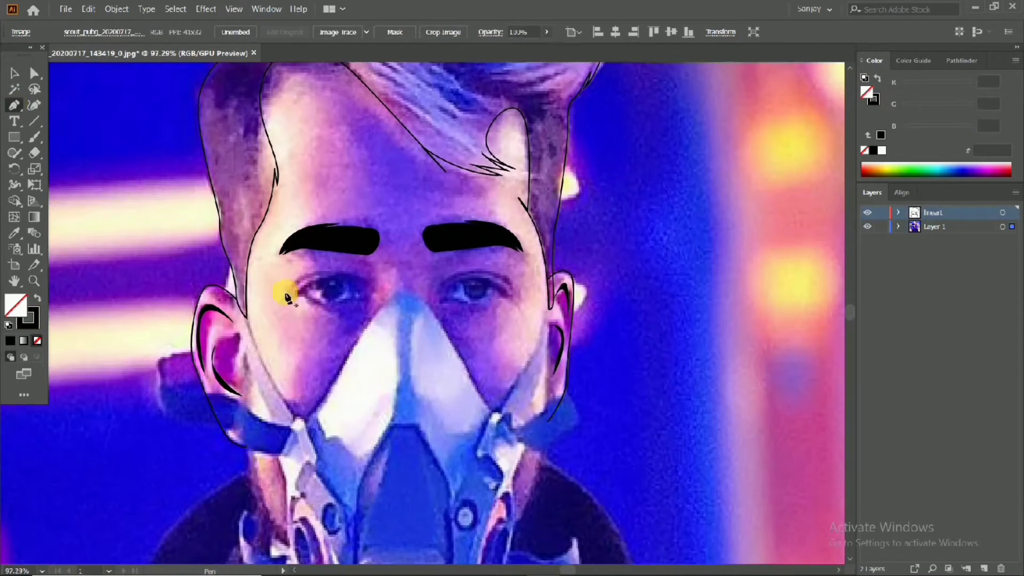
pyautogui.moveTo(368, 280); pyautogui.dragTo(373, 284)
pyautogui.scroll(1, 336, 288)
pyautogui.scroll(-1, 336, 288)
pyautogui.moveTo(503, 263); pyautogui.dragTo(514, 279)
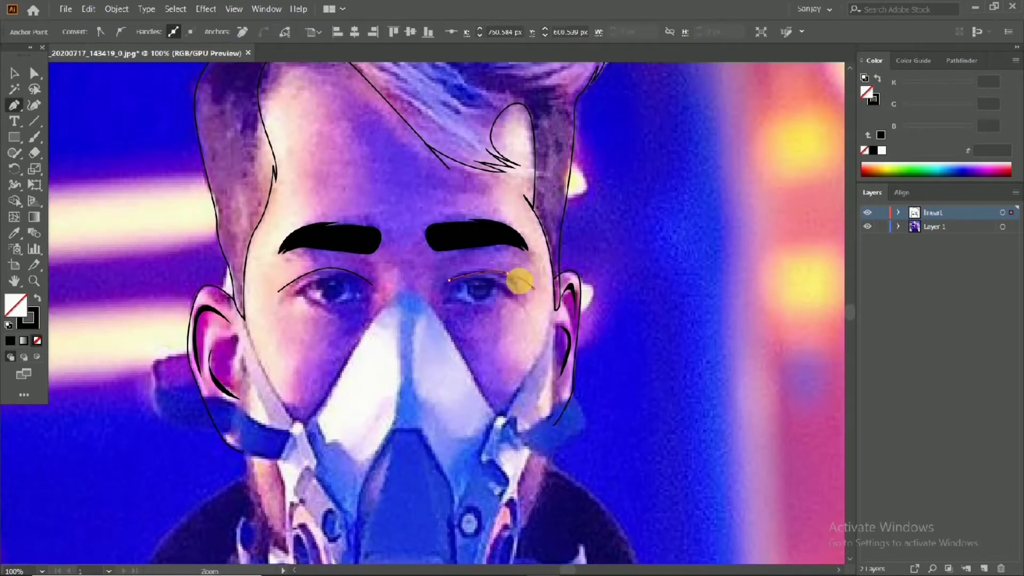
# Step: Add overlapping second crease strokes to the outer ends of the upper eyelid lines on both eyes
pyautogui.hscroll(-2, 514, 279)
pyautogui.moveTo(332, 274); pyautogui.dragTo(459, 271)
pyautogui.scroll(1, 301, 293)
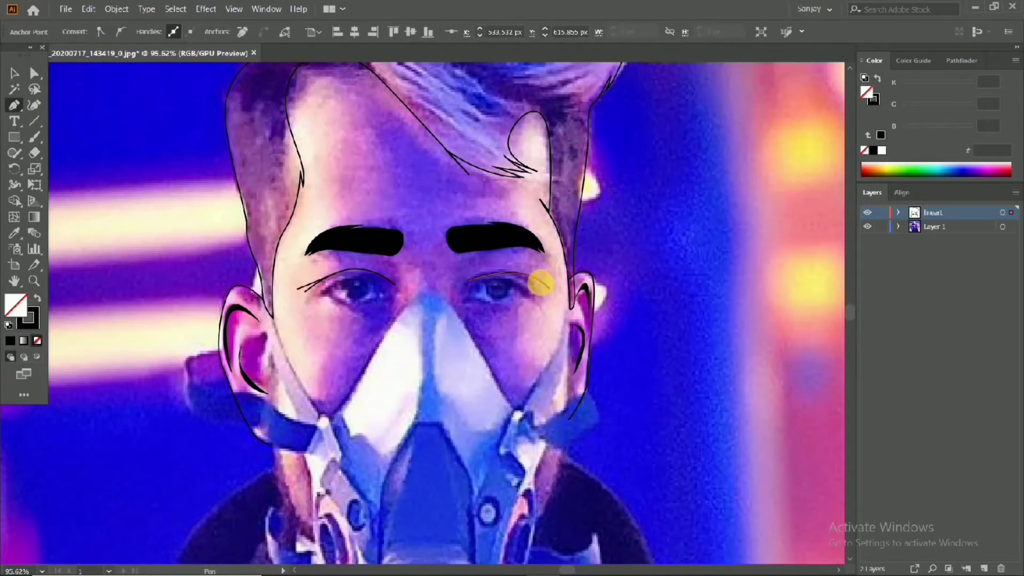
pyautogui.scroll(-2, 541, 282)
pyautogui.scroll(2, 494, 283)
pyautogui.click(14, 73)
pyautogui.click(338, 277)
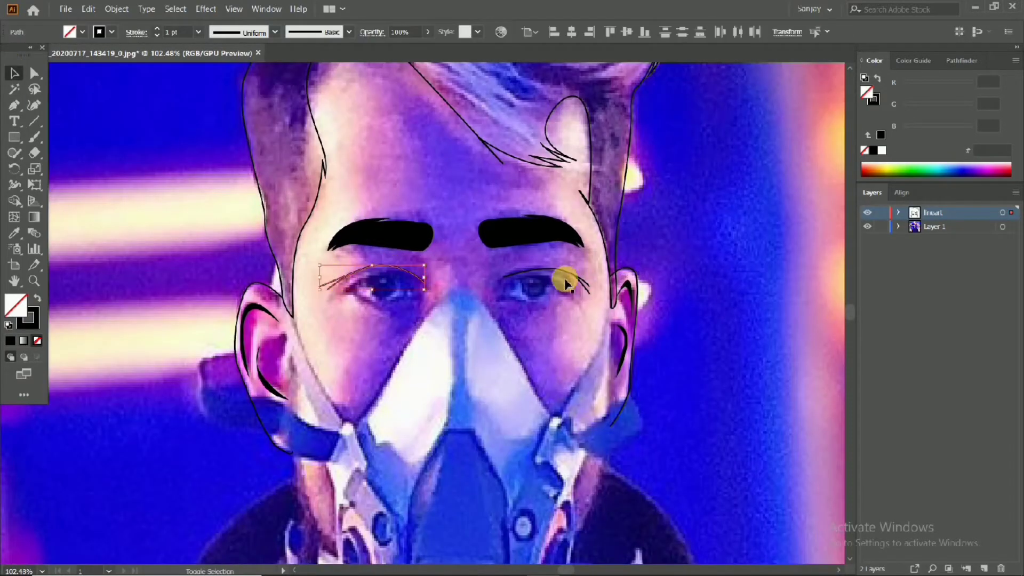
pyautogui.click(777, 274)
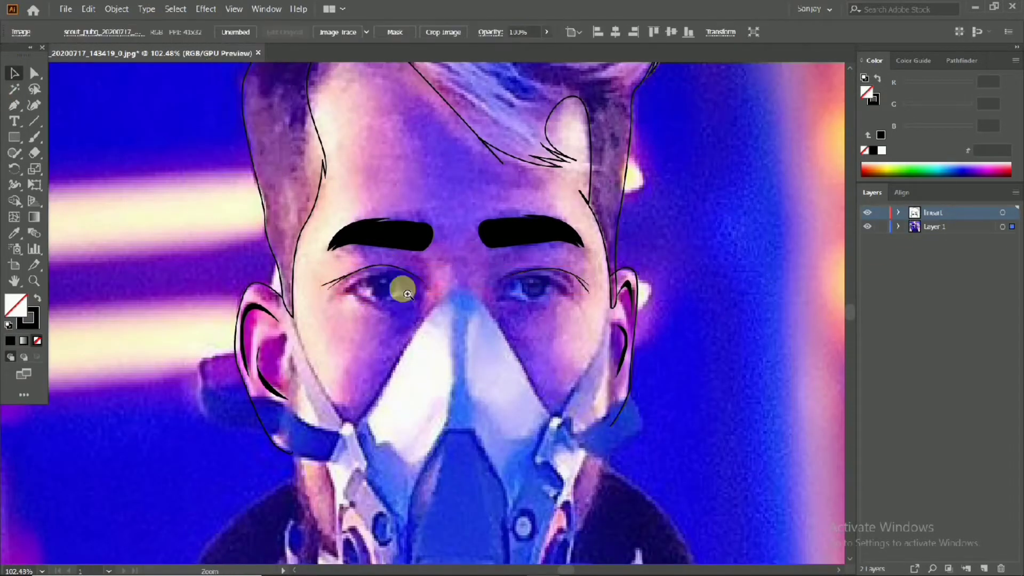
# Step: Draw the left eye's outline with the Pen tool as a black-filled shape following the lids
pyautogui.scroll(3, 389, 288)
pyautogui.press('p')
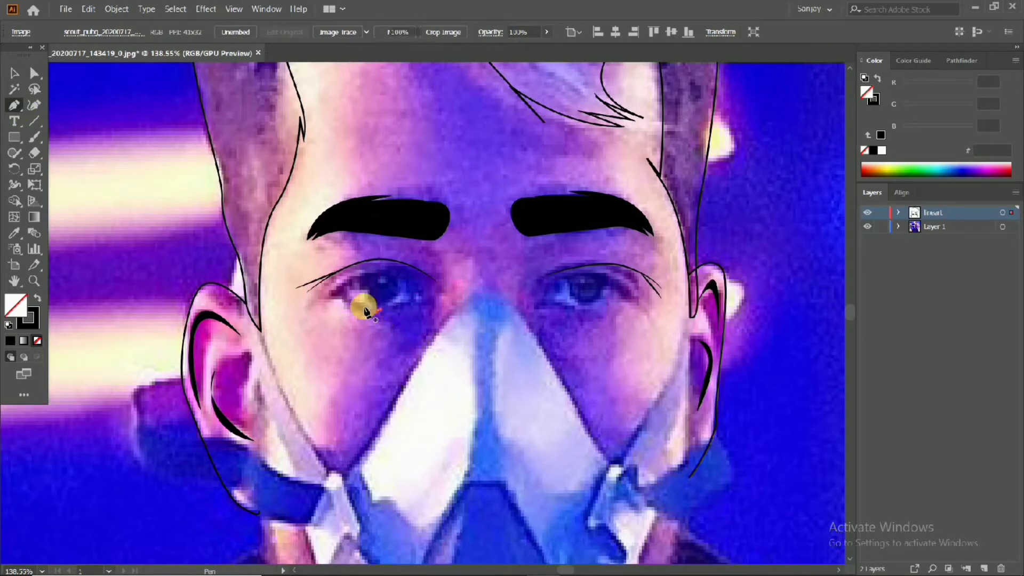
pyautogui.click(331, 295)
pyautogui.moveTo(383, 272)
pyautogui.mouseDown()
pyautogui.moveTo(370, 270)
pyautogui.moveTo(370, 283)
pyautogui.moveTo(431, 302)
pyautogui.moveTo(370, 279)
pyautogui.moveTo(359, 293)
pyautogui.mouseUp()
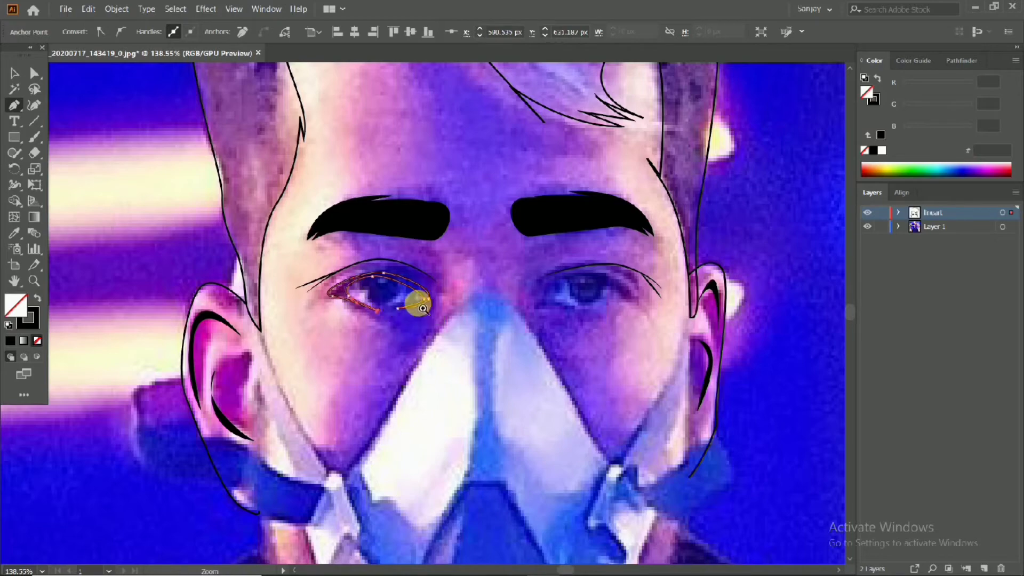
pyautogui.scroll(1, 423, 308)
pyautogui.click(38, 298)
# Step: Draw the right eye's outline with the Pen tool as a black-filled shape that leaves the inside of the eye open
pyautogui.click(628, 317)
pyautogui.moveTo(571, 320); pyautogui.dragTo(587, 316)
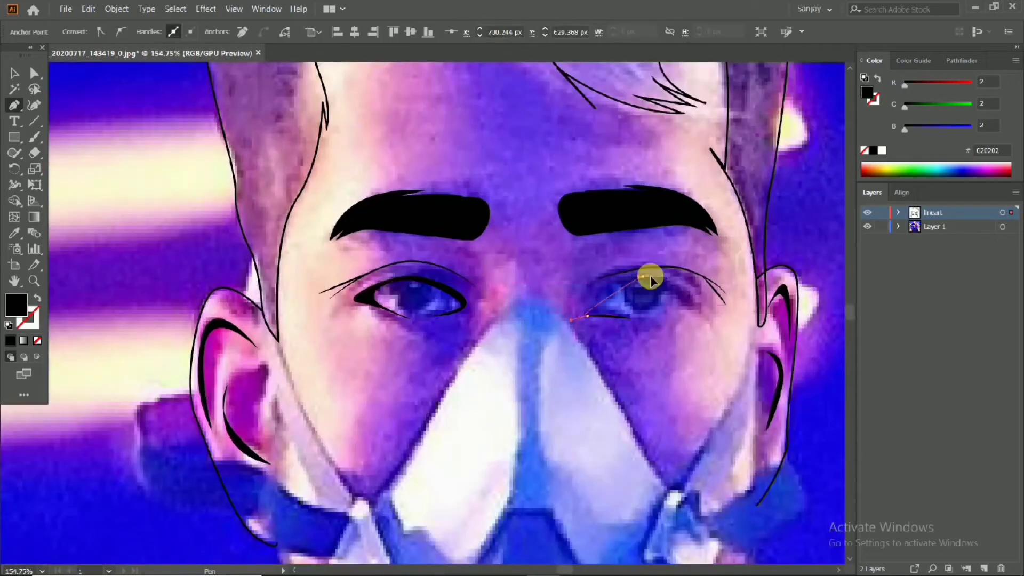
pyautogui.moveTo(651, 280); pyautogui.dragTo(652, 278)
pyautogui.moveTo(688, 305); pyautogui.dragTo(693, 308)
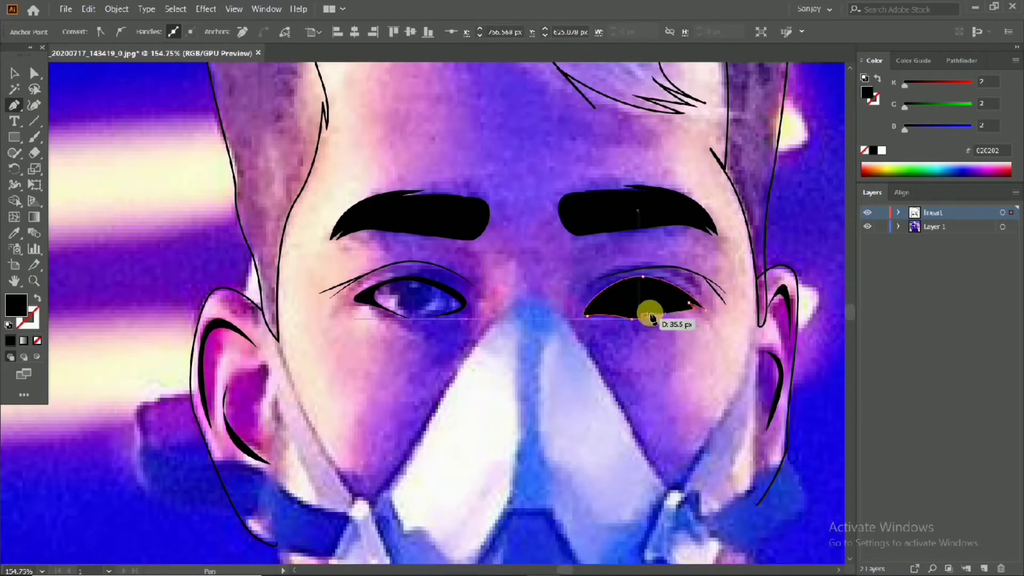
pyautogui.hotkey('shift', 'x')
pyautogui.moveTo(631, 318); pyautogui.dragTo(642, 323)
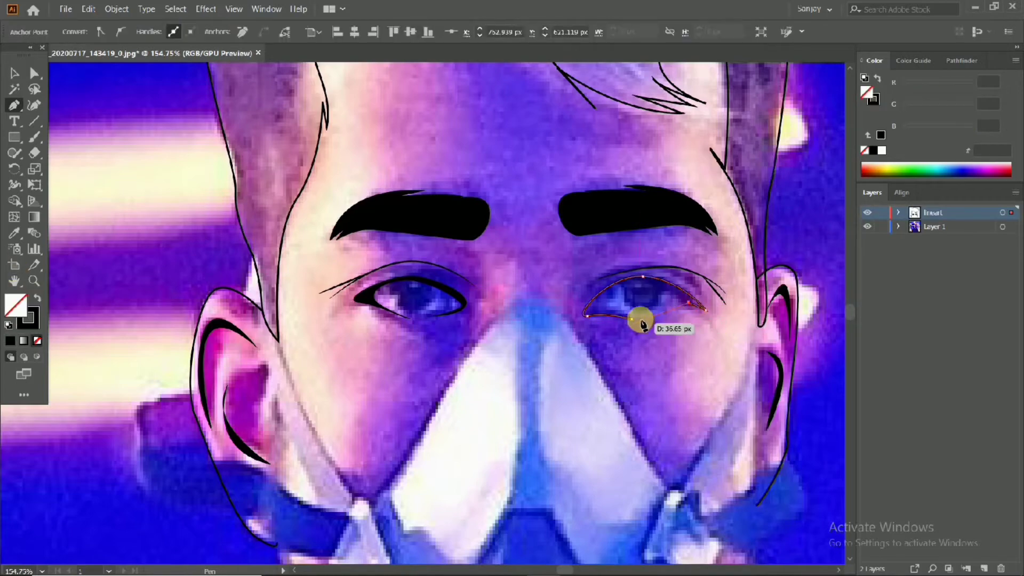
pyautogui.moveTo(627, 277); pyautogui.dragTo(603, 312)
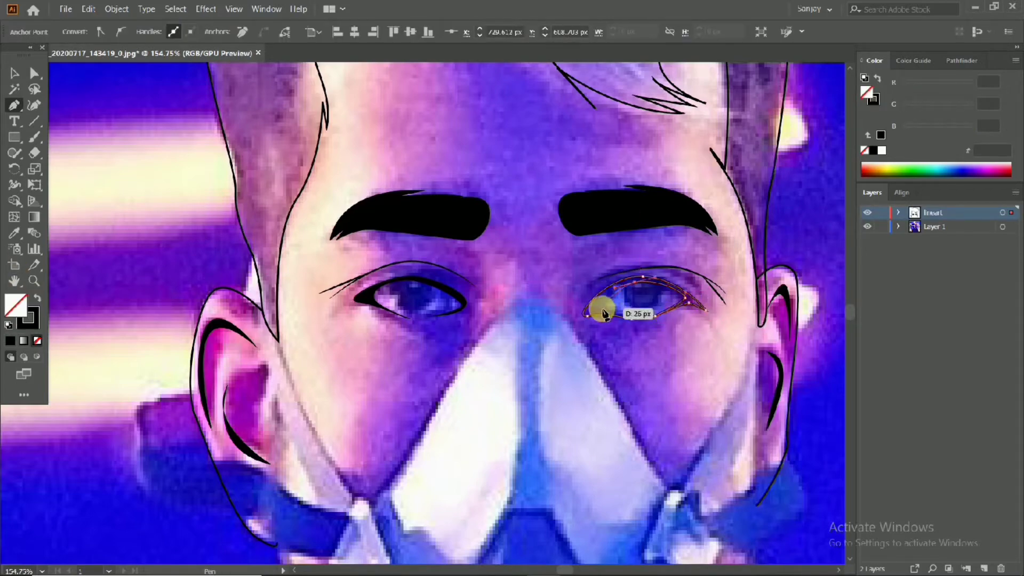
pyautogui.hotkey('shift', 'x')
# Step: Draw the left eye's white area with the Pen tool and fill it with light grey, RGB 234, 234, 234
pyautogui.scroll(-5, 457, 270)
pyautogui.scroll(6, 448, 276)
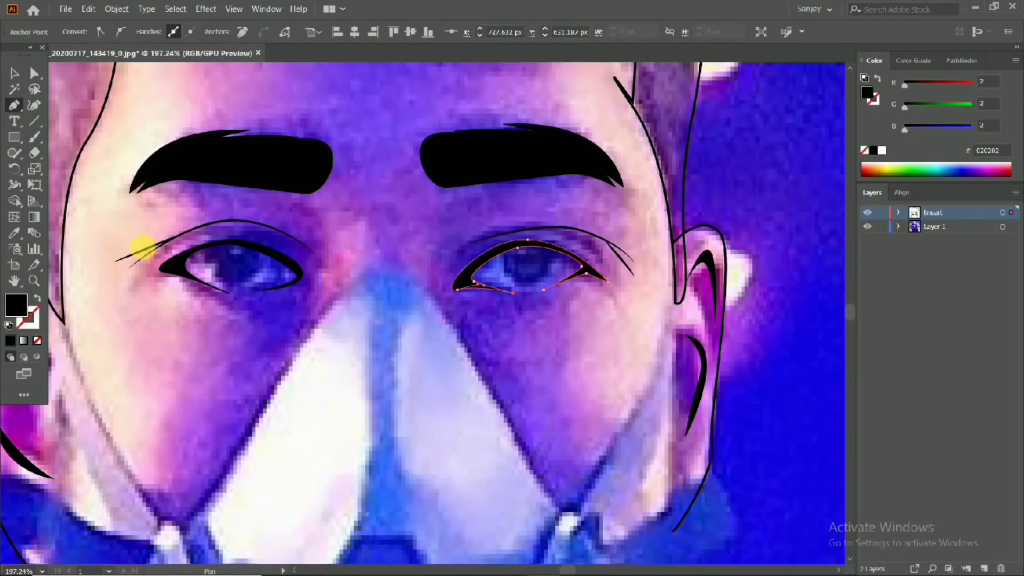
pyautogui.moveTo(178, 263)
pyautogui.mouseDown()
pyautogui.moveTo(213, 240)
pyautogui.moveTo(291, 263)
pyautogui.moveTo(296, 308)
pyautogui.moveTo(199, 300)
pyautogui.mouseUp()
pyautogui.scroll(3, 286, 287)
pyautogui.moveTo(113, 249); pyautogui.dragTo(122, 246)
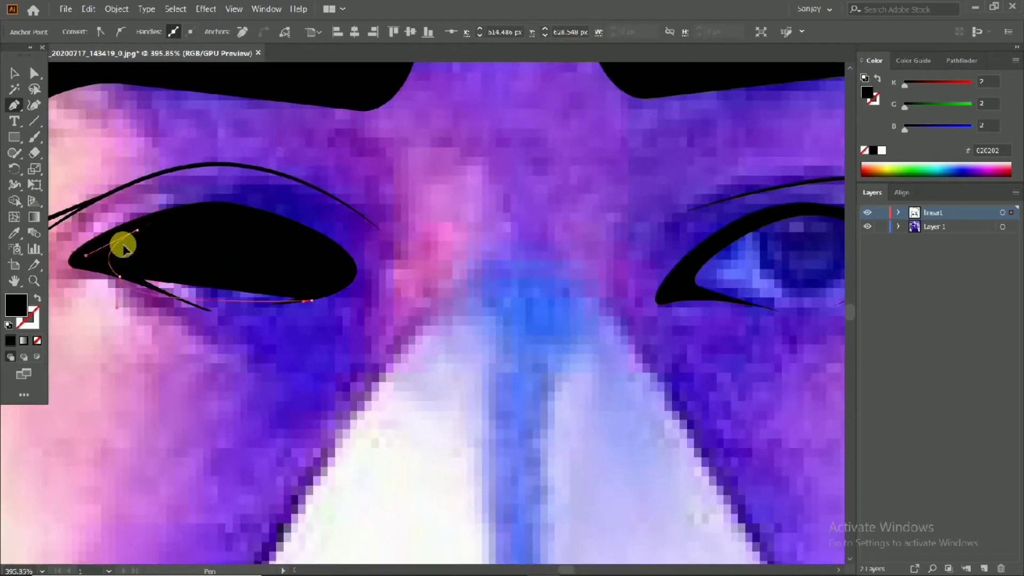
pyautogui.doubleClick(17, 301)
pyautogui.click(411, 206)
pyautogui.press('Return')
pyautogui.scroll(-3, 192, 267)
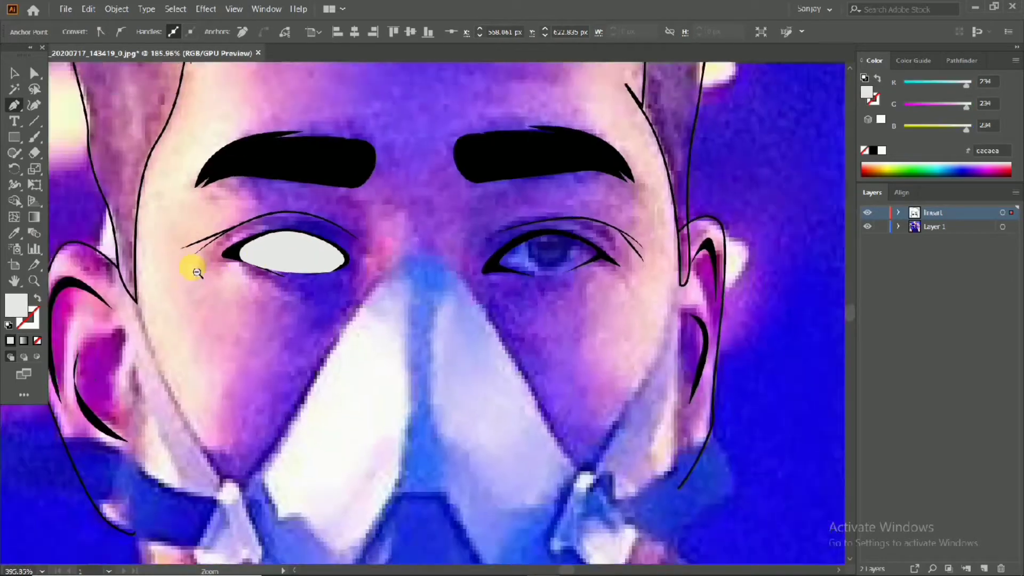
# Step: Draw the right eye's white area inside its black outline with the same light grey fill
pyautogui.scroll(3, 320, 277)
pyautogui.moveTo(323, 273); pyautogui.dragTo(344, 249)
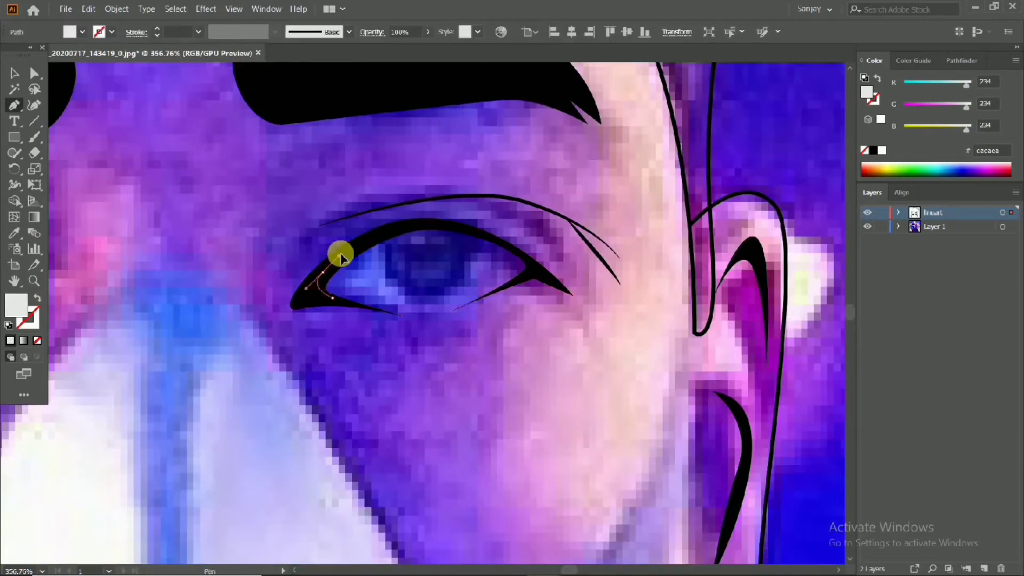
pyautogui.moveTo(443, 223); pyautogui.dragTo(476, 231)
pyautogui.click(536, 275)
pyautogui.scroll(3, 539, 282)
pyautogui.moveTo(484, 300); pyautogui.dragTo(468, 305)
pyautogui.moveTo(307, 315); pyautogui.dragTo(215, 293)
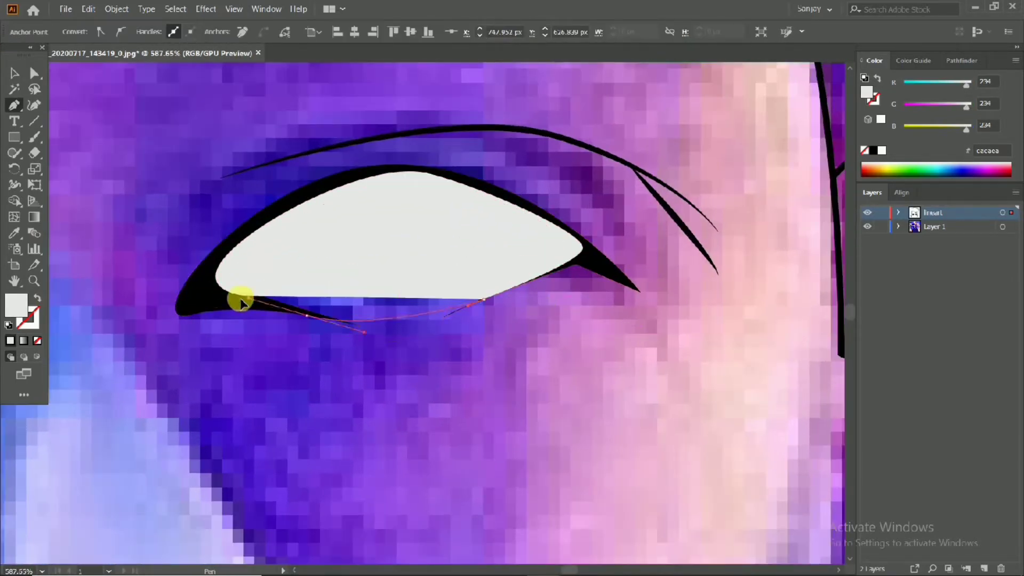
# Step: Arrange the light grey eye shapes behind the black eye outlines
pyautogui.scroll(-3, 64, 286)
pyautogui.scroll(3, 320, 286)
pyautogui.rightClick(320, 286)
pyautogui.click(355, 419)
pyautogui.scroll(-3, 119, 229)
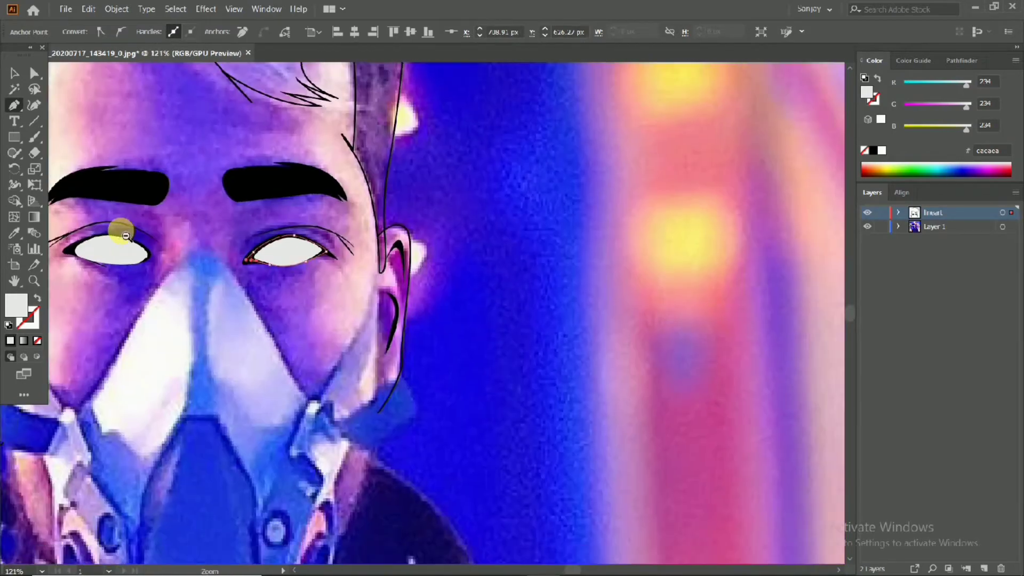
pyautogui.scroll(3, 119, 228)
pyautogui.click(11, 74)
pyautogui.rightClick(271, 269)
pyautogui.press('Escape')
pyautogui.scroll(-4, 309, 155)
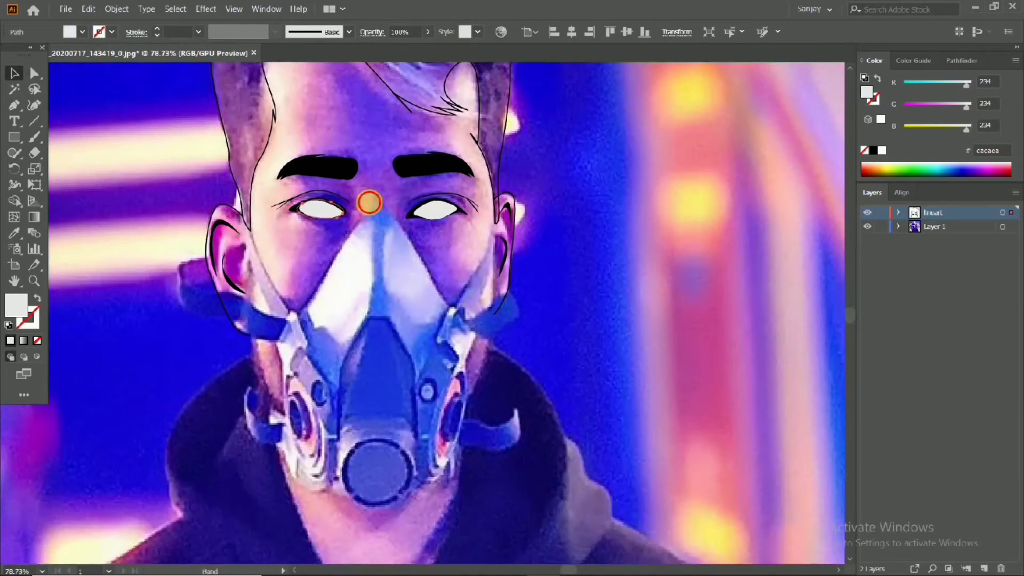
# Step: Start the mask outline along its upper edge, over the nose bridge to the right cheek, with a light grey stroke and no fill
pyautogui.scroll(2, 315, 330)
pyautogui.click(14, 105)
pyautogui.scroll(-1, 223, 216)
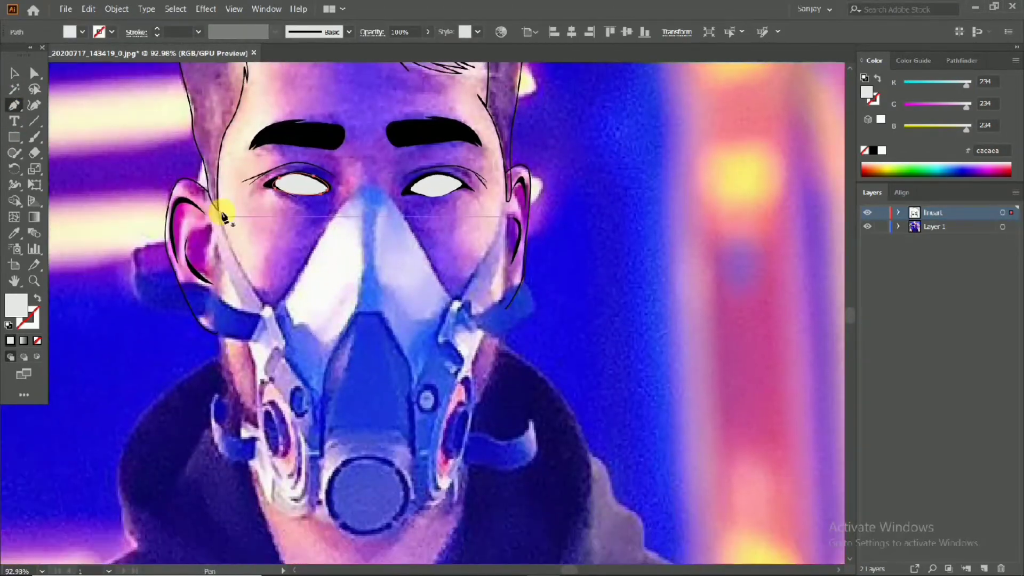
pyautogui.click(271, 308)
pyautogui.moveTo(367, 183); pyautogui.dragTo(398, 175)
pyautogui.moveTo(456, 298); pyautogui.dragTo(477, 301)
pyautogui.hotkey('shift', 'x')
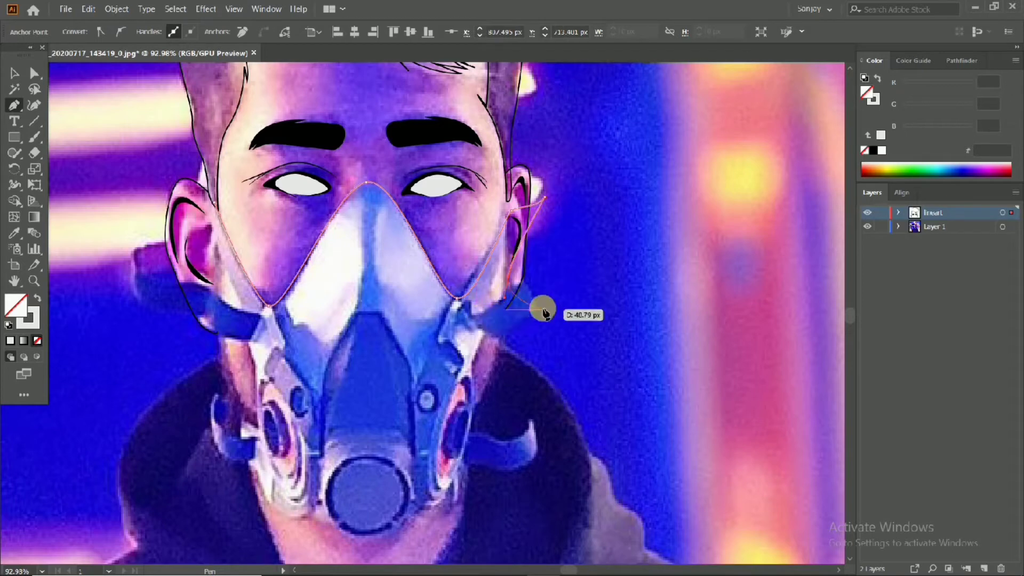
# Step: Continue the mask outline around the upper right strap, down the right side and around the lower right strap
pyautogui.moveTo(543, 312); pyautogui.dragTo(470, 430)
pyautogui.click(533, 422)
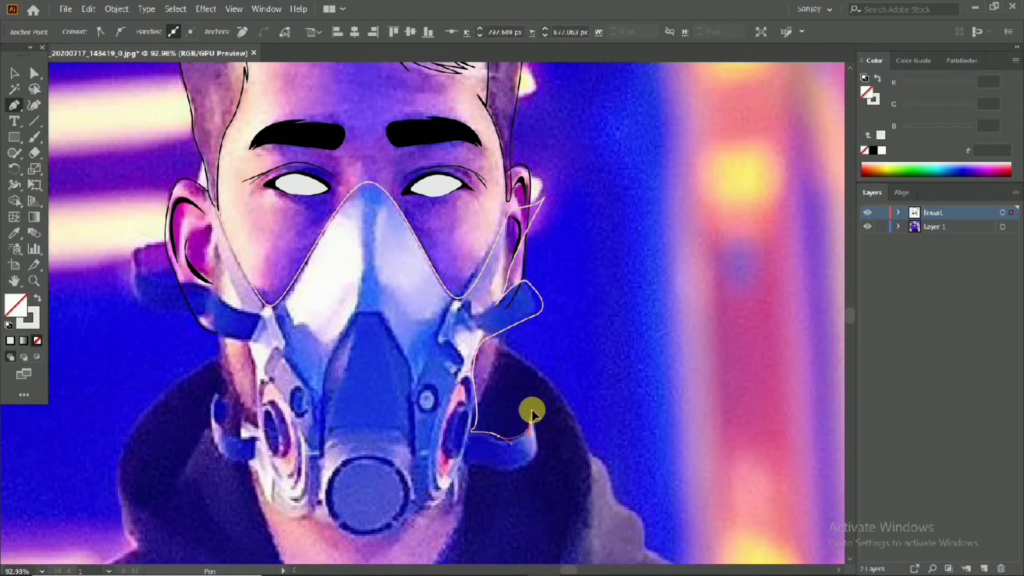
pyautogui.moveTo(538, 451); pyautogui.dragTo(532, 455)
pyautogui.click(499, 476)
pyautogui.moveTo(464, 462); pyautogui.dragTo(424, 434)
# Step: Continue the mask outline under the round front filter and along the lower left strap
pyautogui.scroll(-3, 450, 450)
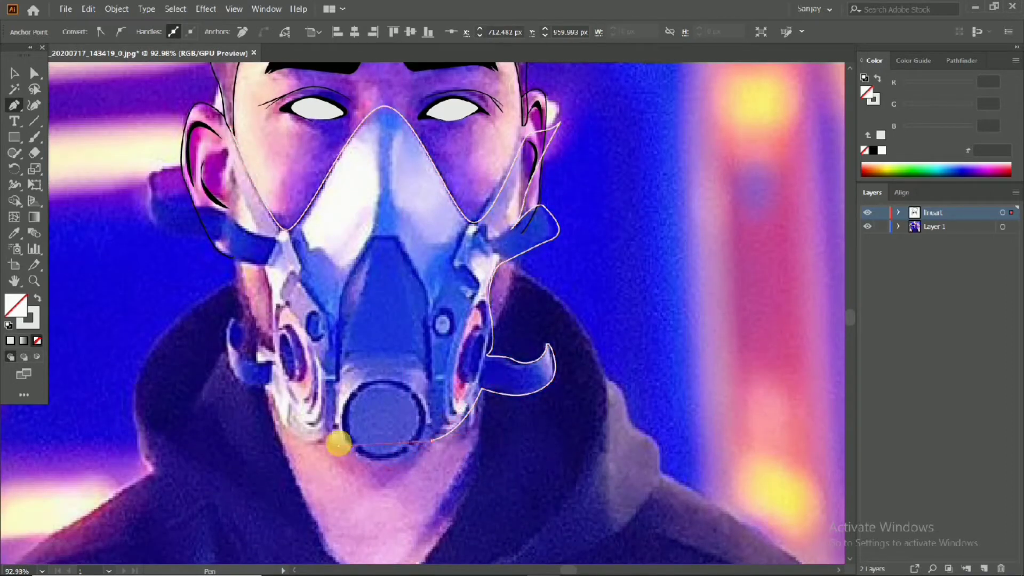
pyautogui.moveTo(317, 443)
pyautogui.mouseDown()
pyautogui.moveTo(331, 450)
pyautogui.moveTo(306, 437)
pyautogui.mouseUp()
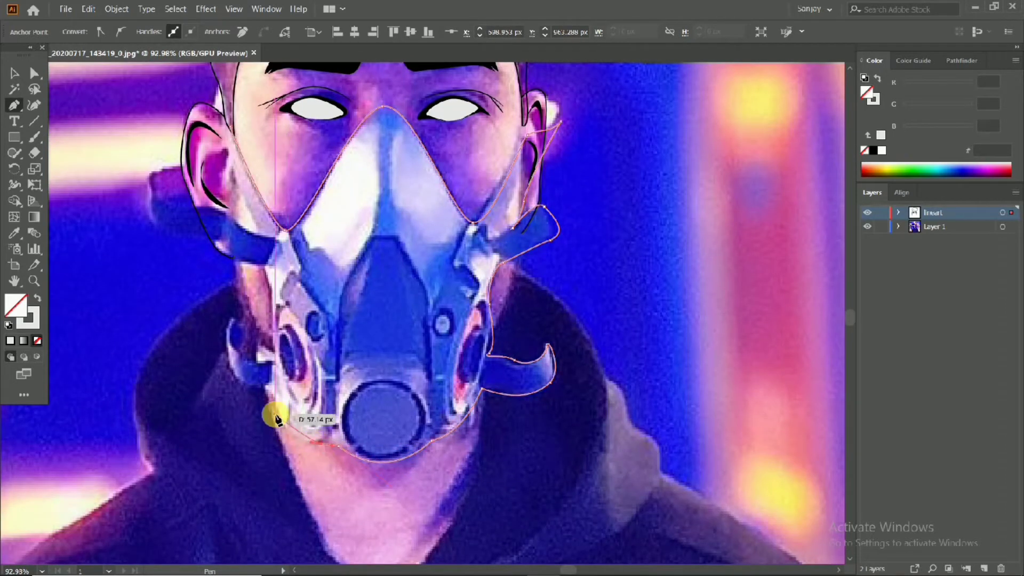
pyautogui.moveTo(266, 391); pyautogui.dragTo(245, 379)
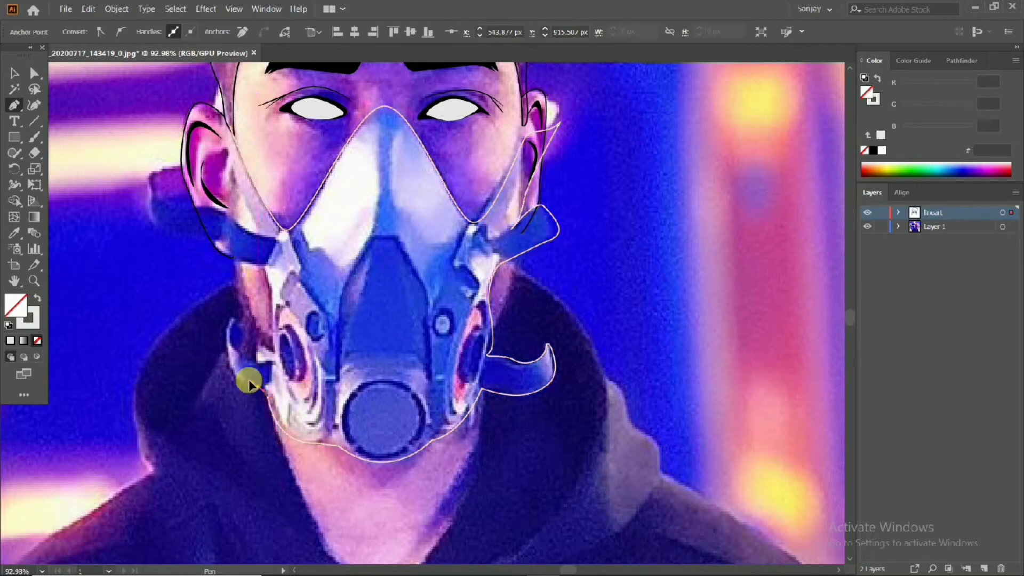
# Step: Trace the mask's left side and upper left strap, redoing the strap's end, and close the outline at the left ear
pyautogui.moveTo(246, 256); pyautogui.dragTo(240, 278)
pyautogui.moveTo(210, 233); pyautogui.dragTo(207, 216)
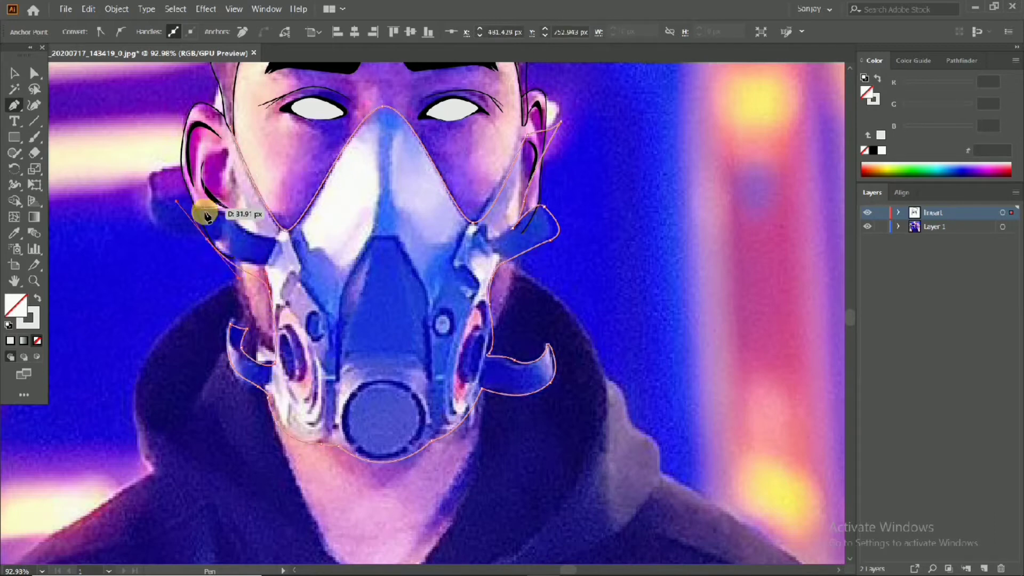
pyautogui.hotkey('ctrl', 'z')
pyautogui.moveTo(313, 238); pyautogui.dragTo(403, 275)
pyautogui.click(345, 270)
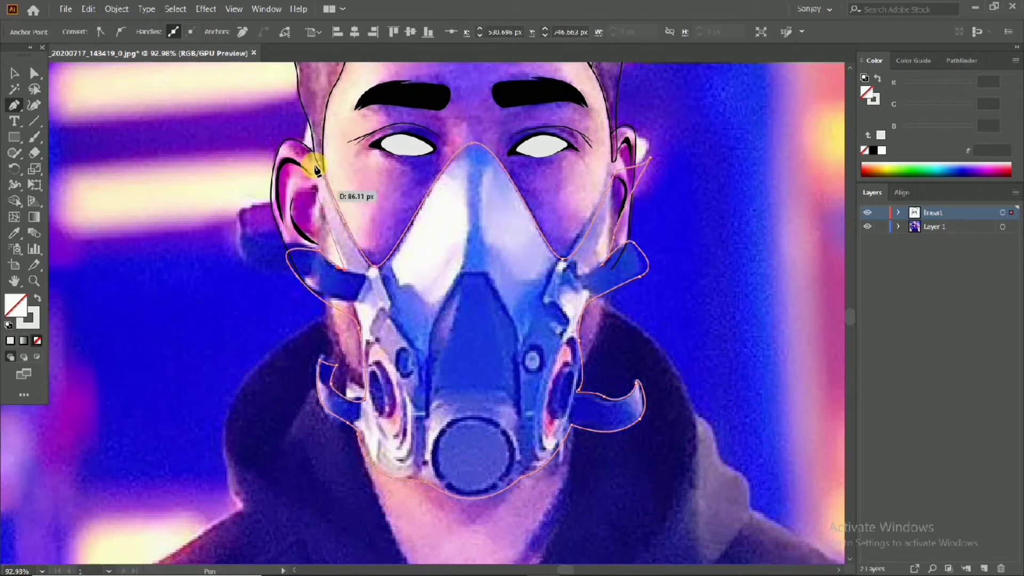
pyautogui.moveTo(313, 164); pyautogui.dragTo(313, 143)
pyautogui.scroll(-3, 325, 182)
pyautogui.moveTo(391, 240); pyautogui.dragTo(327, 254)
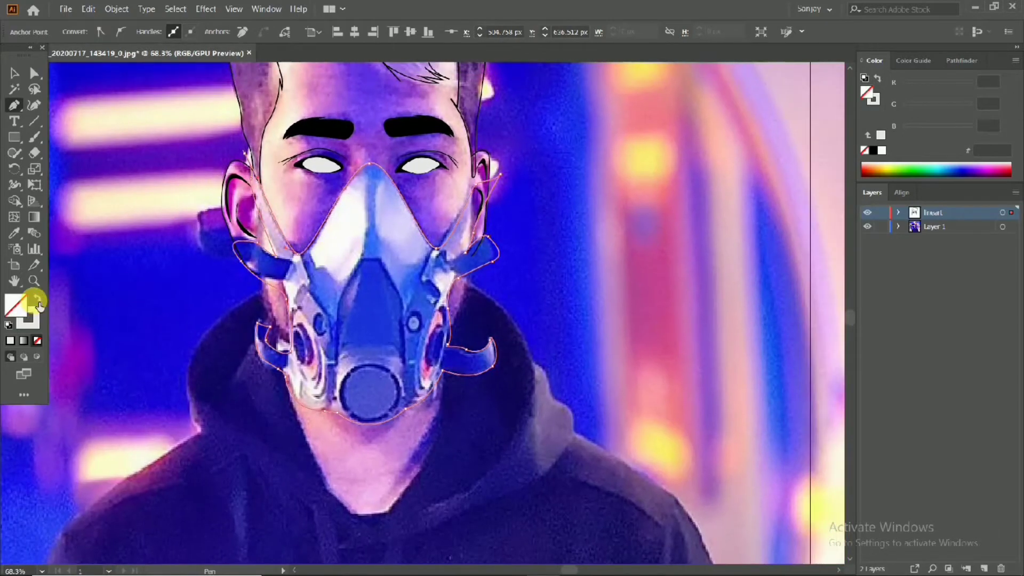
# Step: Try to fill the mask outline with a blue sampled from the photo
pyautogui.click(35, 299)
pyautogui.click(35, 299)
pyautogui.scroll(1, 319, 294)
pyautogui.click(13, 235)
pyautogui.click(346, 240)
pyautogui.click(131, 286)
pyautogui.hotkey('ctrl', 'z')
pyautogui.hotkey('ctrl', 'z')
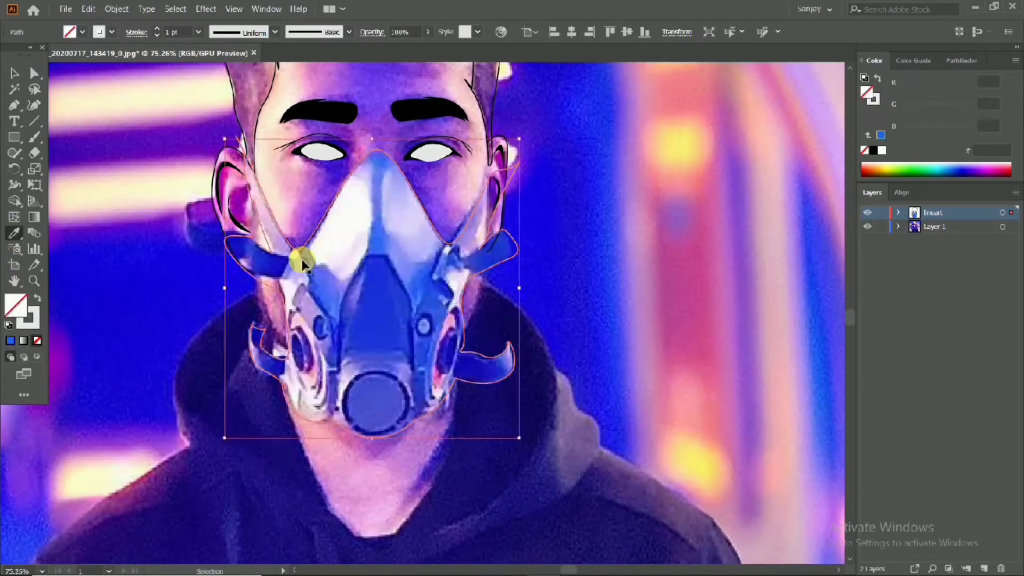
pyautogui.click(300, 259)
pyautogui.hotkey('ctrl', 'z')
# Step: Draw the right and left jaw lines from below the ears down to the mask with a black stroke and no fill
pyautogui.scroll(-3, 342, 296)
pyautogui.moveTo(343, 296); pyautogui.dragTo(342, 332)
pyautogui.scroll(2, 343, 332)
pyautogui.click(11, 72)
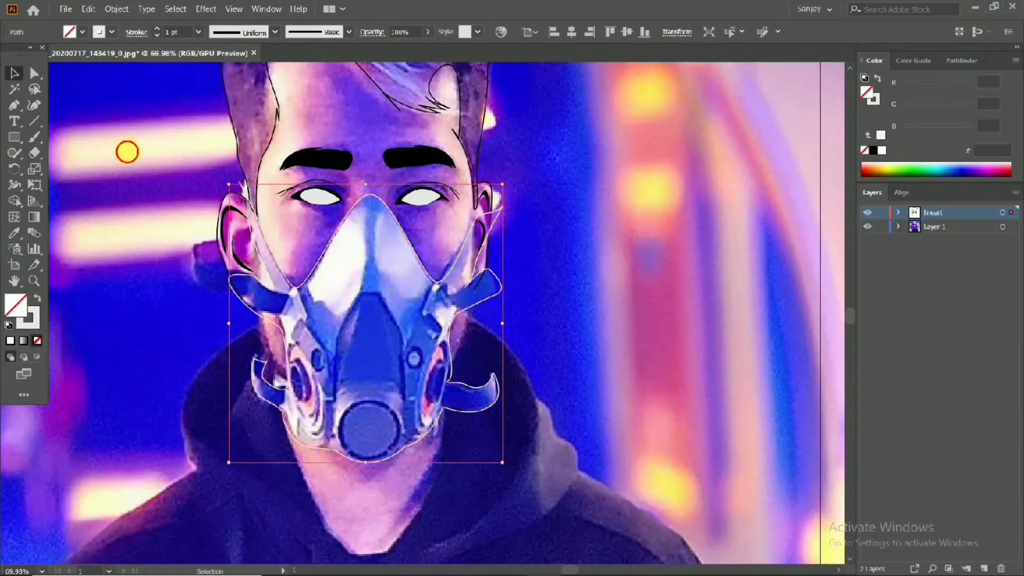
pyautogui.click(128, 151)
pyautogui.moveTo(320, 256); pyautogui.dragTo(317, 210)
pyautogui.click(469, 256)
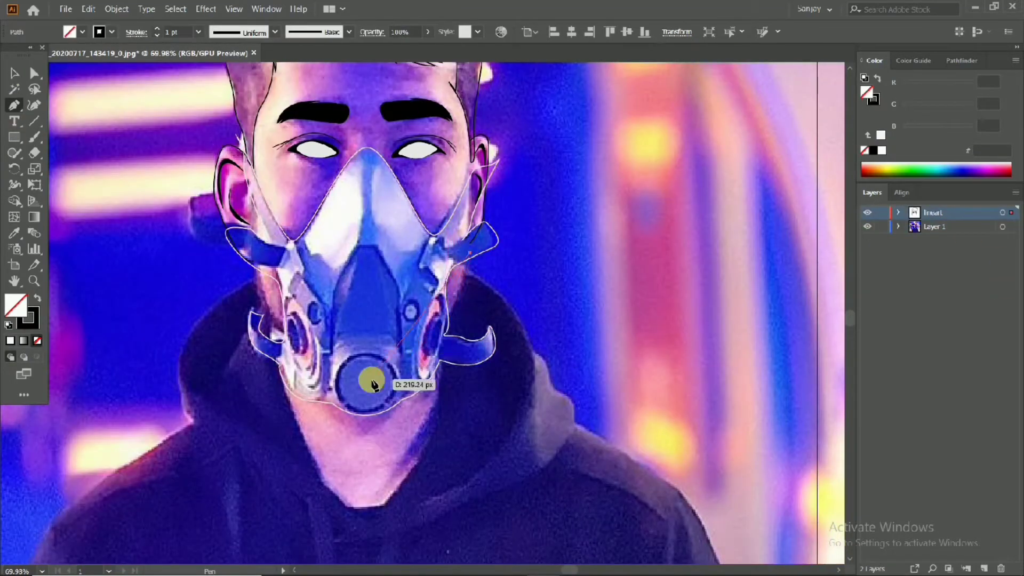
pyautogui.moveTo(404, 375); pyautogui.dragTo(354, 410)
pyautogui.scroll(-1, 368, 363)
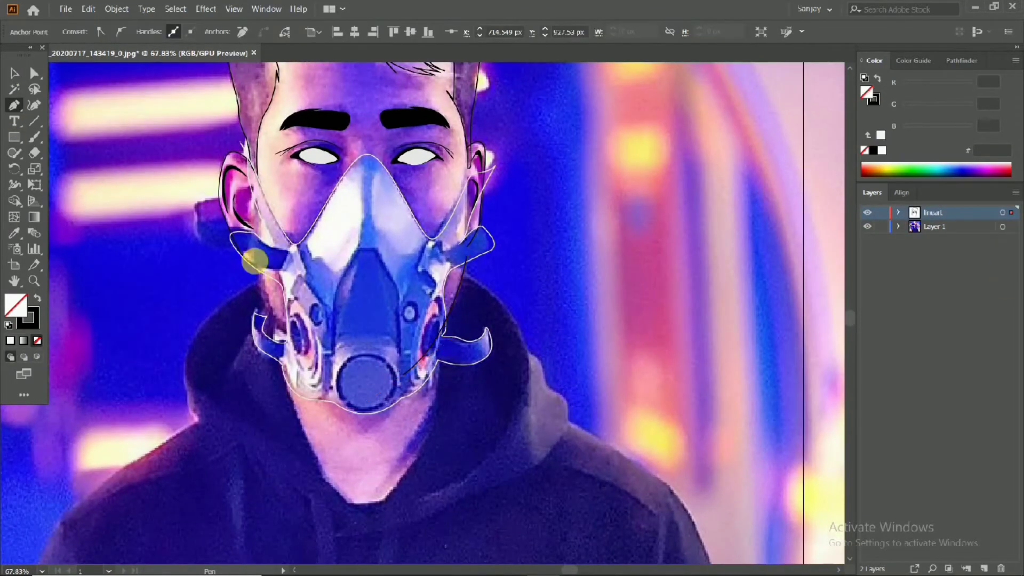
pyautogui.click(255, 254)
pyautogui.moveTo(316, 356); pyautogui.dragTo(359, 356)
# Step: Outline the hoodie's right side from the hood over the shoulder and down the sleeve with the Pen tool
pyautogui.scroll(-1, 337, 336)
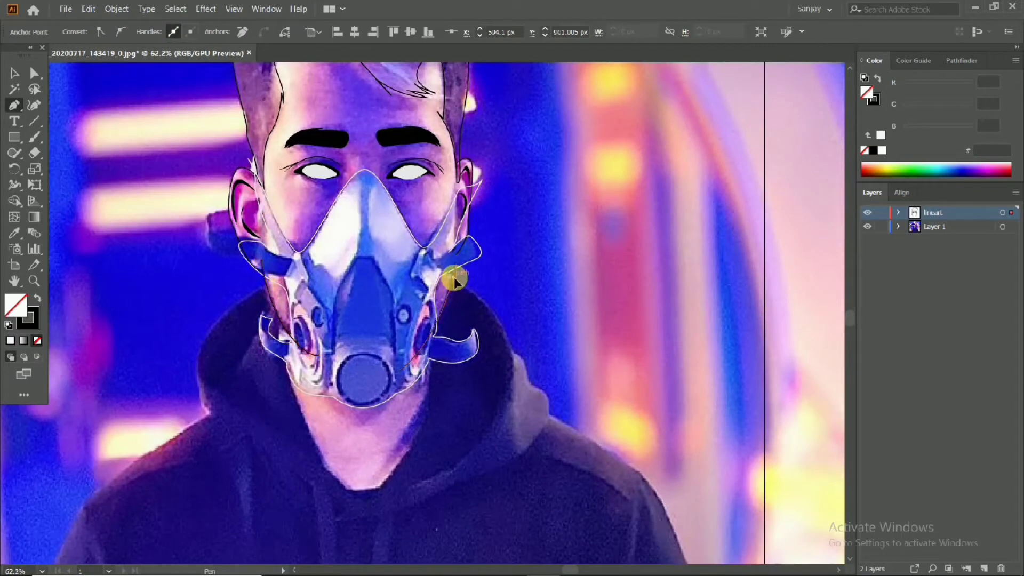
pyautogui.click(454, 282)
pyautogui.moveTo(515, 354); pyautogui.dragTo(531, 392)
pyautogui.moveTo(551, 427); pyautogui.dragTo(521, 297)
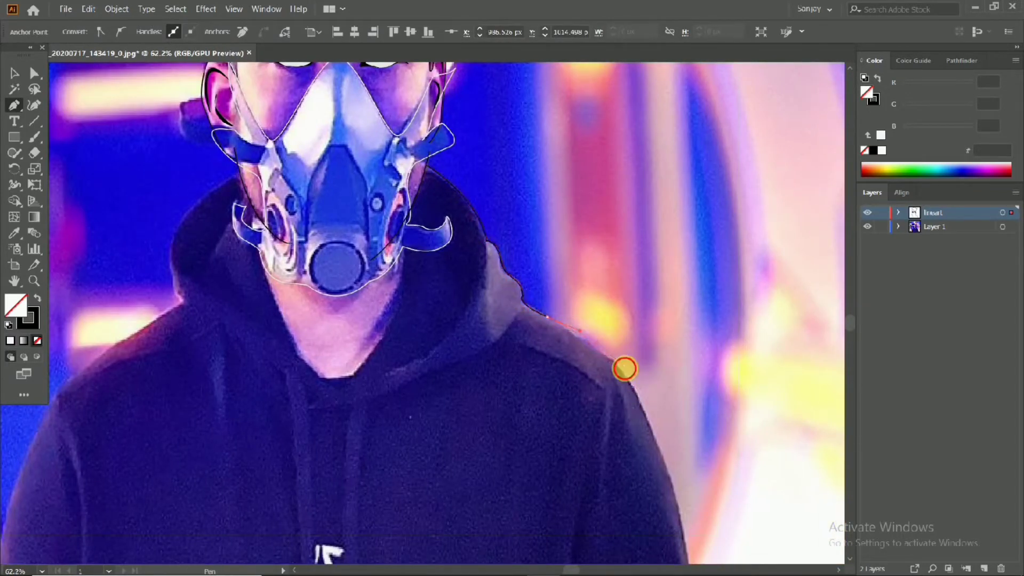
pyautogui.scroll(-3, 647, 411)
pyautogui.click(651, 427)
# Step: Continue the hoodie outline along the artboard's lower edge and up the left sleeve, shoulder and hood, and finish the path
pyautogui.hscroll(-4, 374, 385)
pyautogui.click(183, 400)
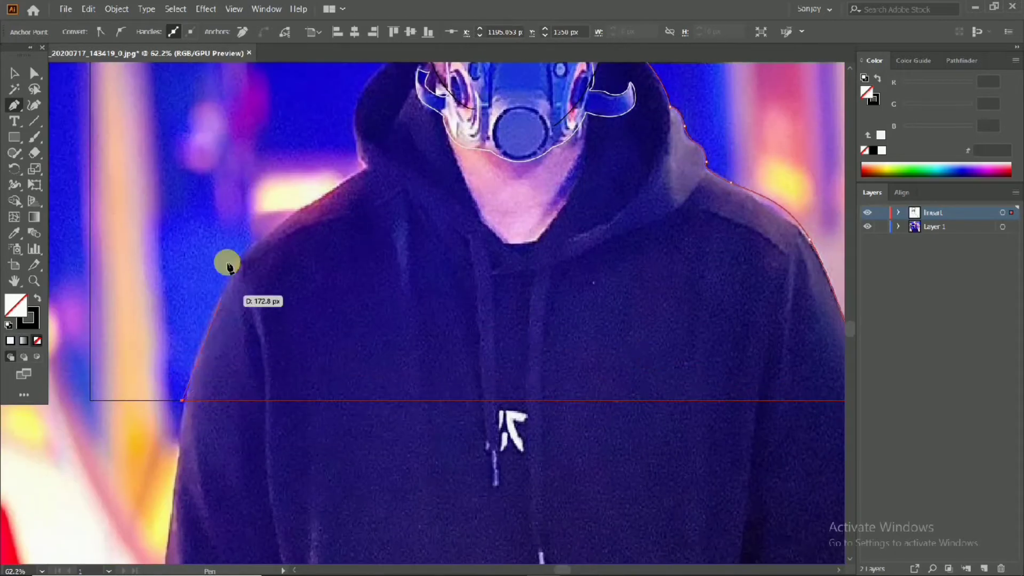
pyautogui.moveTo(248, 249); pyautogui.dragTo(288, 219)
pyautogui.click(364, 168)
pyautogui.scroll(-1, 320, 167)
pyautogui.scroll(2, 320, 167)
pyautogui.moveTo(356, 108); pyautogui.dragTo(423, 59)
pyautogui.scroll(-2, 377, 156)
pyautogui.keyDown('ctrl'); pyautogui.click(654, 235); pyautogui.keyUp('ctrl')
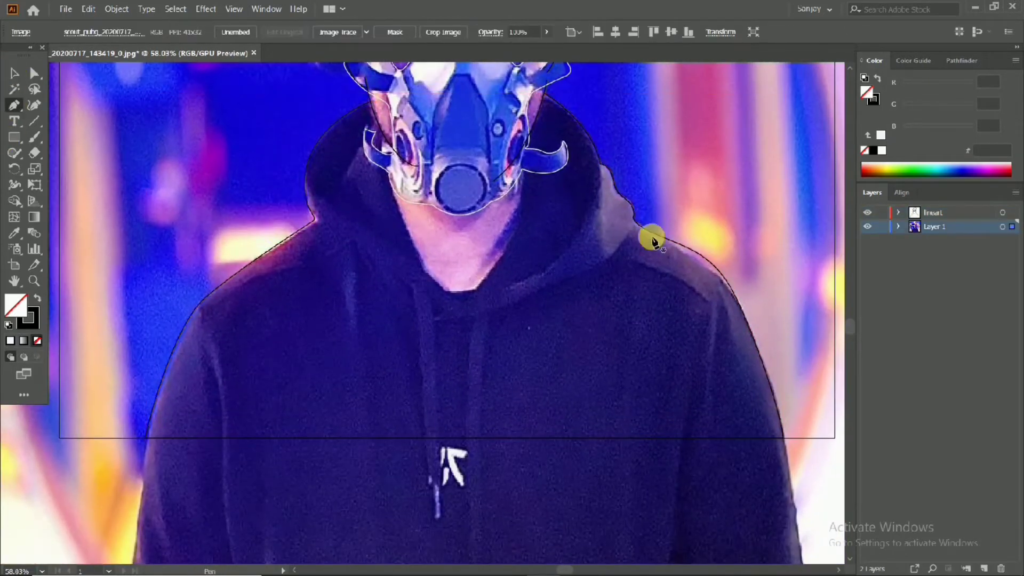
# Step: Trace the outer edge of the hoodie's right collar and drawstring from the shoulder down to the artboard's lower edge with the Pen tool
pyautogui.click(640, 231)
pyautogui.moveTo(595, 269); pyautogui.dragTo(551, 290)
pyautogui.moveTo(490, 318); pyautogui.dragTo(478, 337)
pyautogui.moveTo(481, 437)
pyautogui.mouseDown()
pyautogui.moveTo(433, 437)
pyautogui.moveTo(476, 442)
pyautogui.mouseUp()
pyautogui.click(463, 438)
# Step: Continue the path back up the right drawstring's inner edge and along the hood opening, ending beside the mask's lower strap
pyautogui.moveTo(481, 308); pyautogui.dragTo(490, 295)
pyautogui.moveTo(544, 269); pyautogui.dragTo(573, 248)
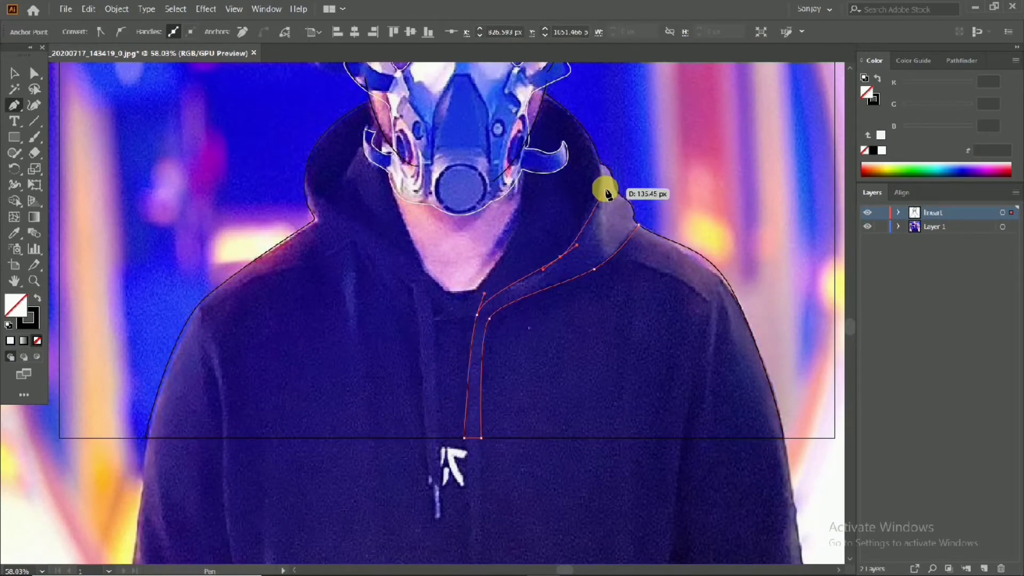
pyautogui.click(600, 163)
pyautogui.moveTo(604, 190)
pyautogui.mouseDown()
pyautogui.moveTo(557, 199)
pyautogui.moveTo(580, 196)
pyautogui.moveTo(559, 125)
pyautogui.mouseUp()
pyautogui.hotkey('ctrl', 'z')
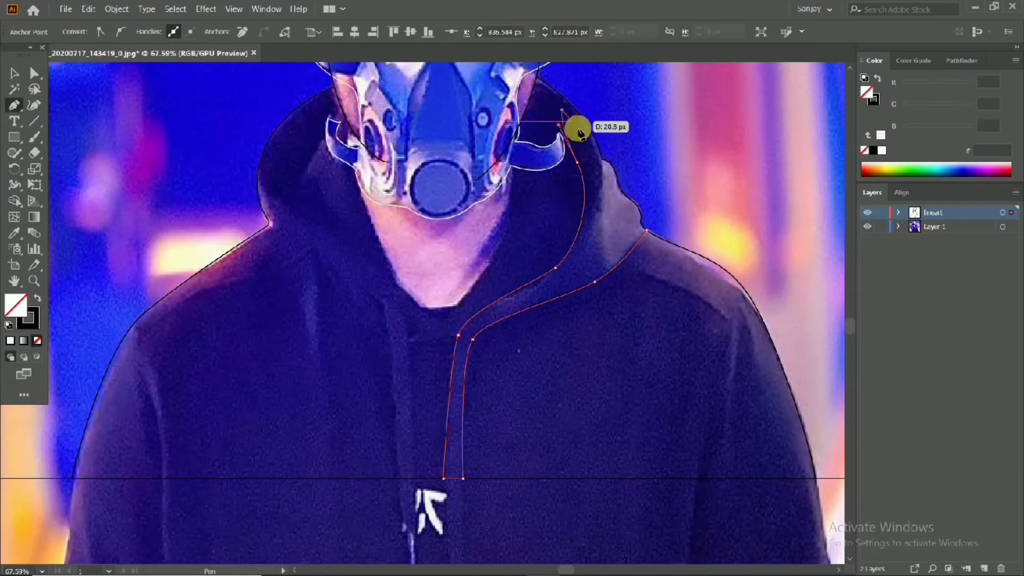
pyautogui.scroll(-2, 579, 171)
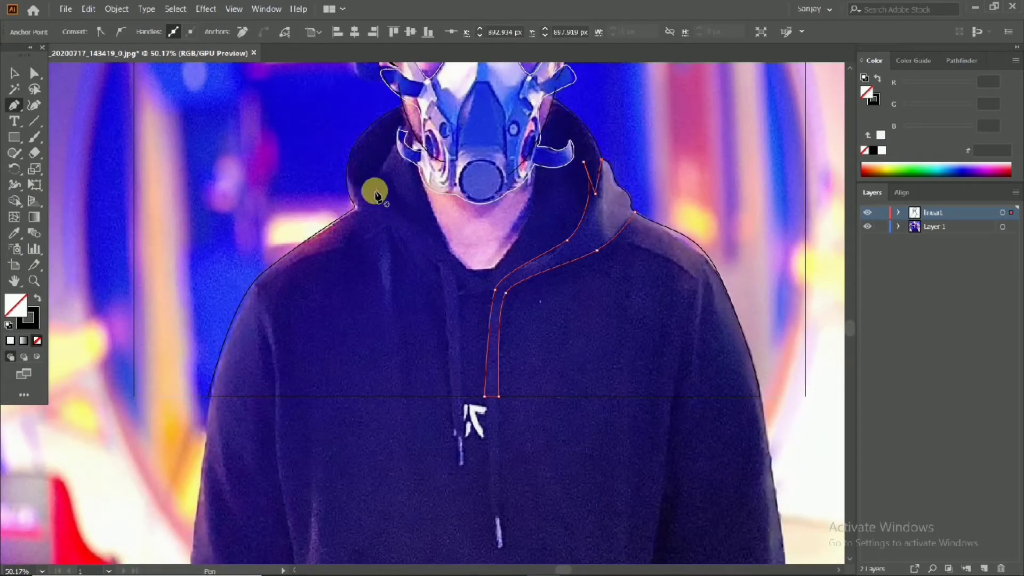
# Step: Draw the neckline as a new path from the mask's left side down to the throat and up to its right side
pyautogui.keyDown('ctrl'); pyautogui.click(428, 211); pyautogui.keyUp('ctrl')
pyautogui.click(465, 264)
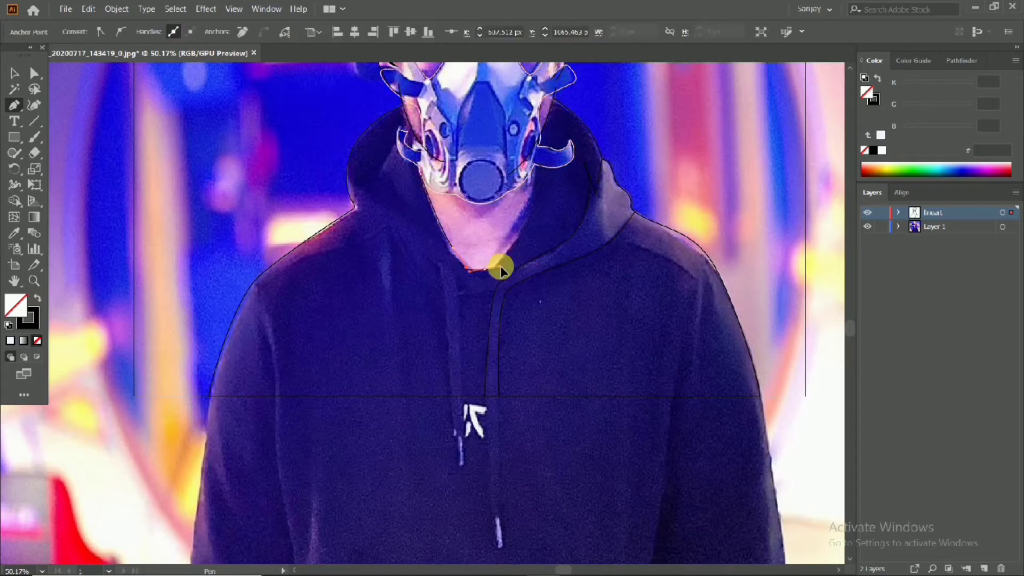
pyautogui.scroll(3, 531, 258)
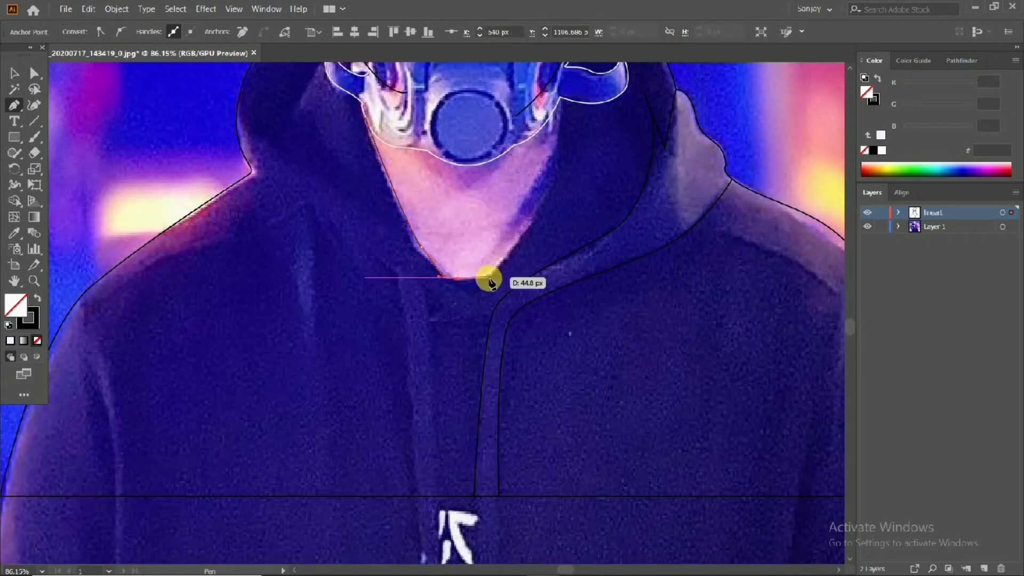
pyautogui.moveTo(553, 193); pyautogui.dragTo(559, 182)
pyautogui.moveTo(560, 182); pyautogui.dragTo(521, 254)
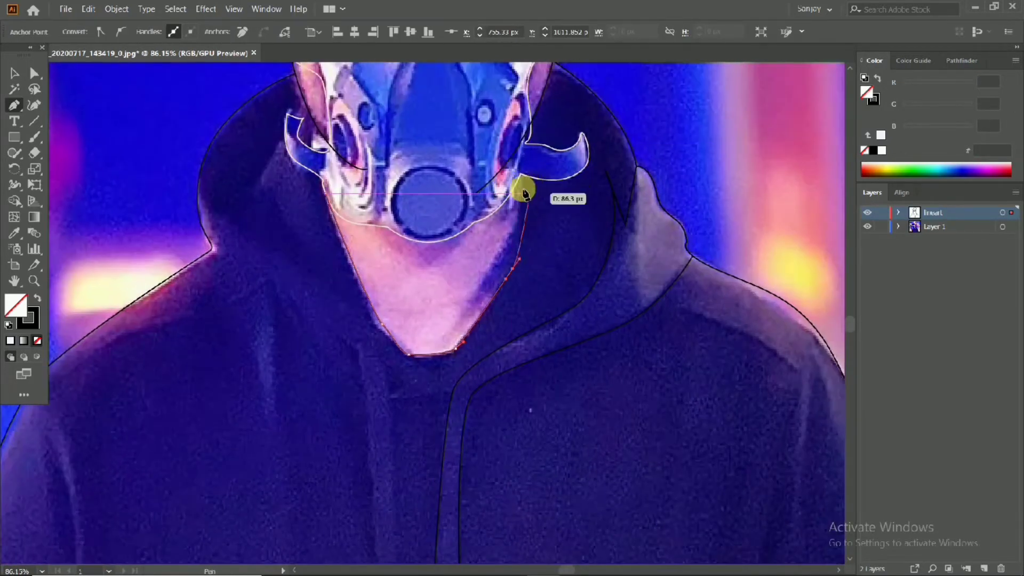
pyautogui.moveTo(529, 159); pyautogui.dragTo(506, 135)
pyautogui.scroll(-2, 526, 168)
pyautogui.scroll(5, 527, 168)
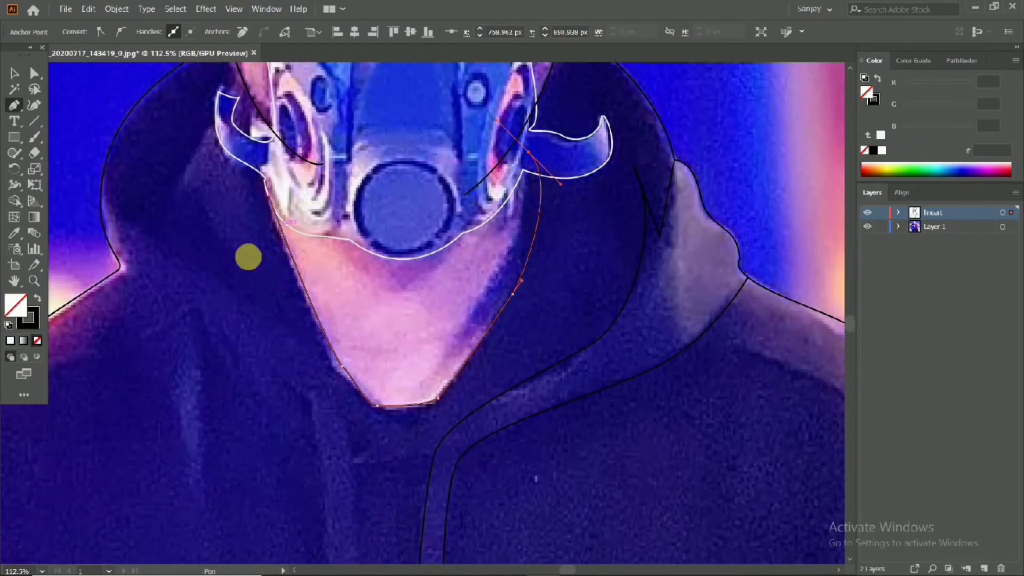
# Step: Trace the left shoulder seam and the left drawstring's outer edge down to the artboard's lower edge and across the drawstring's width
pyautogui.moveTo(368, 421); pyautogui.dragTo(427, 301)
pyautogui.scroll(-4, 234, 170)
pyautogui.click(99, 312)
pyautogui.moveTo(198, 251); pyautogui.dragTo(261, 241)
pyautogui.moveTo(294, 212); pyautogui.dragTo(330, 235)
pyautogui.click(402, 481)
pyautogui.moveTo(390, 323); pyautogui.dragTo(420, 293)
pyautogui.click(424, 482)
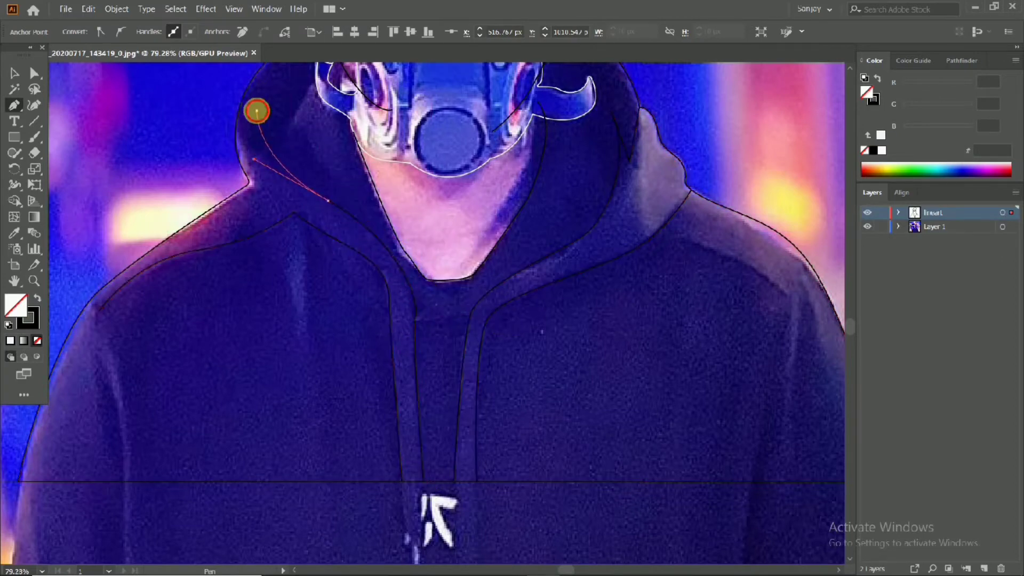
# Step: Finish the left hood line with a pointed fold that meets the hood's outer contour
pyautogui.moveTo(258, 109); pyautogui.dragTo(266, 166)
pyautogui.click(237, 143)
pyautogui.press('Escape')
pyautogui.scroll(-3, 268, 185)
pyautogui.scroll(2, 278, 185)
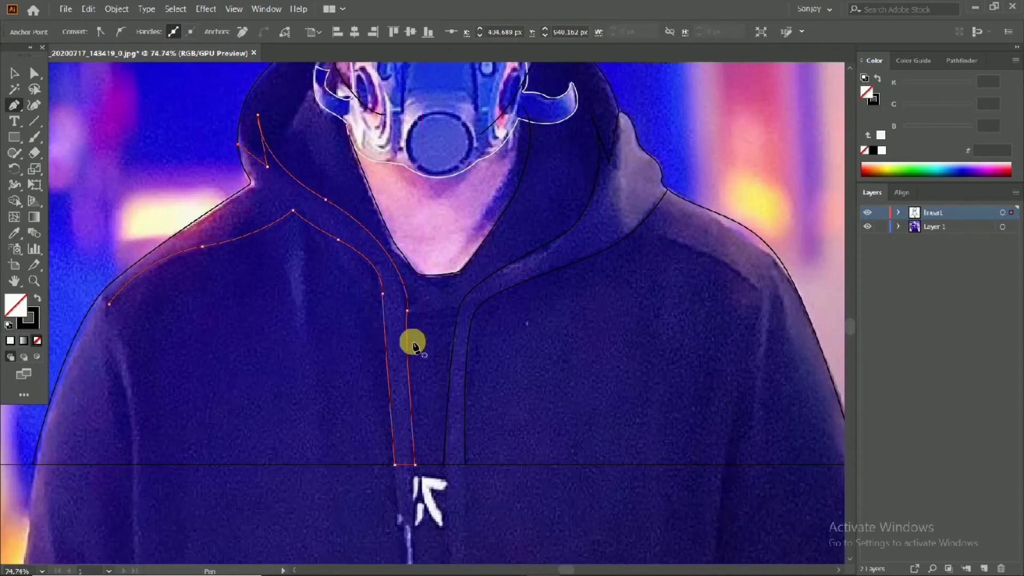
# Step: Draw the small collar fold lines below the throat, between the two drawstrings and up along the right collar
pyautogui.moveTo(431, 288); pyautogui.dragTo(432, 281)
pyautogui.moveTo(404, 320); pyautogui.dragTo(396, 327)
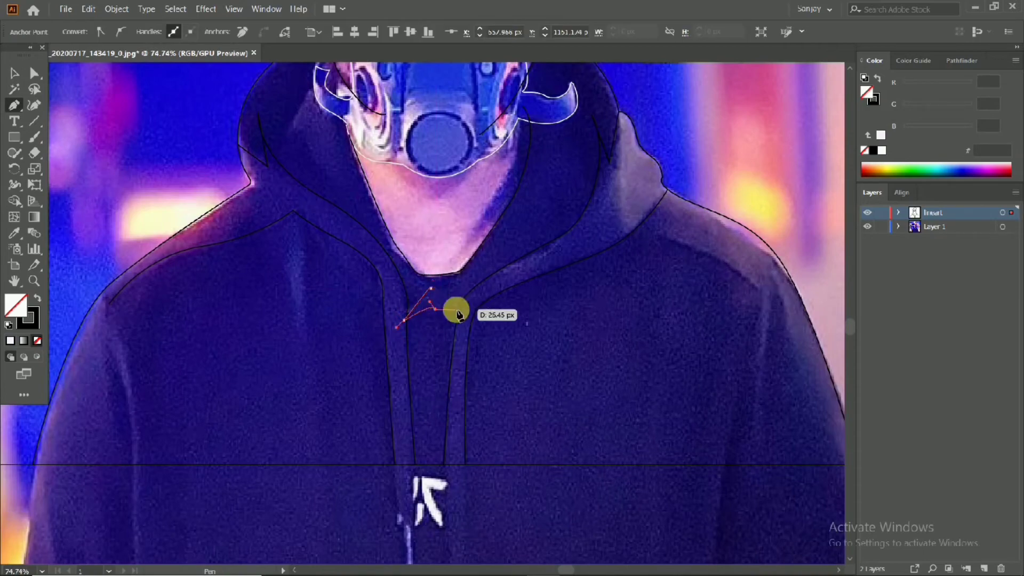
pyautogui.moveTo(457, 314); pyautogui.dragTo(513, 314)
pyautogui.moveTo(510, 248); pyautogui.dragTo(511, 247)
pyautogui.press('Escape')
pyautogui.scroll(-4, 459, 272)
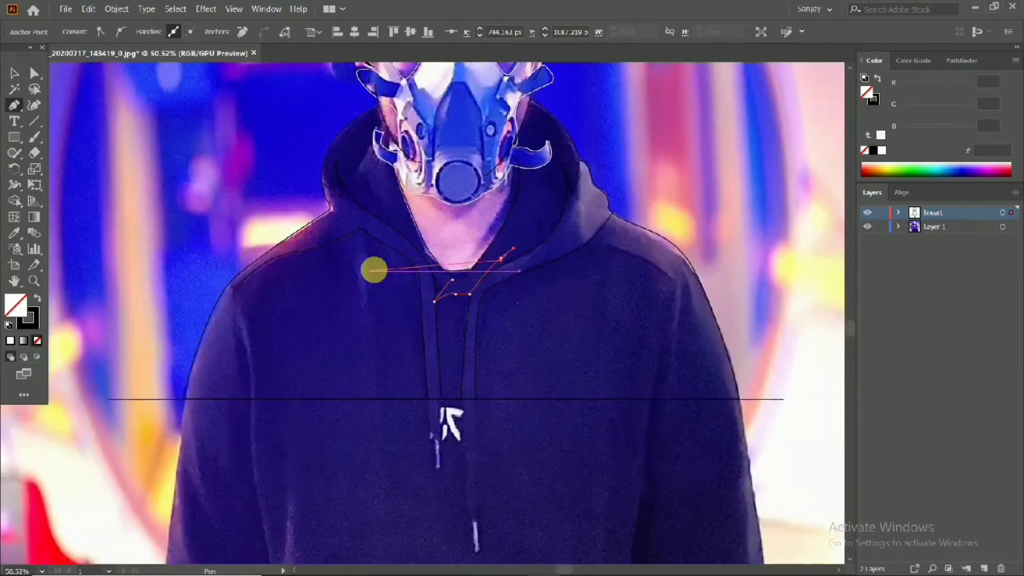
# Step: Draw the left sleeve's fold line from below the shoulder down to the artboard's lower edge
pyautogui.click(263, 312)
pyautogui.moveTo(278, 379); pyautogui.dragTo(262, 328)
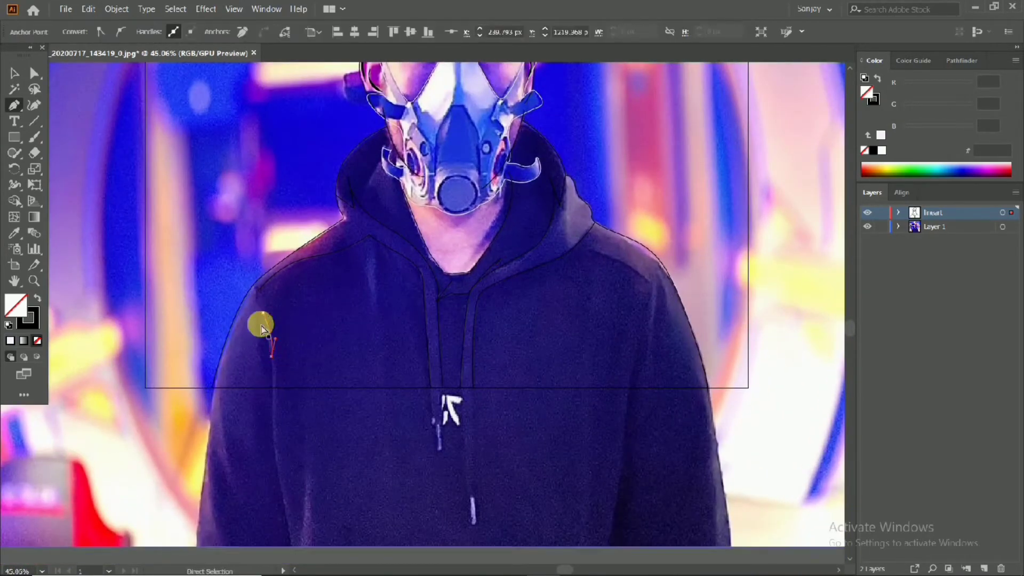
pyautogui.scroll(-3, 270, 391)
pyautogui.scroll(3, 692, 277)
# Step: Draw the right shoulder's crease and the right sleeve's fold line down to the artboard's lower edge
pyautogui.click(693, 277)
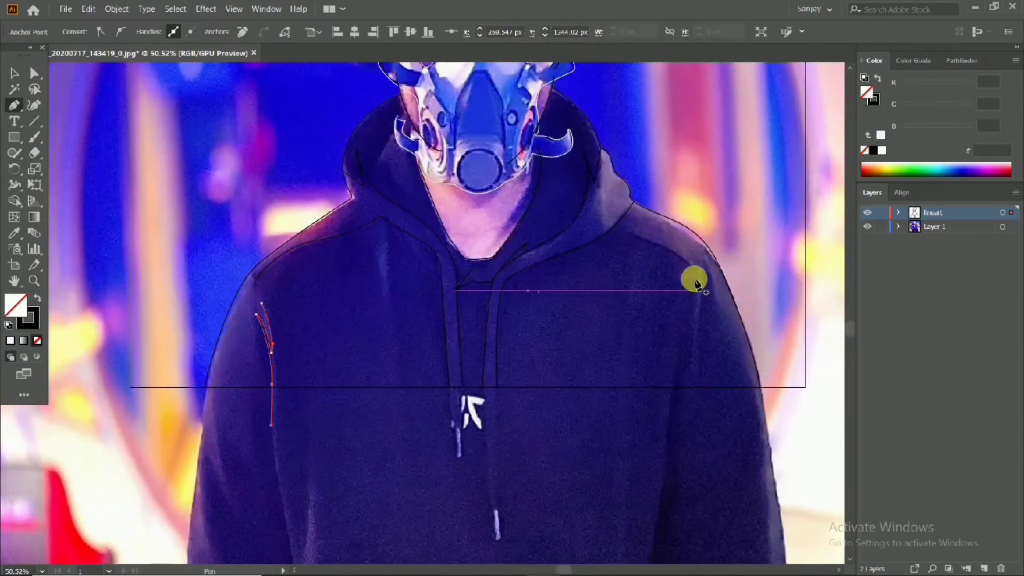
pyautogui.moveTo(674, 384); pyautogui.dragTo(677, 401)
pyautogui.scroll(1, 696, 279)
pyautogui.moveTo(696, 278); pyautogui.dragTo(727, 267)
pyautogui.scroll(-1, 727, 267)
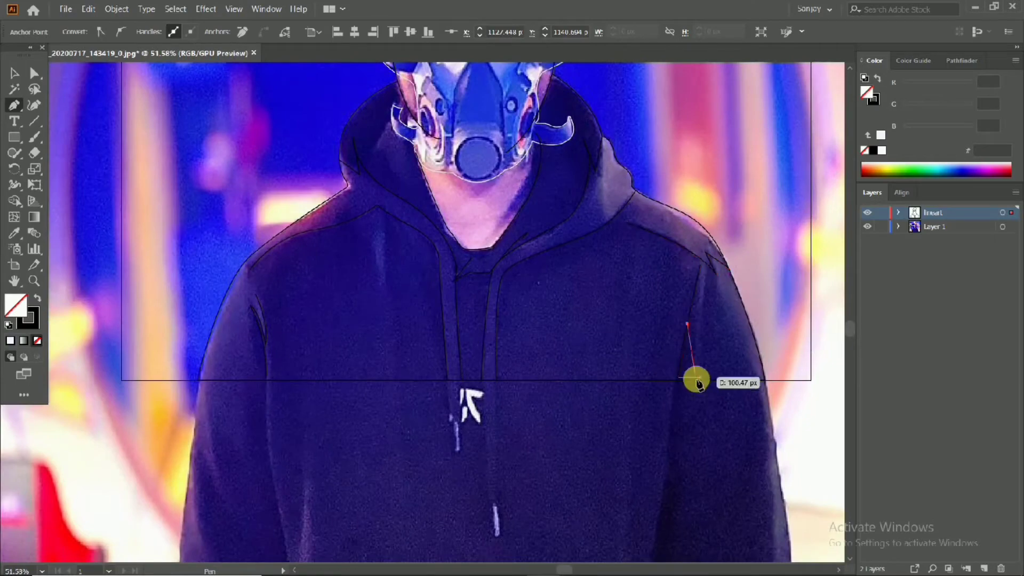
pyautogui.moveTo(698, 382); pyautogui.dragTo(693, 383)
# Step: Examine the line art as a whole, hiding the photo layer briefly and showing it again
pyautogui.scroll(-2, 561, 371)
pyautogui.scroll(2, 314, 329)
pyautogui.scroll(-2, 338, 304)
pyautogui.scroll(1, 827, 179)
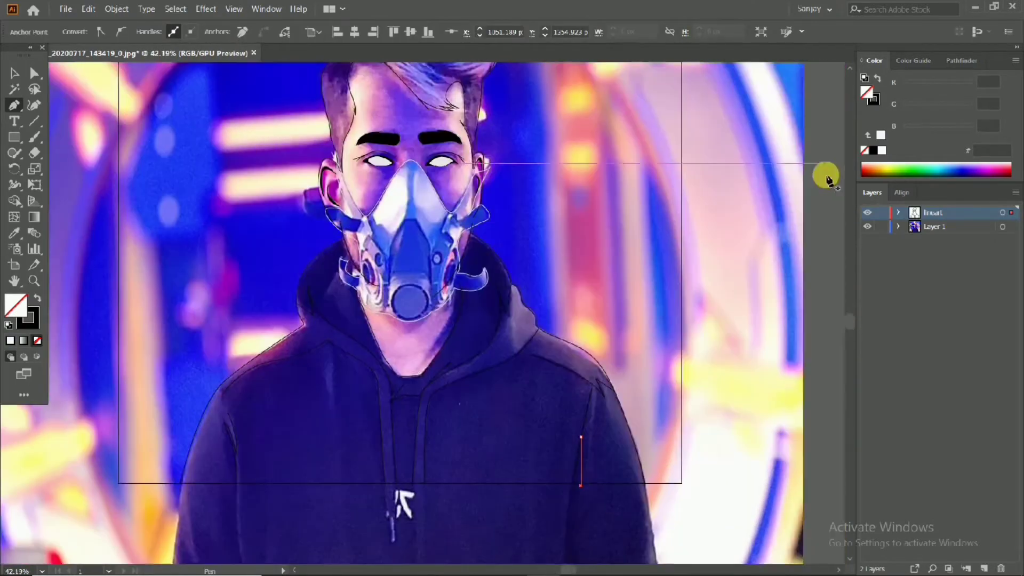
pyautogui.click(867, 226)
pyautogui.scroll(-1, 366, 183)
pyautogui.click(867, 226)
pyautogui.scroll(1, 422, 195)
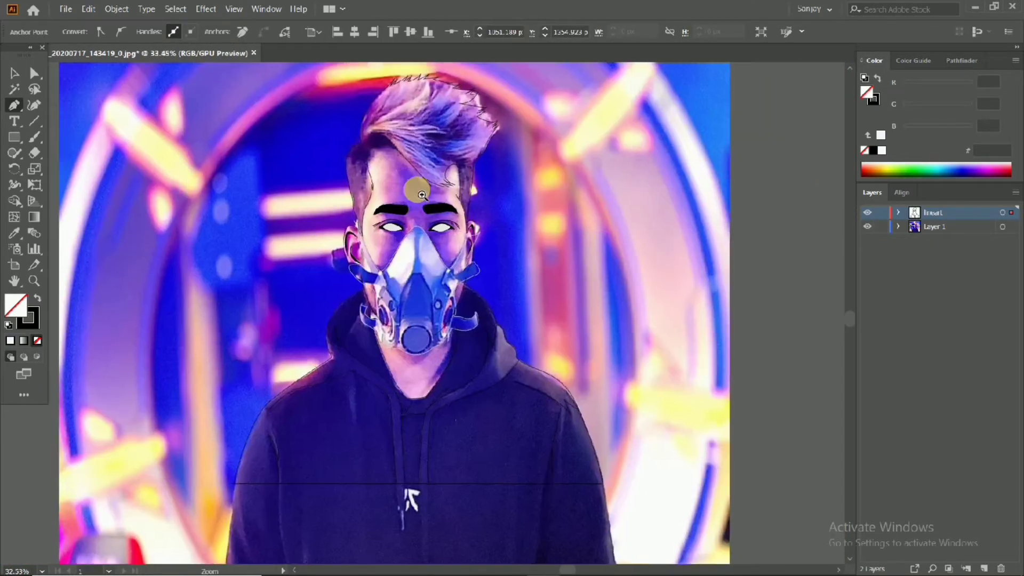
pyautogui.scroll(1, 422, 195)
pyautogui.moveTo(419, 219); pyautogui.dragTo(416, 168)
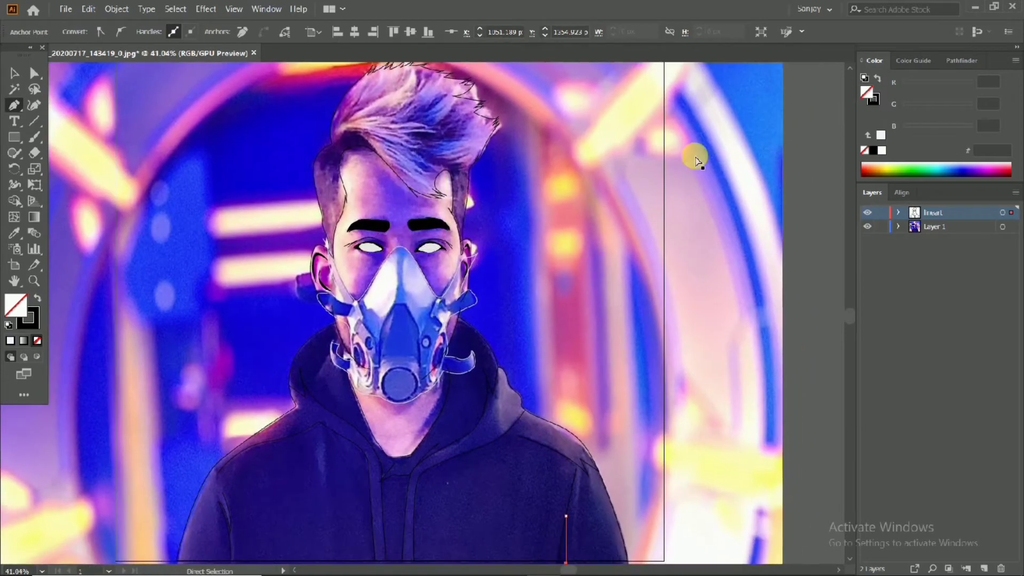
# Step: Draw a circle over the mask's round front valve with the Ellipse tool, with a slightly smaller concentric circle inside it
pyautogui.scroll(3, 432, 304)
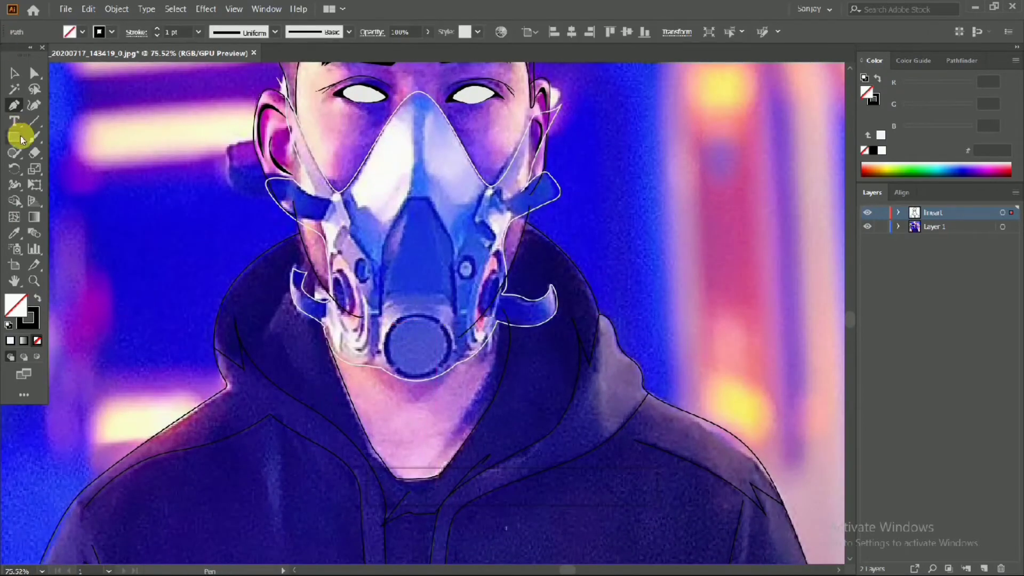
pyautogui.click(21, 140)
pyautogui.click(57, 165)
pyautogui.moveTo(385, 315); pyautogui.dragTo(418, 348)
pyautogui.scroll(1, 411, 349)
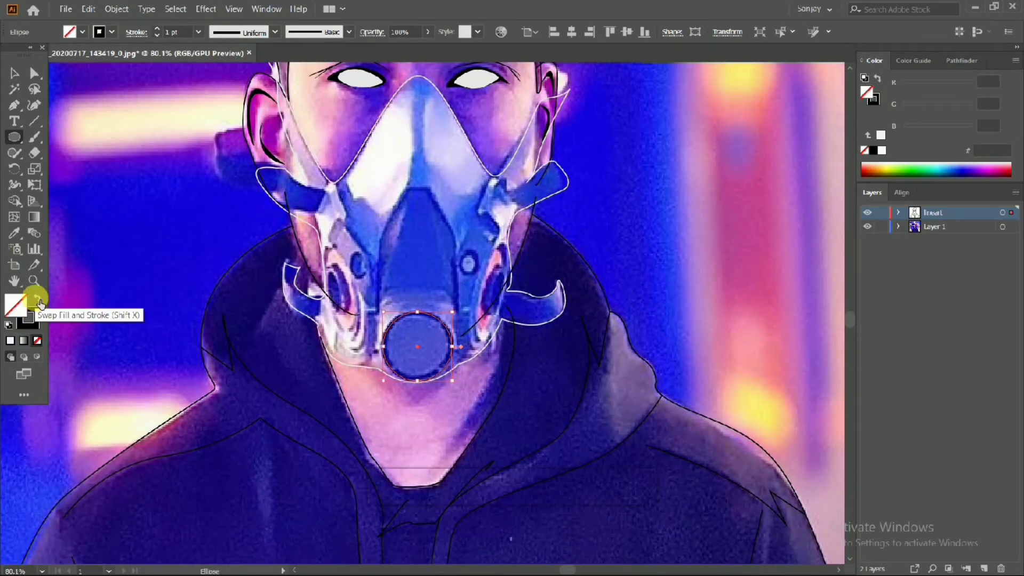
pyautogui.moveTo(447, 377)
pyautogui.mouseDown()
pyautogui.moveTo(411, 347)
pyautogui.moveTo(441, 370)
pyautogui.mouseUp()
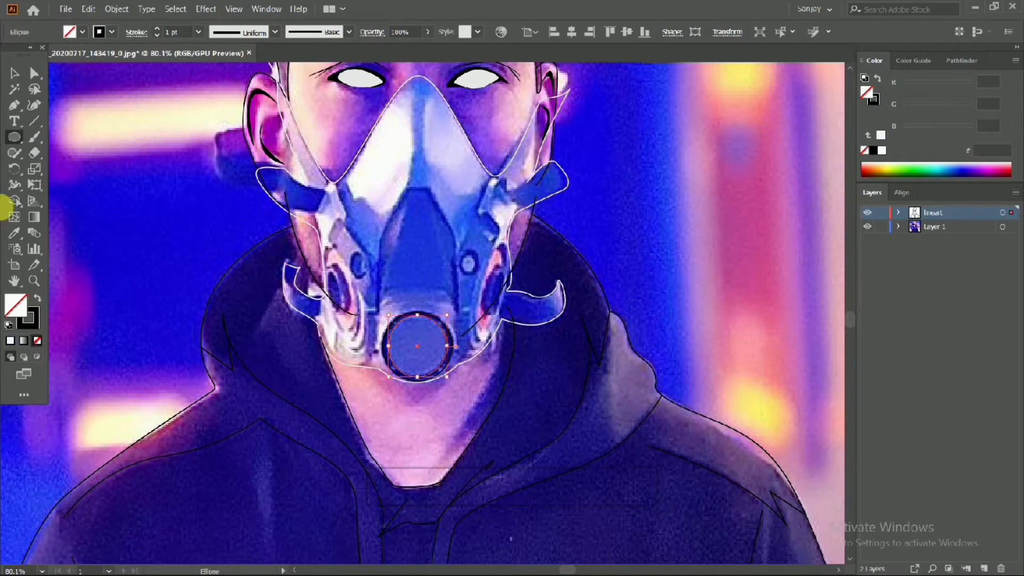
# Step: Give the inner valve circle a light grey c9c9c9 fill and no stroke
pyautogui.click(41, 302)
pyautogui.click(41, 302)
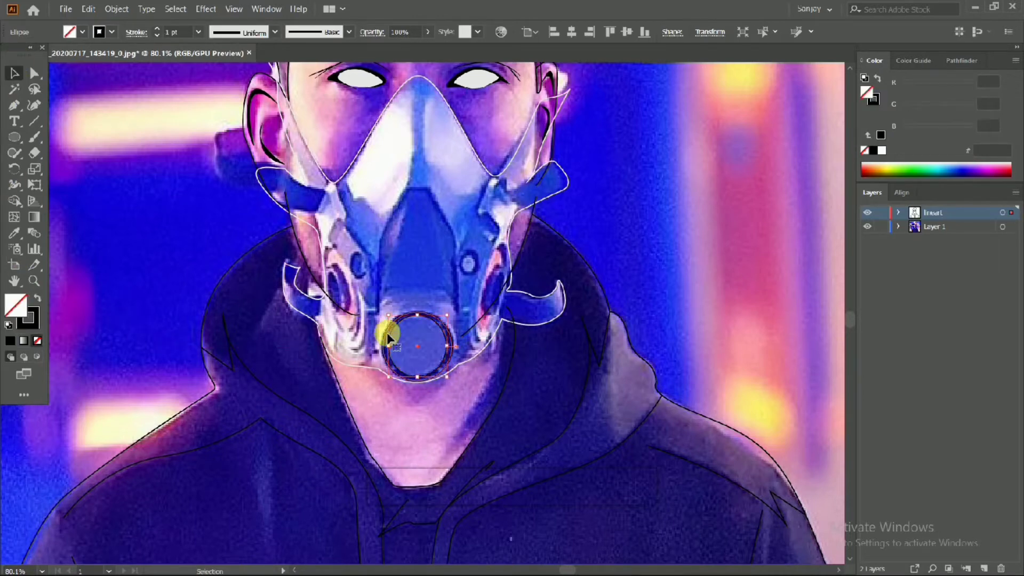
pyautogui.hotkey('shift', 'x')
pyautogui.doubleClick(16, 304)
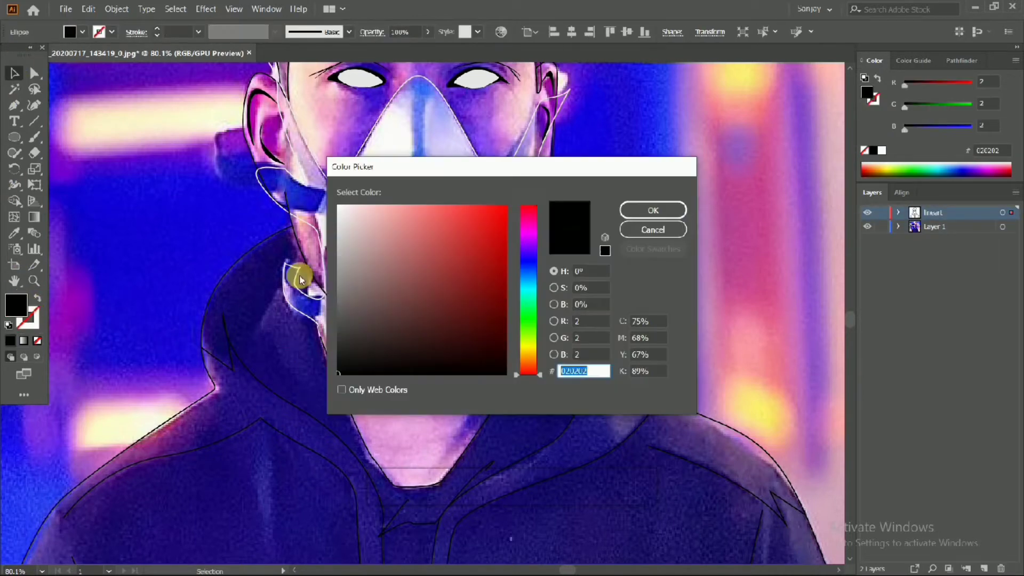
pyautogui.write('c9c9c9')
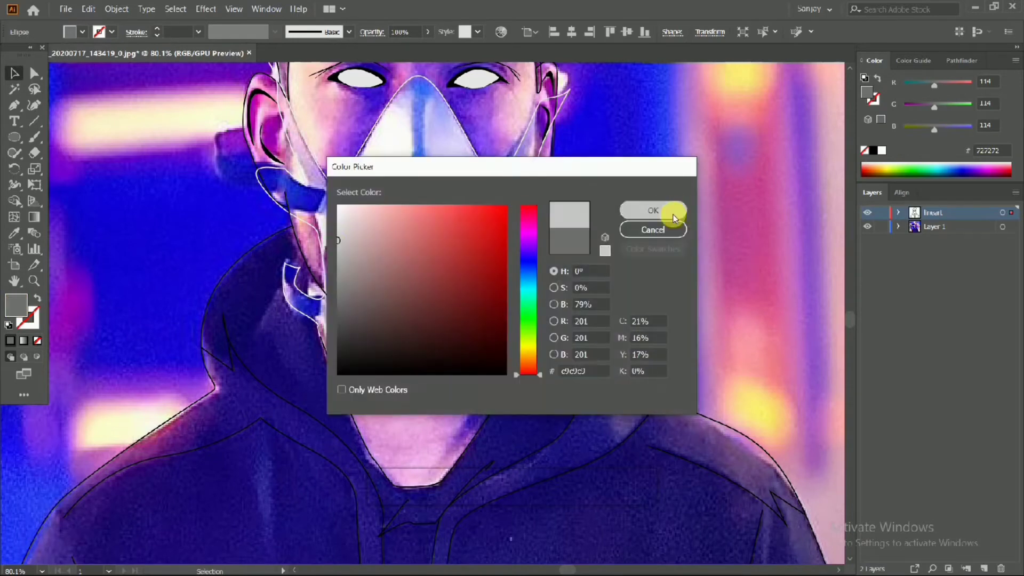
pyautogui.click(671, 210)
# Step: Apply a vertical linear gradient to the inner valve circle, with a light grey upper stop and a darker grey lower stop
pyautogui.press('g')
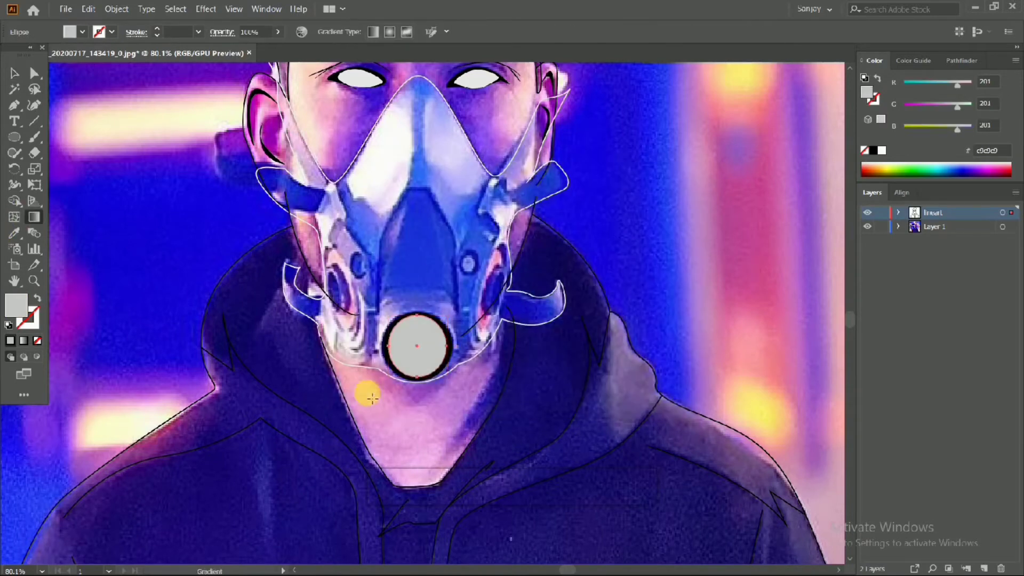
pyautogui.click(418, 362)
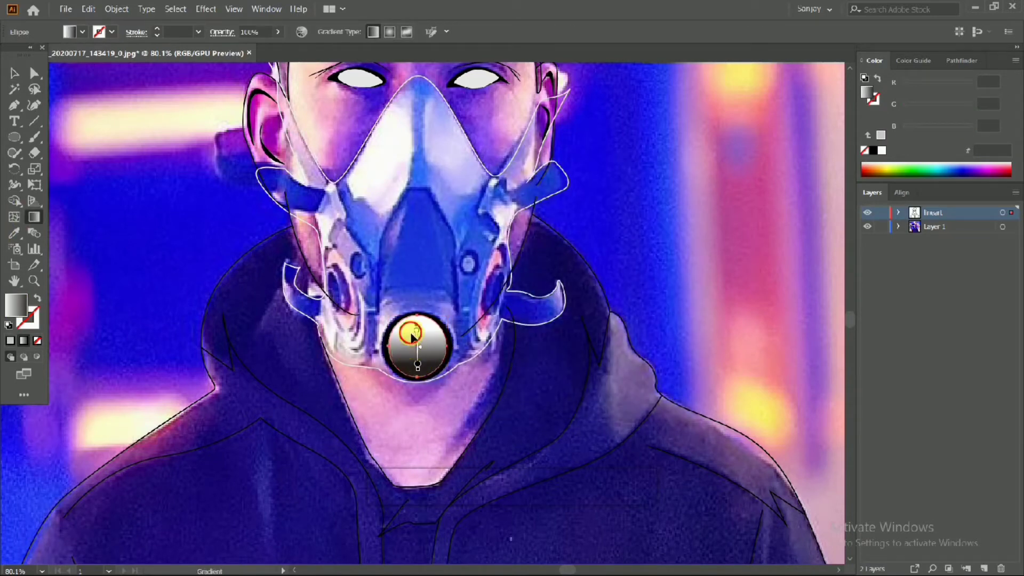
pyautogui.doubleClick(417, 367)
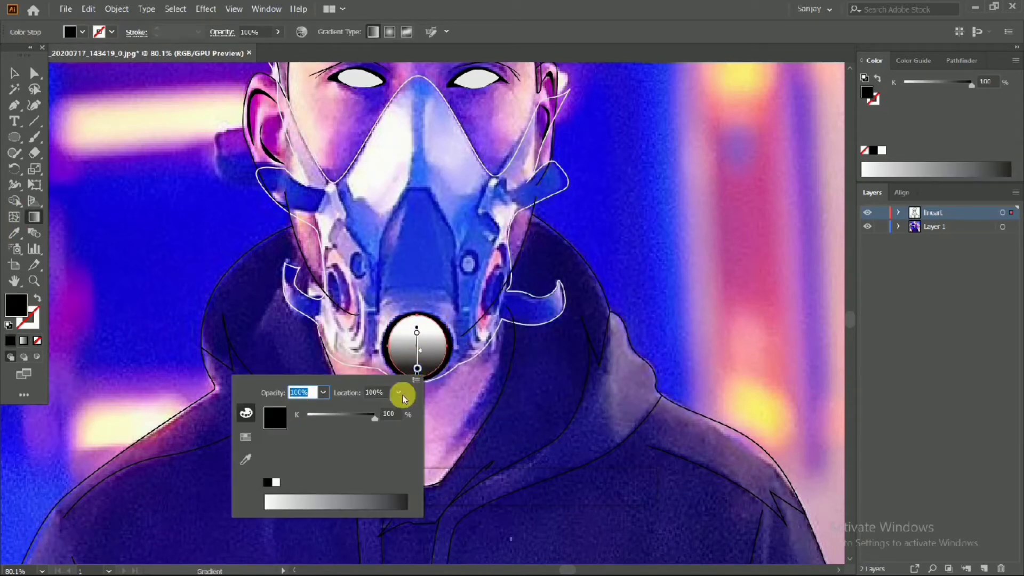
pyautogui.click(320, 502)
pyautogui.doubleClick(418, 332)
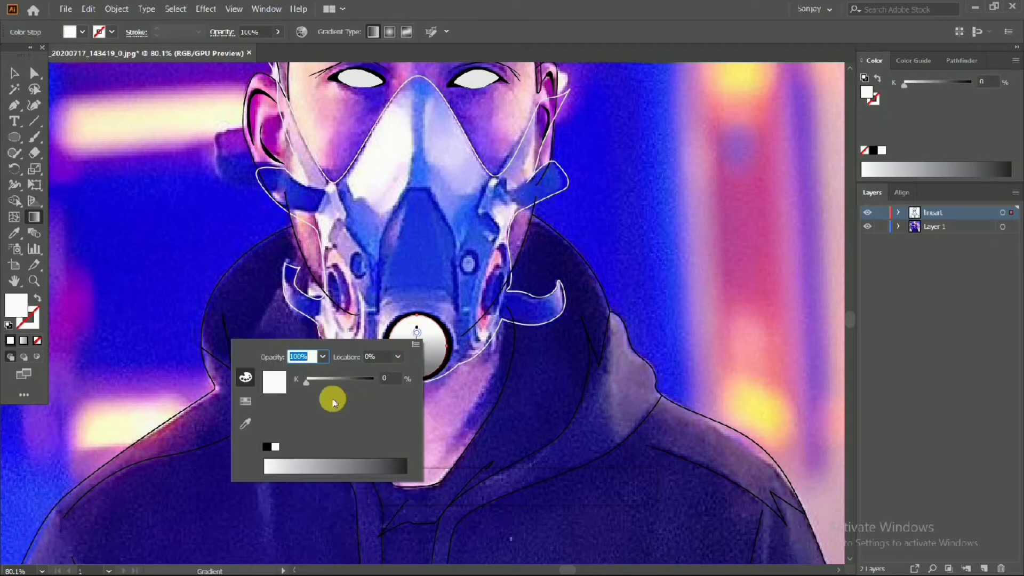
pyautogui.click(279, 467)
pyautogui.click(104, 174)
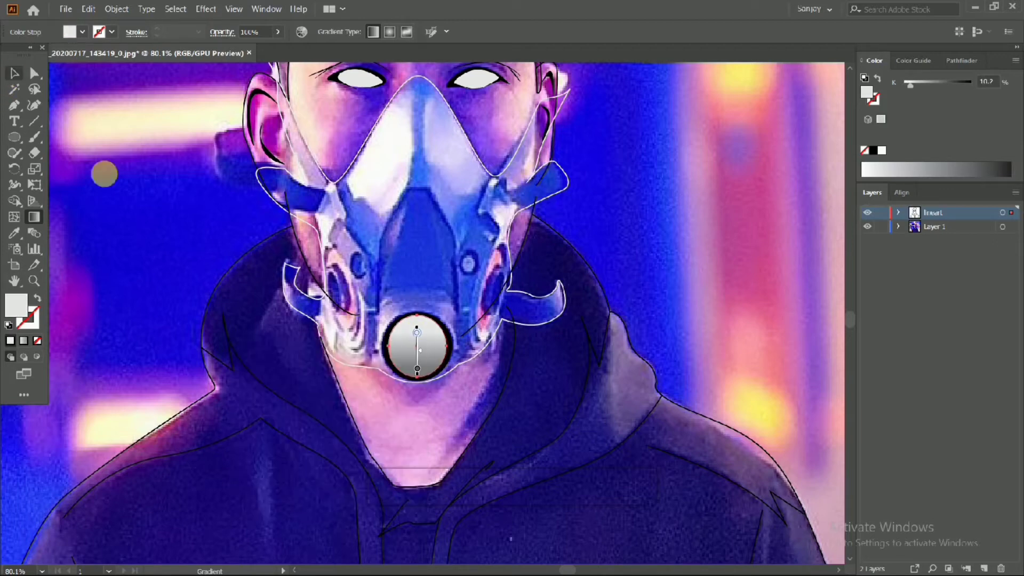
pyautogui.press('v')
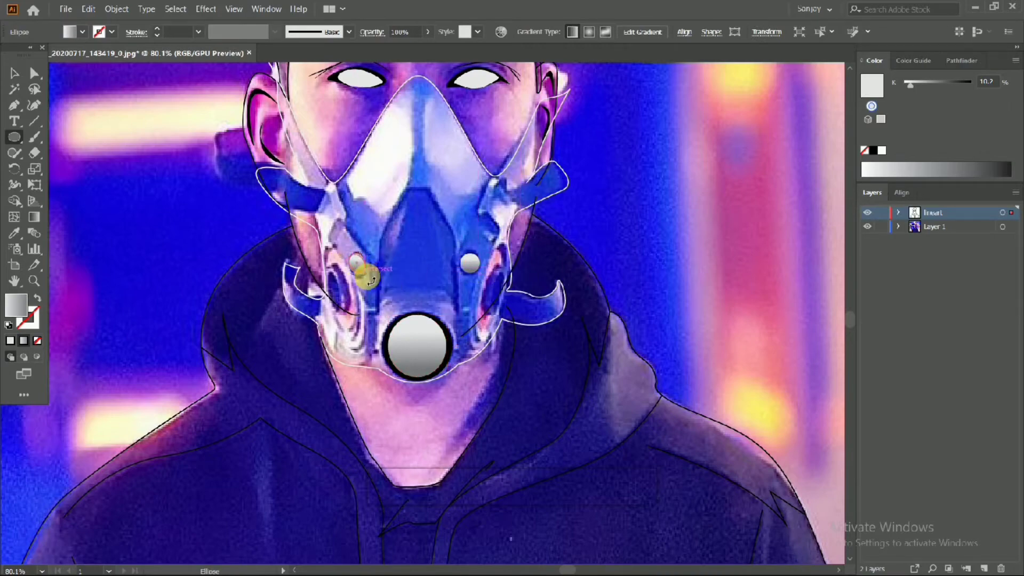
# Step: Replace the small gradient circle on the mask's left side with a copy of the right one
pyautogui.scroll(4, 357, 271)
pyautogui.scroll(-1, 389, 261)
pyautogui.press('Delete')
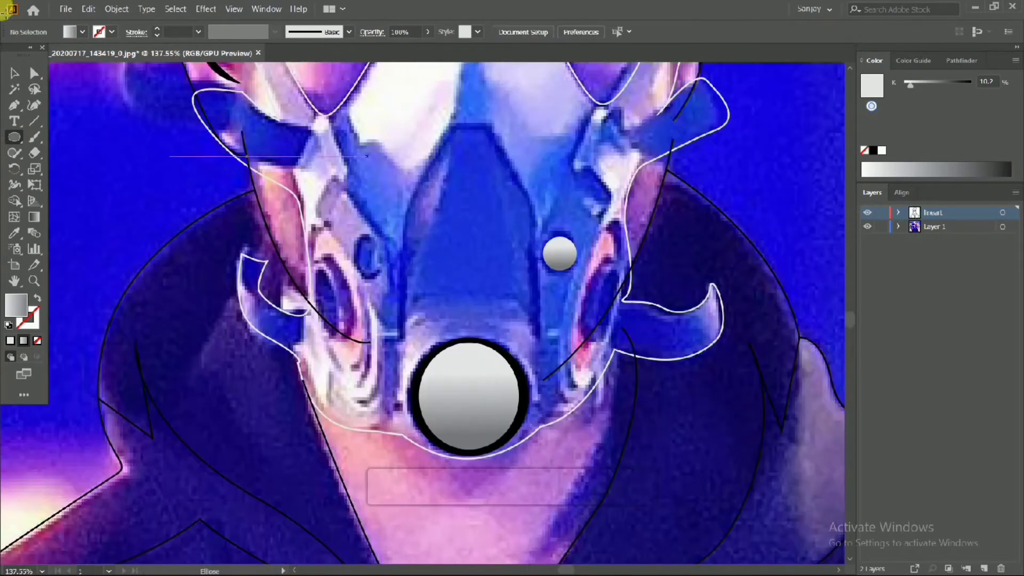
pyautogui.moveTo(561, 258); pyautogui.dragTo(372, 256)
pyautogui.scroll(-1, 420, 276)
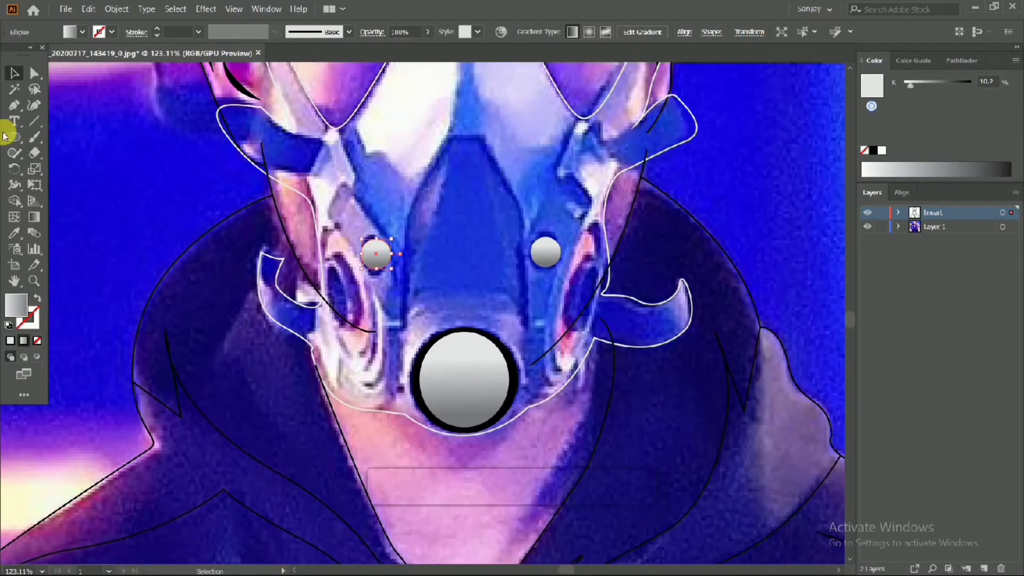
# Step: Send the right and left jaw lines to the back of the mask artwork
pyautogui.rightClick(607, 202)
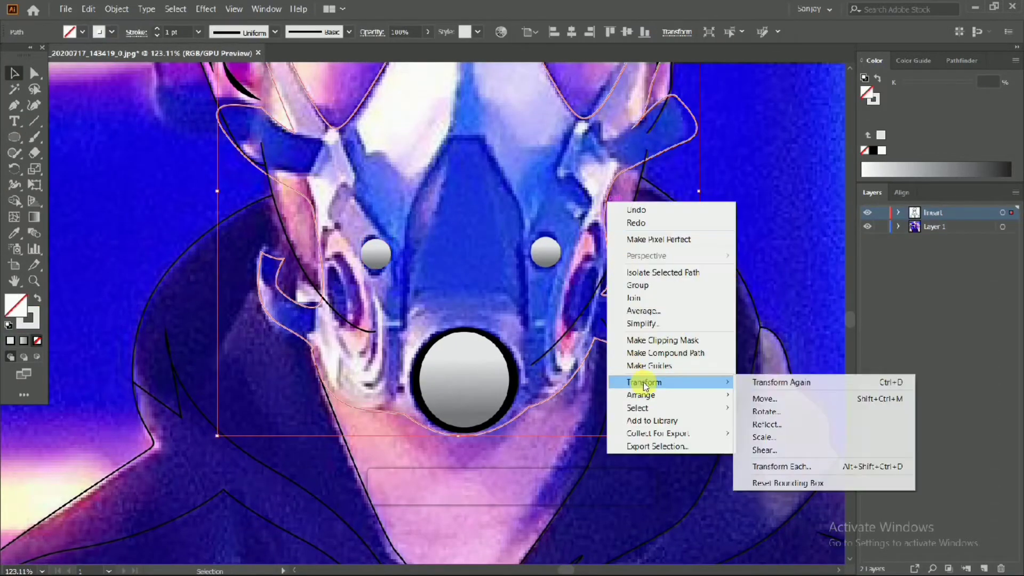
pyautogui.click(872, 224)
pyautogui.rightClick(599, 281)
pyautogui.moveTo(646, 467)
pyautogui.click(758, 506)
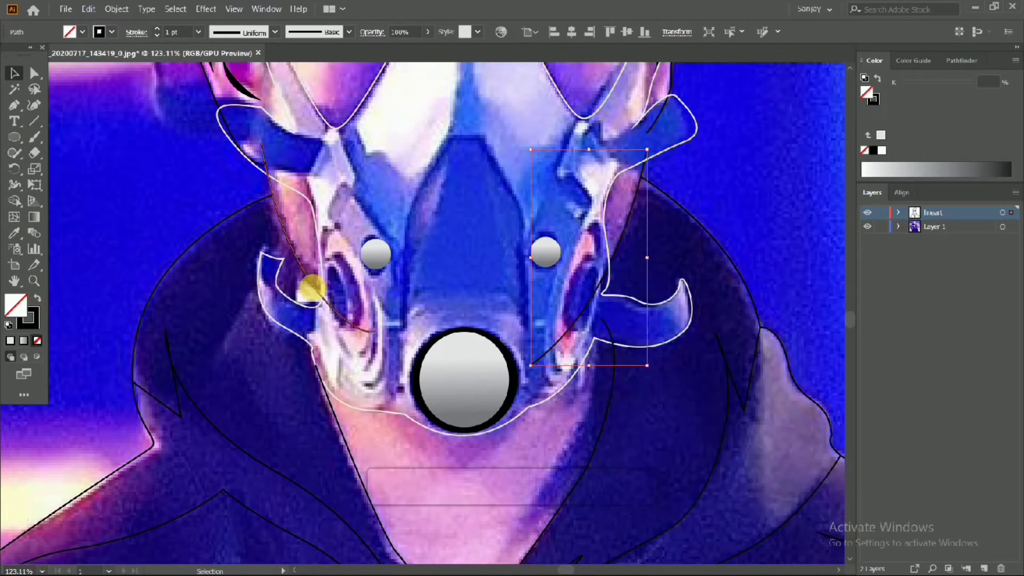
pyautogui.rightClick(297, 286)
pyautogui.moveTo(346, 480)
pyautogui.click(460, 519)
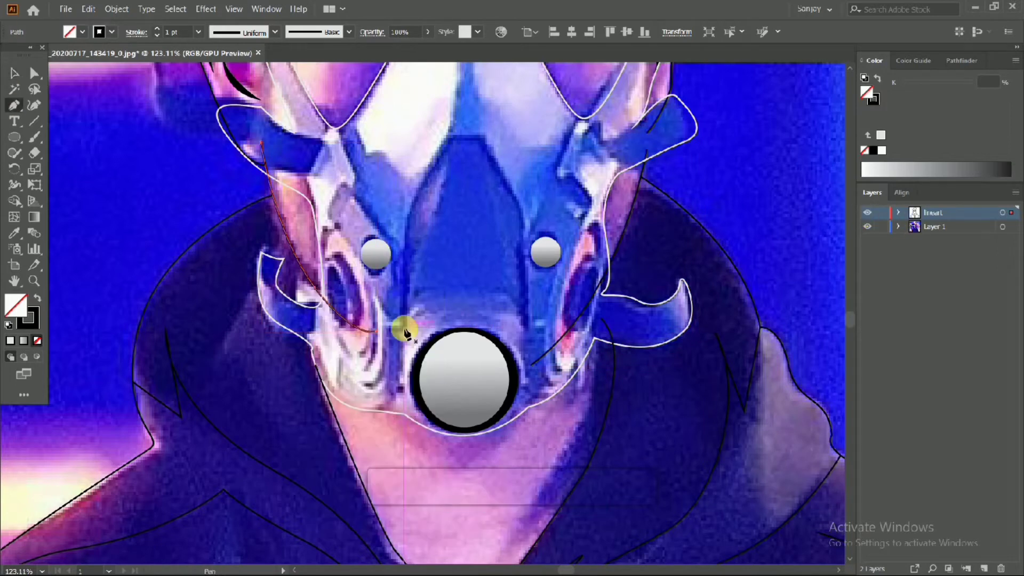
# Step: Trace the mask's raised central panel and the large oval filter on its left side with the Pen tool
pyautogui.moveTo(444, 139); pyautogui.dragTo(486, 140)
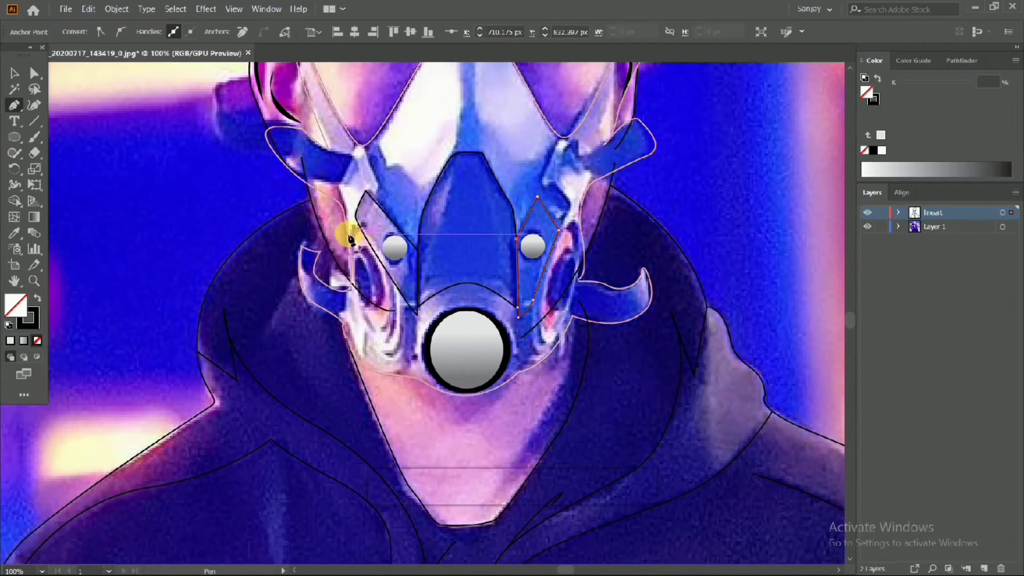
pyautogui.click(374, 345)
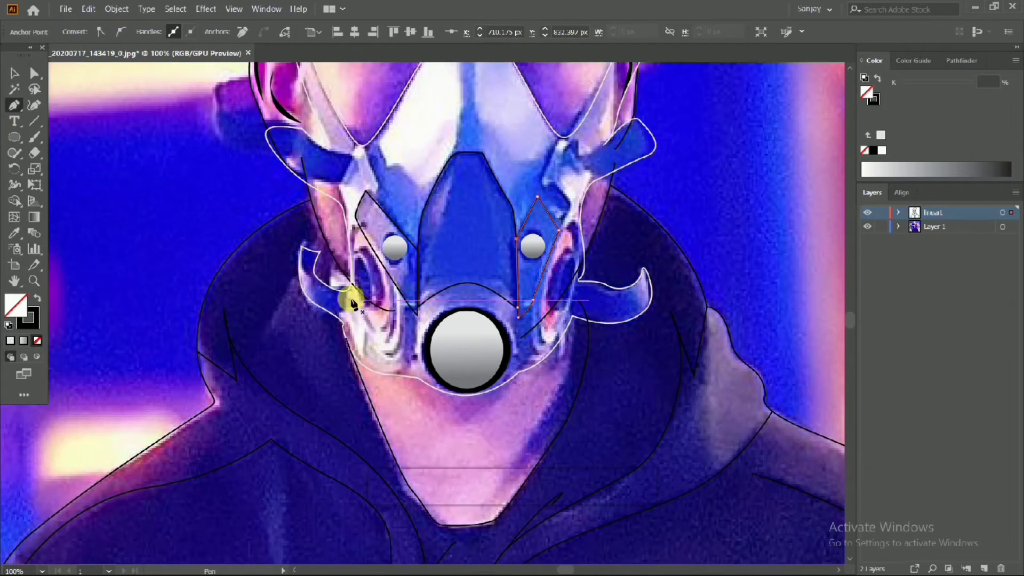
pyautogui.click(415, 287)
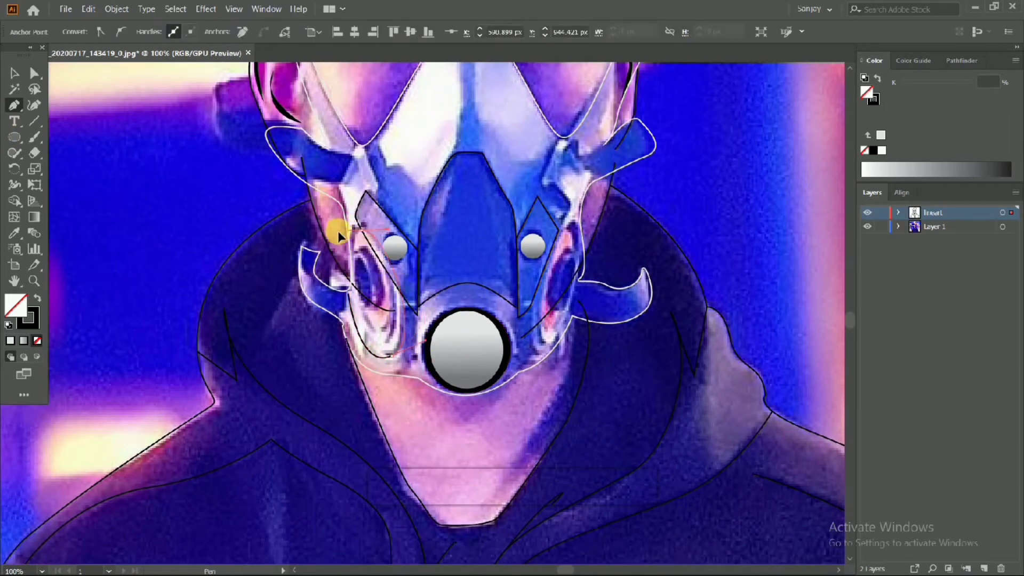
pyautogui.click(363, 236)
# Step: Trace the large oval filter on the right side of the mask as a closed outline
pyautogui.scroll(-1, 348, 259)
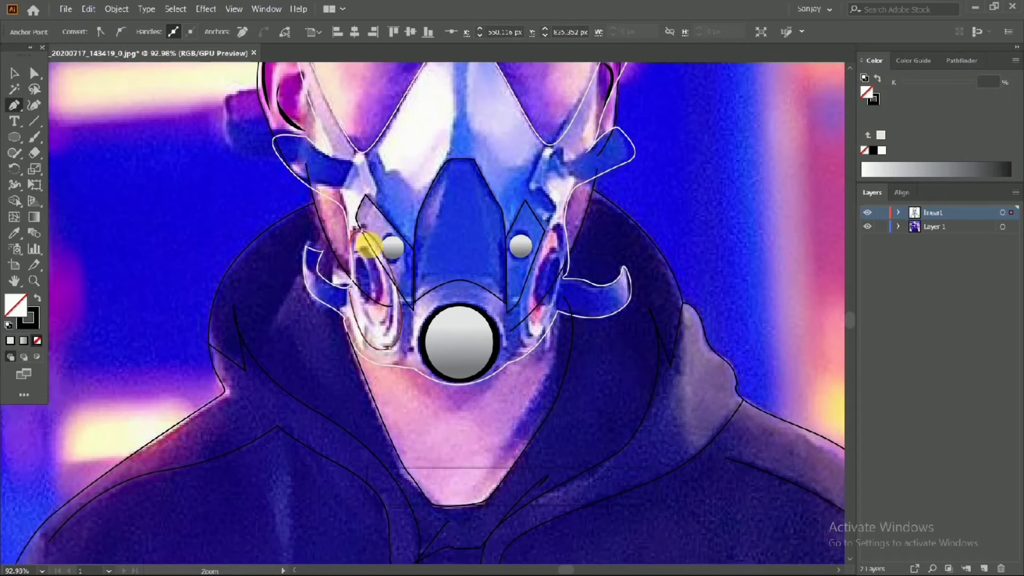
pyautogui.scroll(4, 344, 264)
pyautogui.scroll(-2, 500, 312)
pyautogui.moveTo(501, 312); pyautogui.dragTo(402, 314)
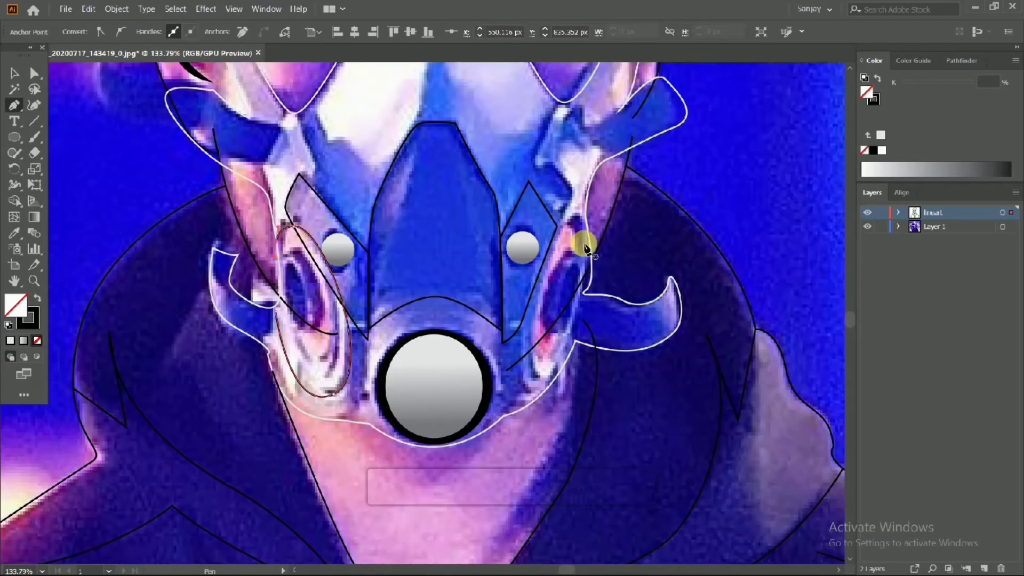
pyautogui.keyDown('ctrl'); pyautogui.click(547, 232); pyautogui.keyUp('ctrl')
pyautogui.moveTo(548, 242); pyautogui.dragTo(547, 245)
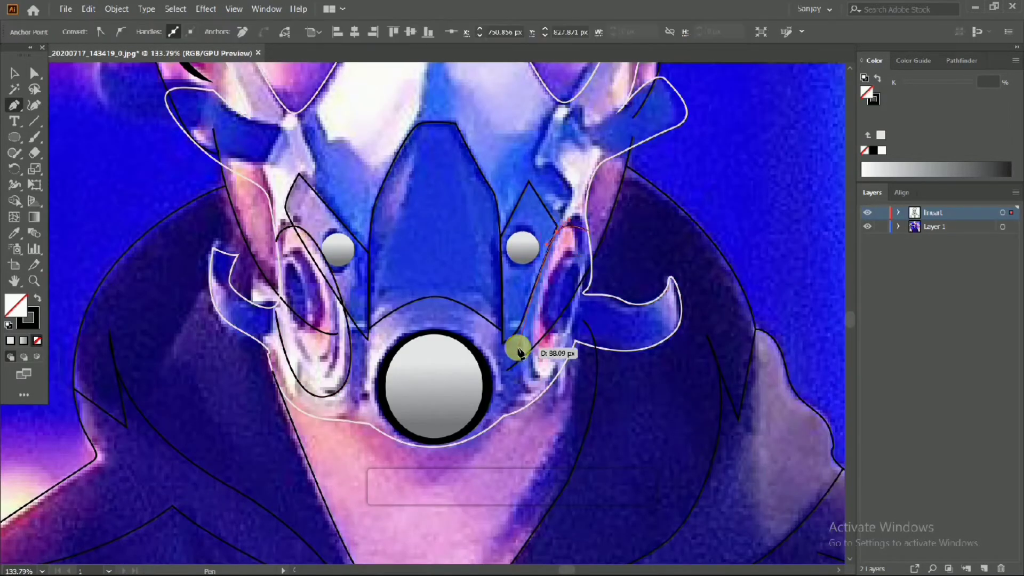
pyautogui.moveTo(554, 386); pyautogui.dragTo(578, 343)
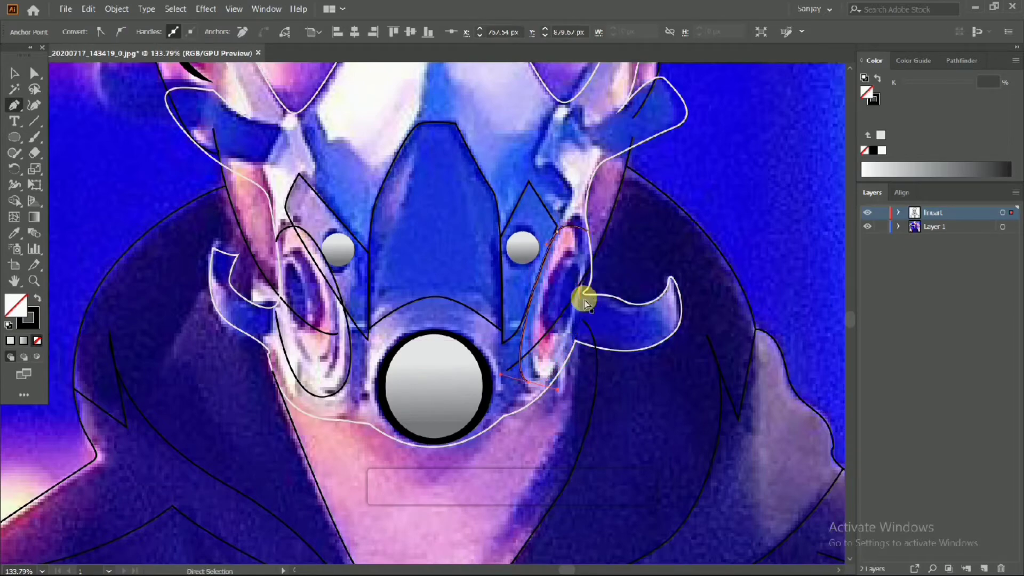
pyautogui.moveTo(594, 285)
pyautogui.mouseDown()
pyautogui.moveTo(586, 290)
pyautogui.moveTo(585, 248)
pyautogui.mouseUp()
# Step: Draw a small inner oval inside both the right and left filter outlines of the mask
pyautogui.scroll(-1, 585, 290)
pyautogui.moveTo(558, 325); pyautogui.dragTo(541, 319)
pyautogui.click(559, 269)
pyautogui.scroll(-3, 555, 267)
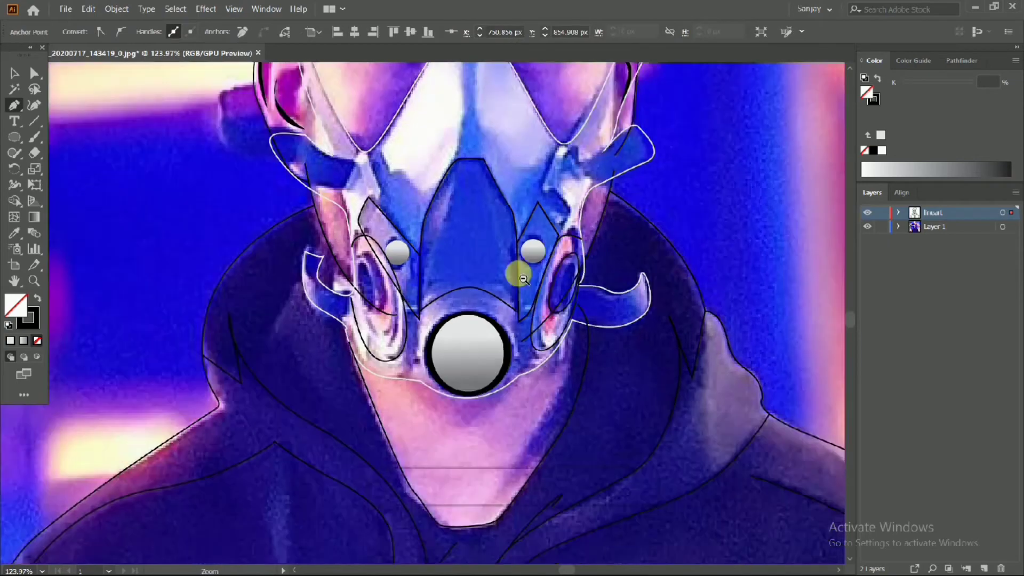
pyautogui.scroll(1, 523, 271)
pyautogui.click(345, 263)
pyautogui.moveTo(368, 305); pyautogui.dragTo(368, 336)
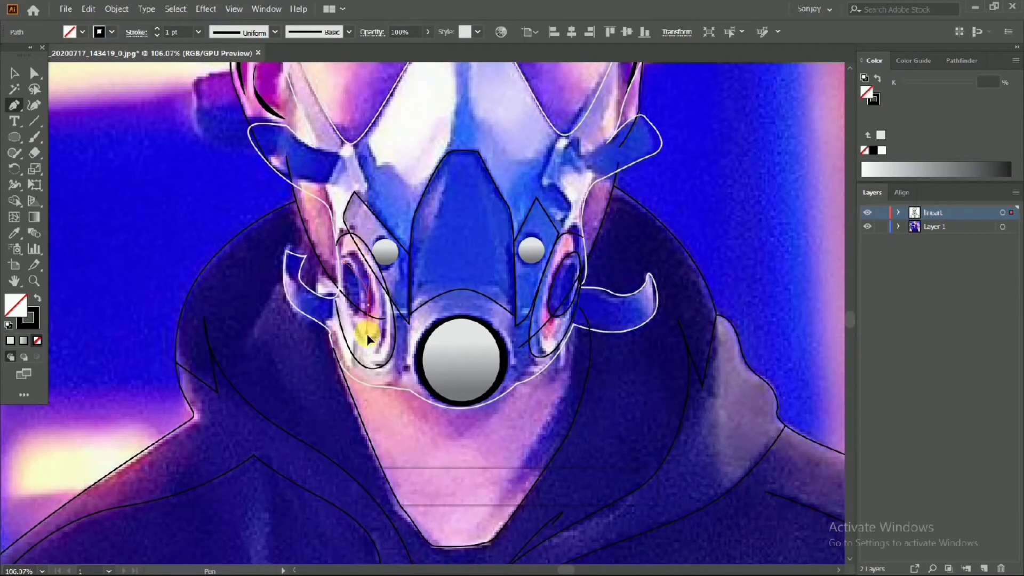
pyautogui.click(344, 265)
# Step: Fill the main mask outline, including its straps, with a light grey and no stroke
pyautogui.scroll(1, 350, 256)
pyautogui.scroll(-3, 359, 293)
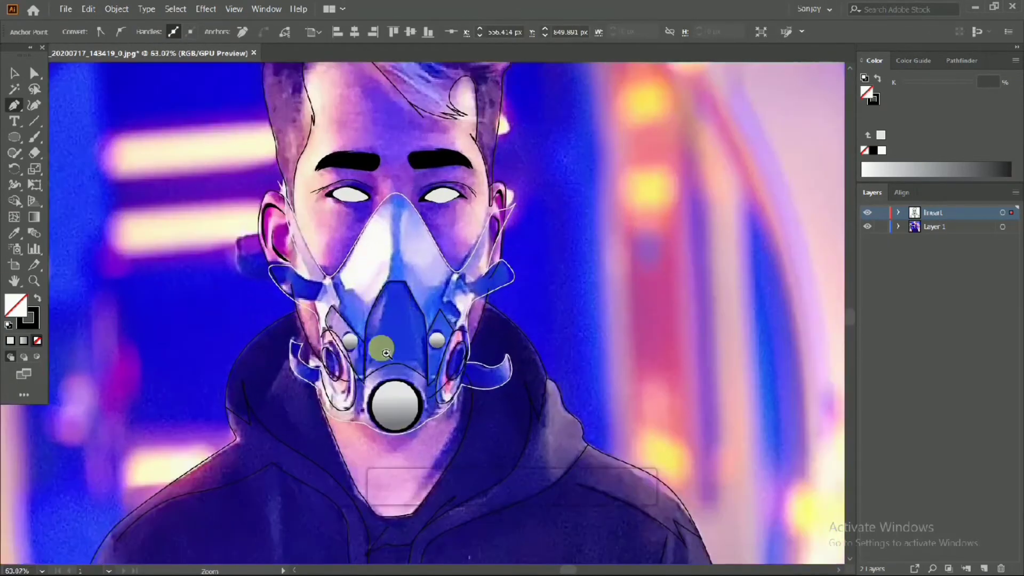
pyautogui.moveTo(380, 343); pyautogui.dragTo(271, 249)
pyautogui.click(361, 134)
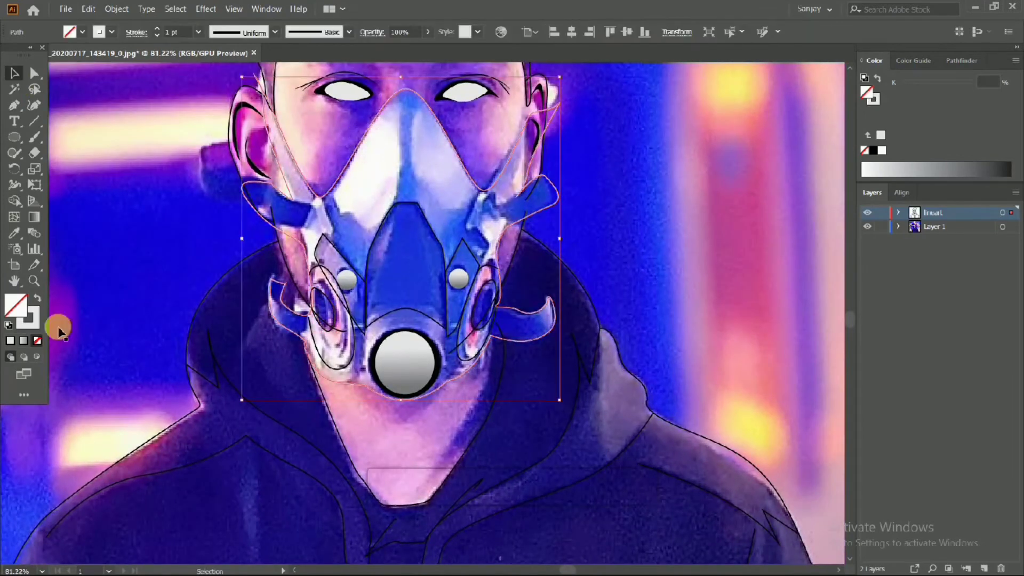
pyautogui.click(37, 298)
pyautogui.doubleClick(16, 306)
pyautogui.moveTo(361, 242); pyautogui.dragTo(331, 242)
pyautogui.click(652, 211)
pyautogui.doubleClick(13, 308)
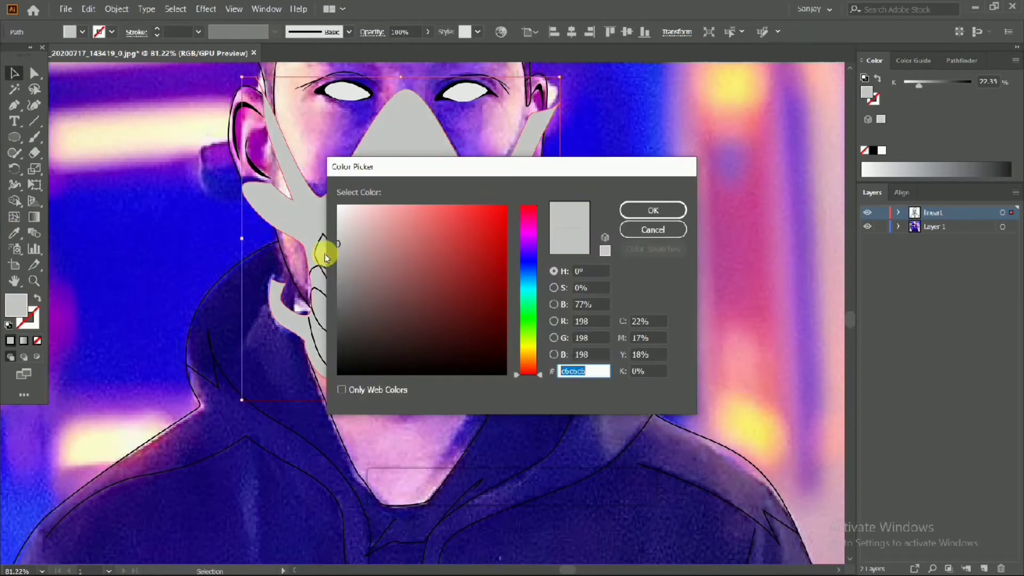
pyautogui.click(340, 229)
pyautogui.click(652, 210)
# Step: Apply a vertical linear gradient to the mask body, light grey in the upper part and darker grey at the chin
pyautogui.click(34, 219)
pyautogui.moveTo(399, 178); pyautogui.dragTo(400, 377)
pyautogui.scroll(-3, 419, 268)
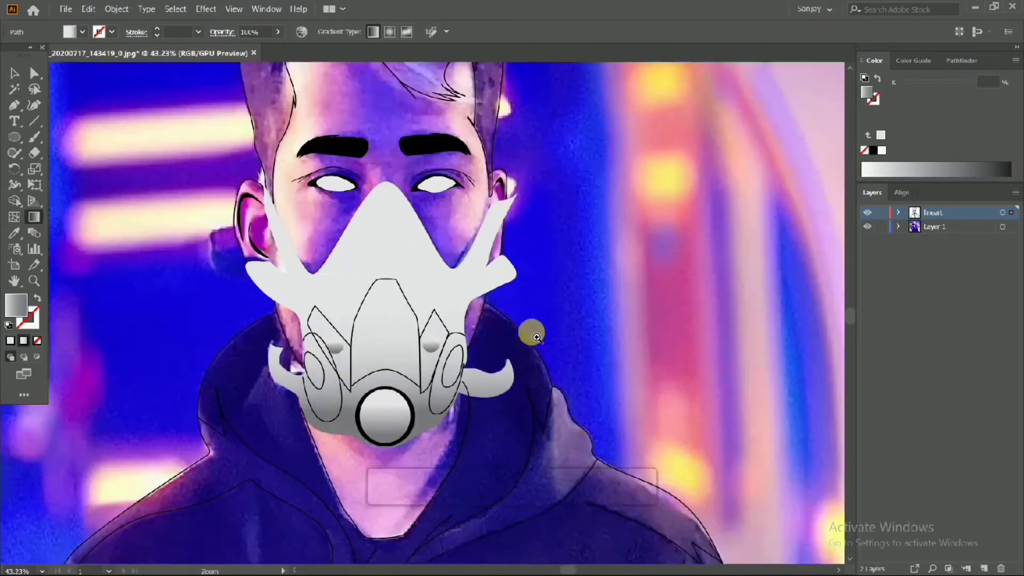
pyautogui.moveTo(537, 337); pyautogui.dragTo(564, 337)
# Step: Give both diamond-shaped side panels of the mask a dark blue 363c70 fill and no stroke
pyautogui.press('v')
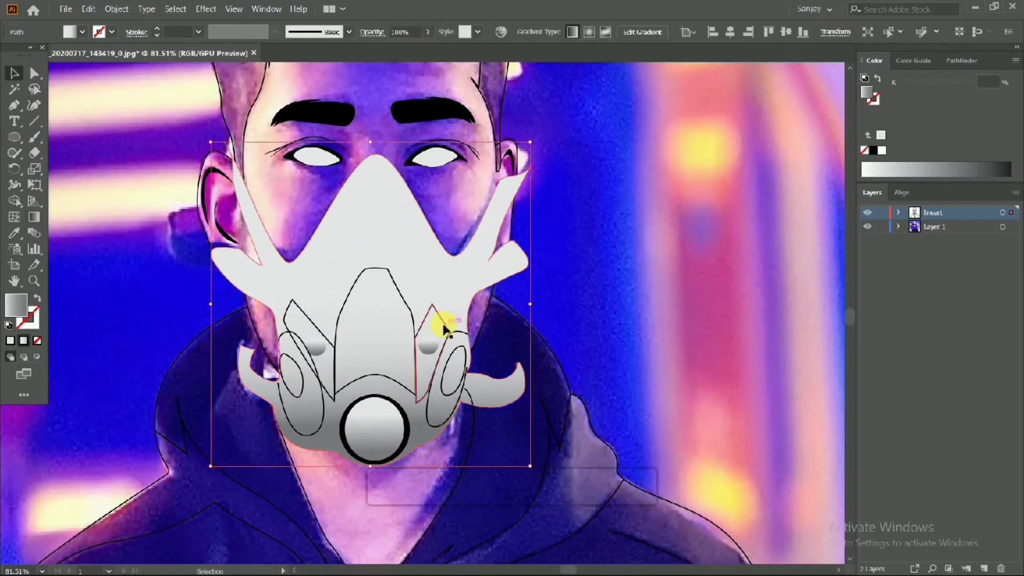
pyautogui.click(443, 324)
pyautogui.keyDown('shift'); pyautogui.click(305, 316); pyautogui.keyUp('shift')
pyautogui.click(37, 297)
pyautogui.doubleClick(17, 302)
pyautogui.click(423, 297)
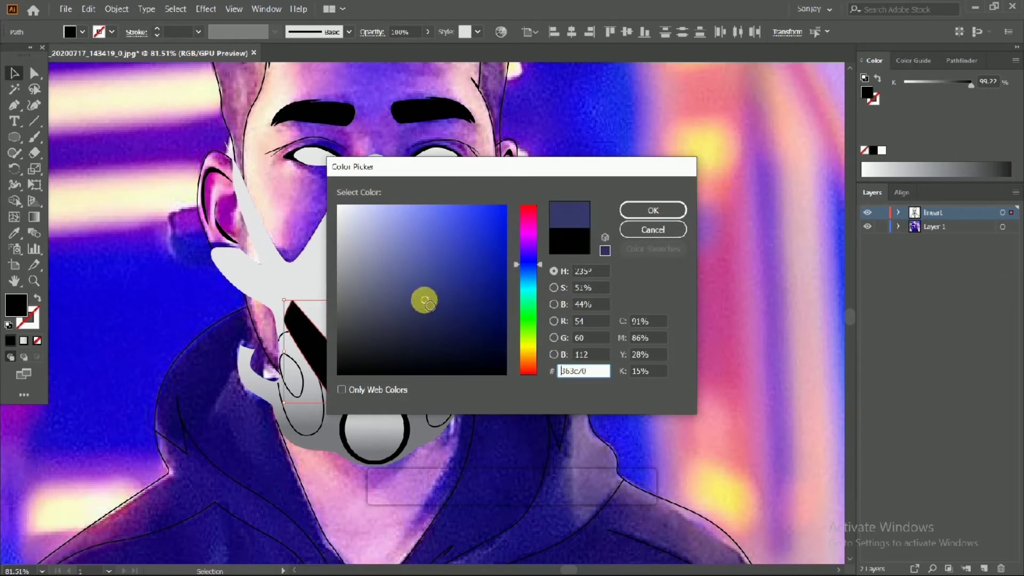
pyautogui.press('Return')
# Step: Apply a linear gradient to the left diamond panel and set its lower stop to dark blue, HSB 240, 70, 43.14
pyautogui.press('g')
pyautogui.click(312, 335)
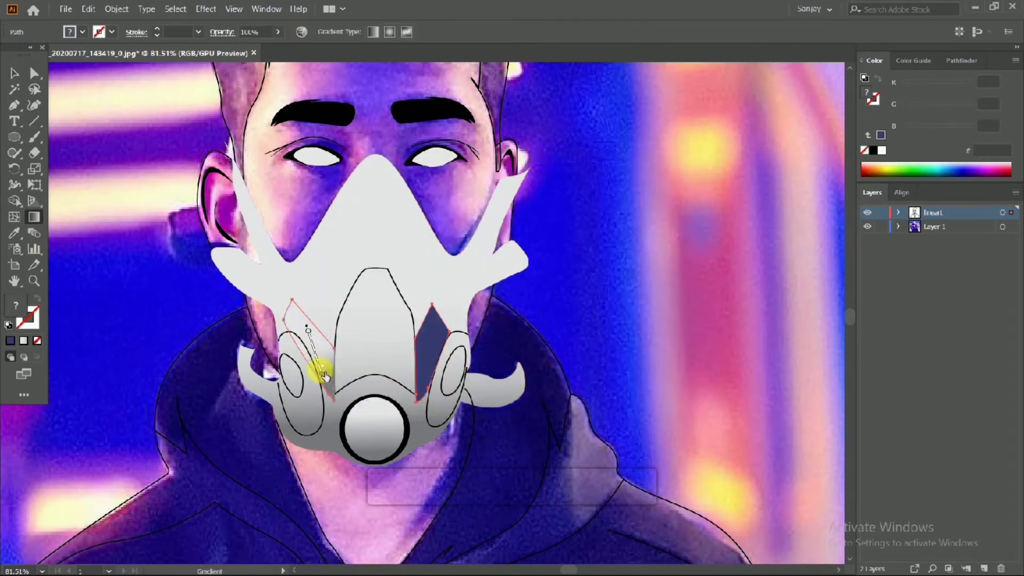
pyautogui.doubleClick(323, 374)
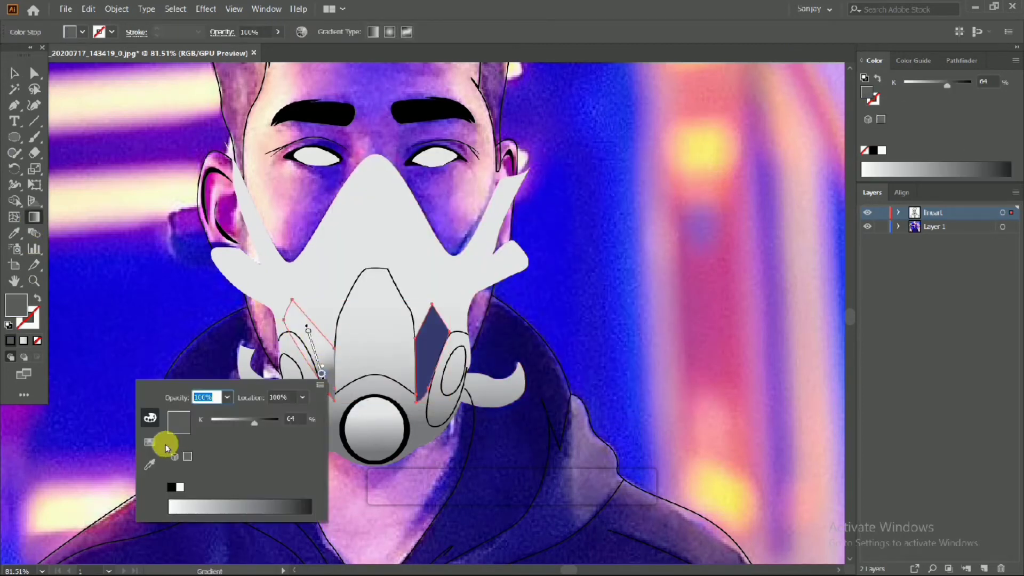
pyautogui.doubleClick(322, 373)
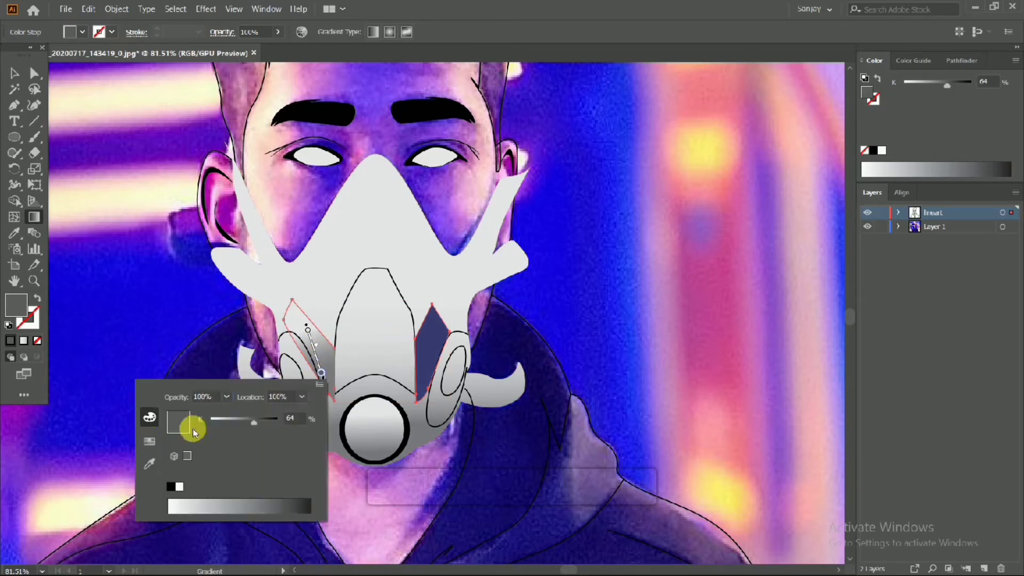
pyautogui.click(319, 385)
pyautogui.click(327, 395)
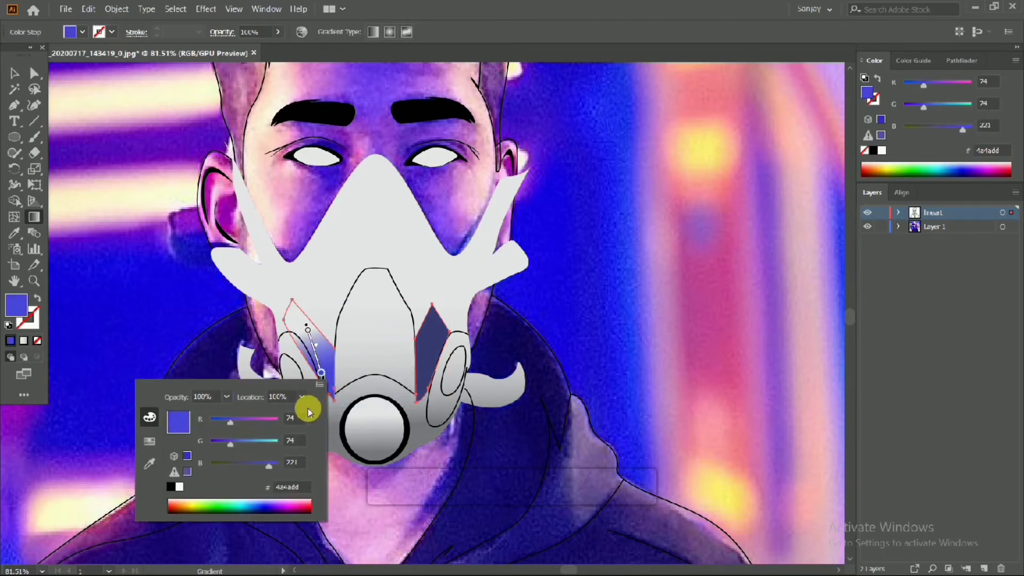
pyautogui.moveTo(251, 457); pyautogui.dragTo(269, 468)
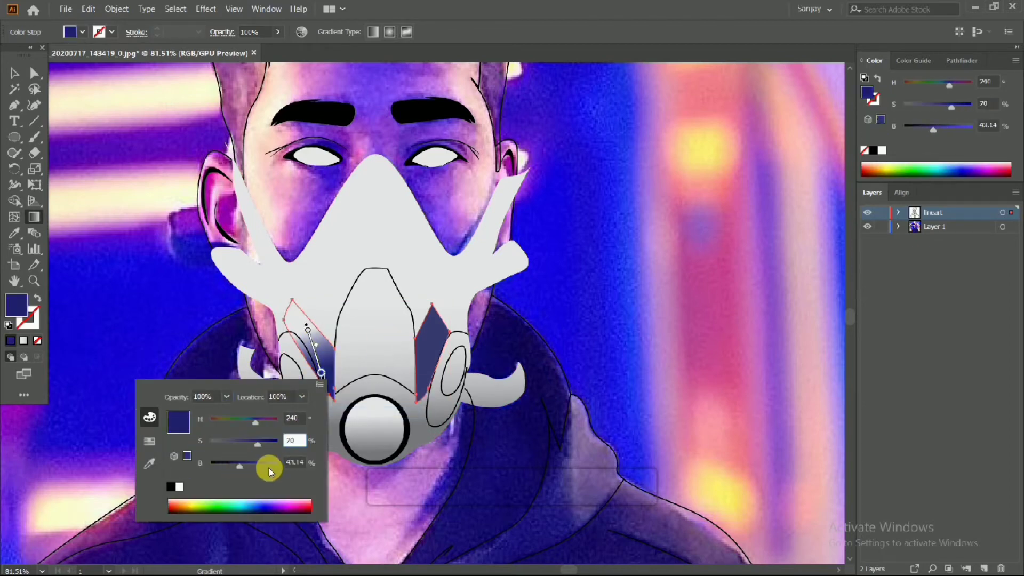
# Step: Copy the left diamond panel's gradient to the right diamond panel with the Eyedropper
pyautogui.click(423, 348)
pyautogui.click(429, 348)
pyautogui.press('i')
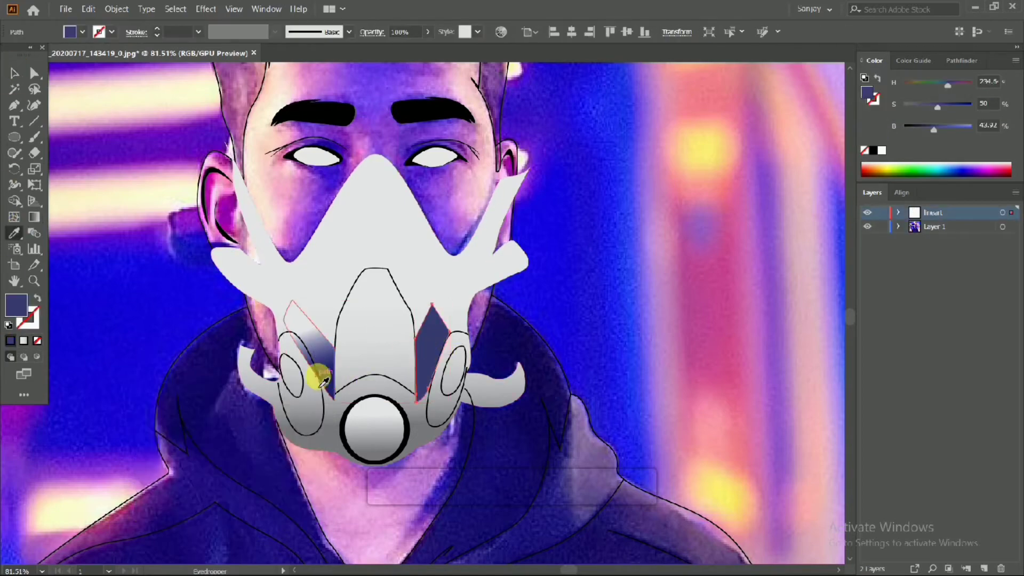
pyautogui.click(320, 373)
pyautogui.press('g')
pyautogui.scroll(-3, 429, 375)
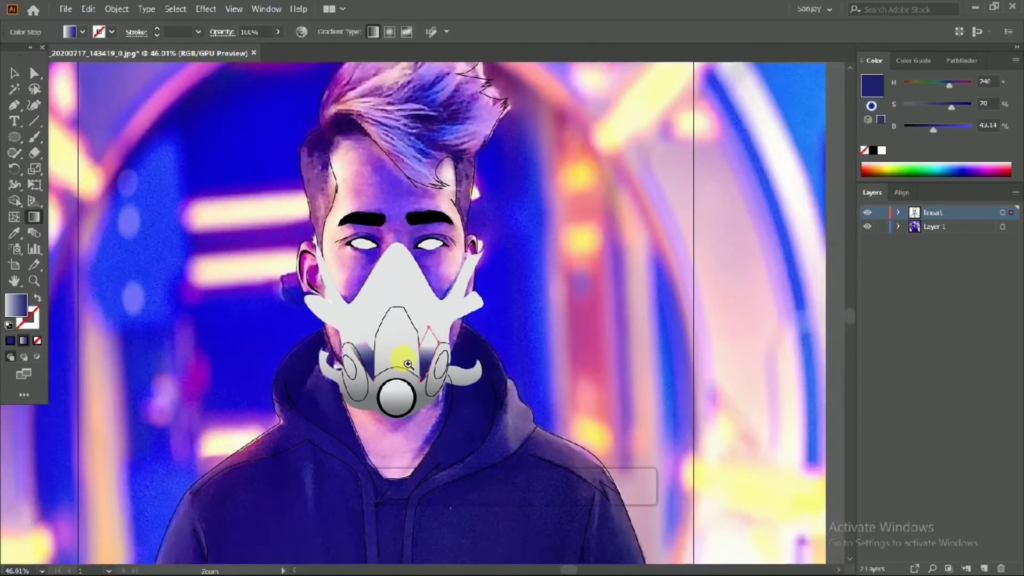
pyautogui.scroll(3, 400, 354)
# Step: Set the upper gradient stop of both diamond panels to a 51% grey
pyautogui.doubleClick(475, 344)
pyautogui.press('Escape')
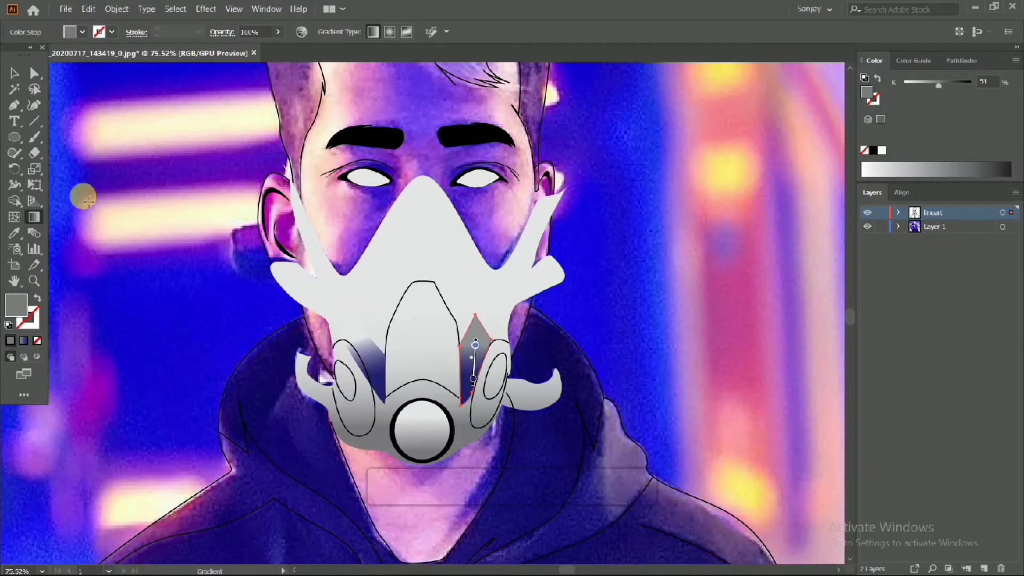
pyautogui.click(365, 356)
pyautogui.doubleClick(360, 340)
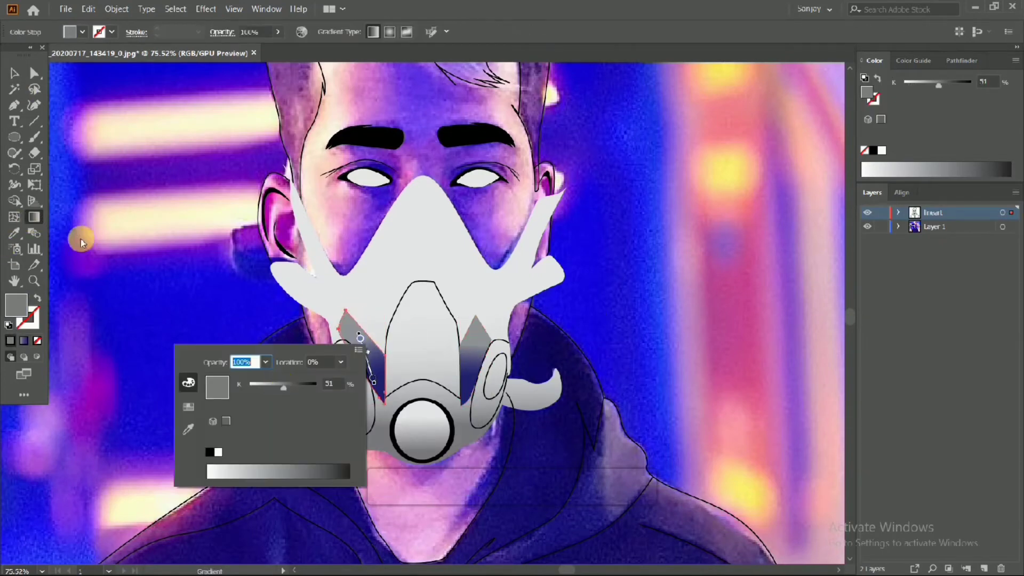
pyautogui.press('Escape')
pyautogui.scroll(-3, 499, 228)
pyautogui.scroll(2, 475, 309)
# Step: Fill the small inner oval of the left filter with dark grey and no stroke, and match the right inner oval to it
pyautogui.click(13, 73)
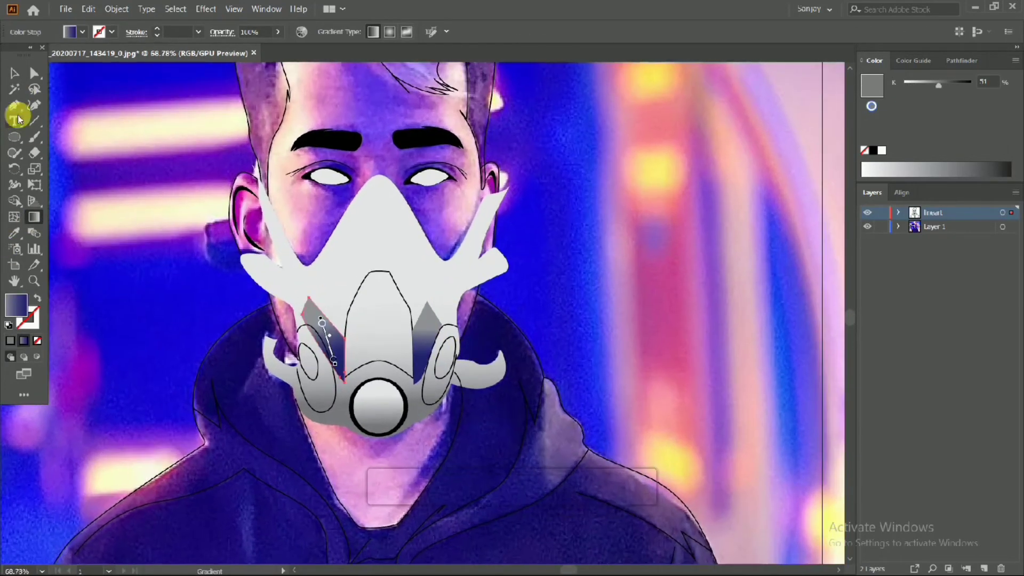
pyautogui.click(309, 362)
pyautogui.click(37, 297)
pyautogui.doubleClick(13, 302)
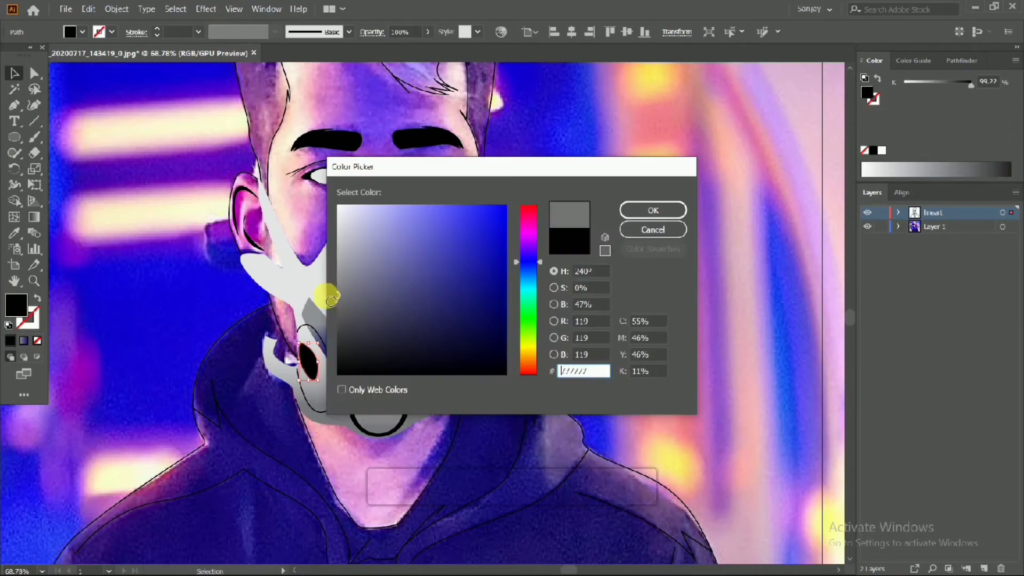
pyautogui.click(629, 214)
pyautogui.press('i')
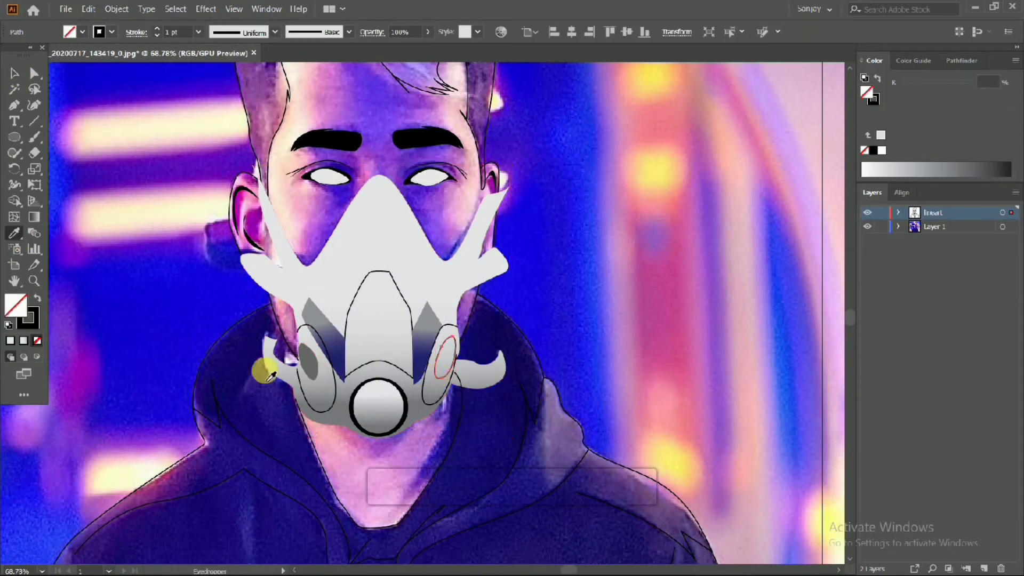
# Step: Hide the photo on Layer 1 to check the artwork on its own
pyautogui.scroll(-5, 328, 341)
pyautogui.scroll(3, 328, 341)
pyautogui.click(867, 227)
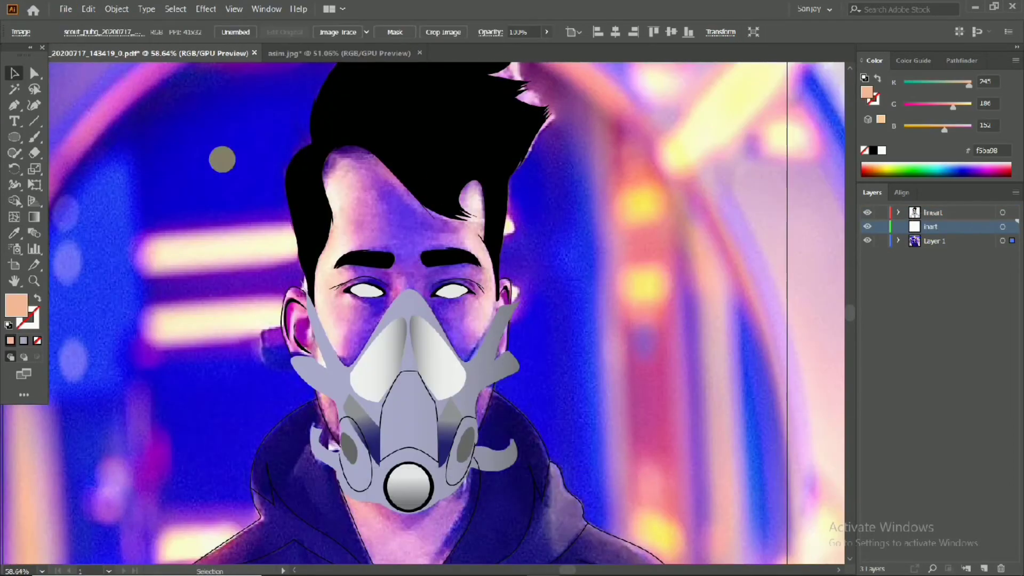
# Step: On the layer below the line art, start a peach f5ba98 skin shape down the right hairline and around the right ear
pyautogui.press('p')
pyautogui.scroll(6, 494, 215)
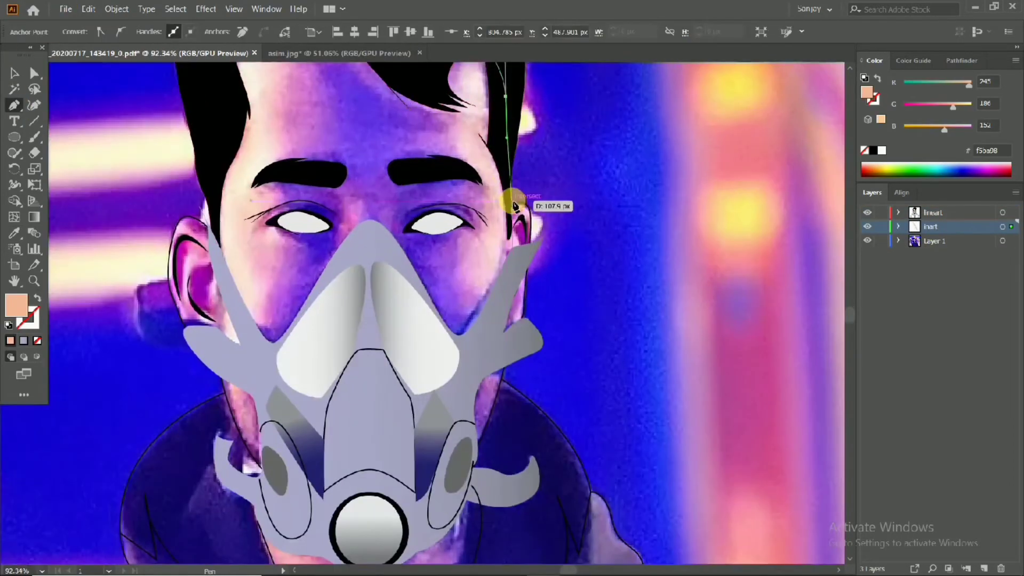
pyautogui.moveTo(516, 201); pyautogui.dragTo(551, 174)
pyautogui.scroll(-3, 554, 192)
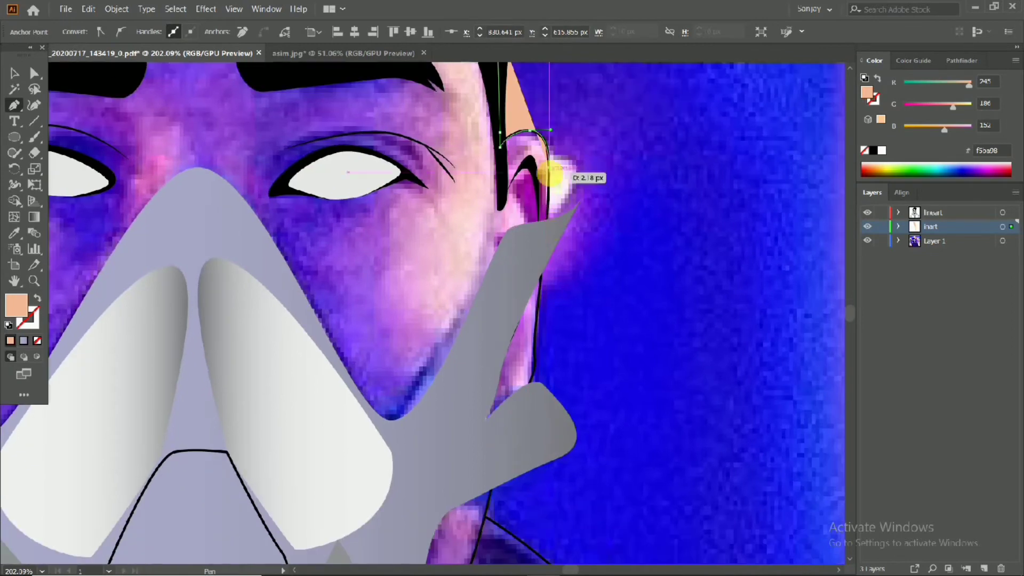
pyautogui.moveTo(541, 259); pyautogui.dragTo(514, 355)
# Step: Continue the skin shape down the right jaw line and behind the mask to the left jaw
pyautogui.scroll(-3, 532, 299)
pyautogui.scroll(-4, 514, 342)
pyautogui.moveTo(520, 310); pyautogui.dragTo(519, 329)
pyautogui.scroll(-5, 512, 331)
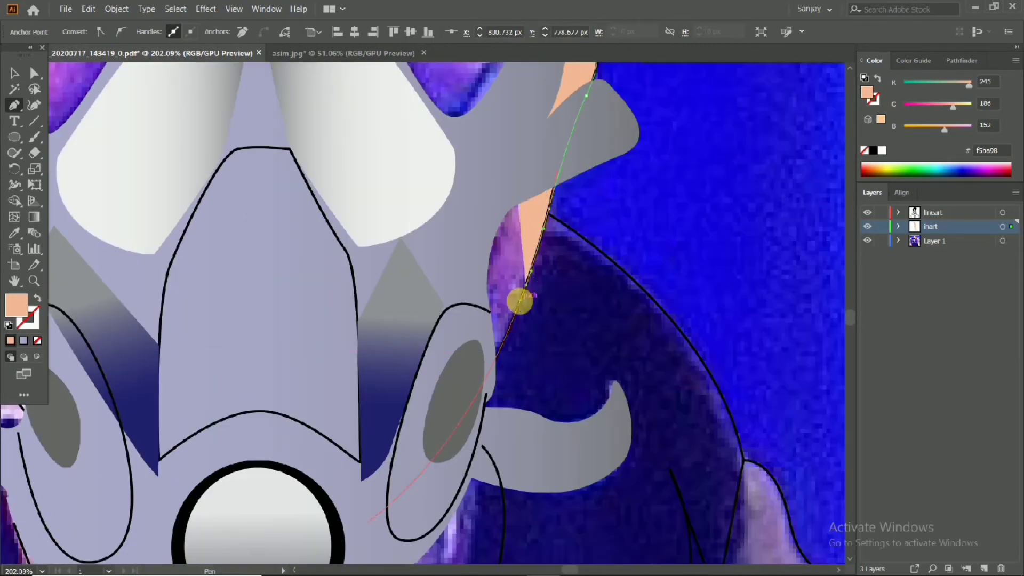
pyautogui.scroll(-5, 486, 382)
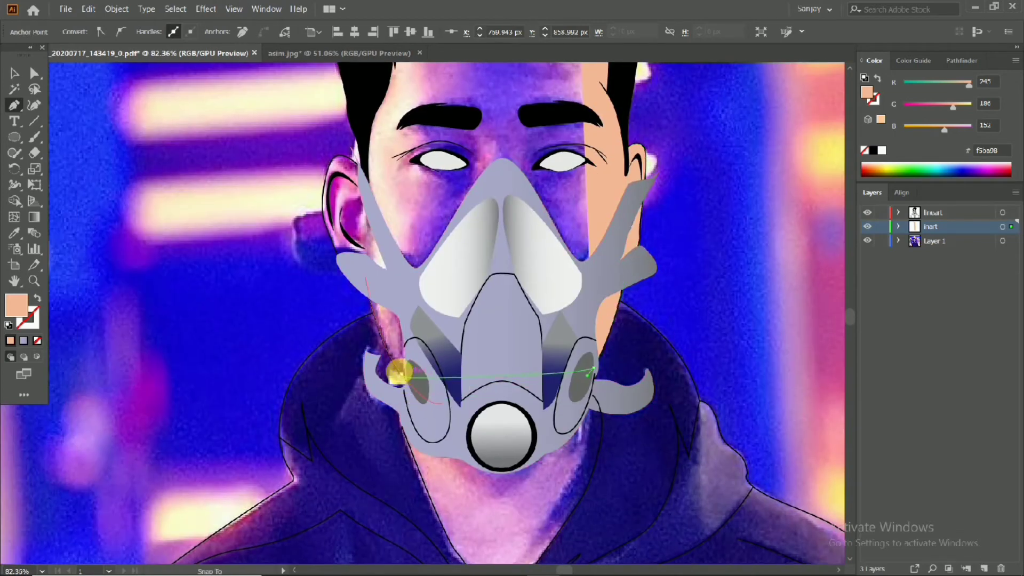
# Step: Continue the peach skin shape up the left jaw line and behind the mask's left strap
pyautogui.scroll(5, 399, 373)
pyautogui.moveTo(531, 469); pyautogui.dragTo(443, 357)
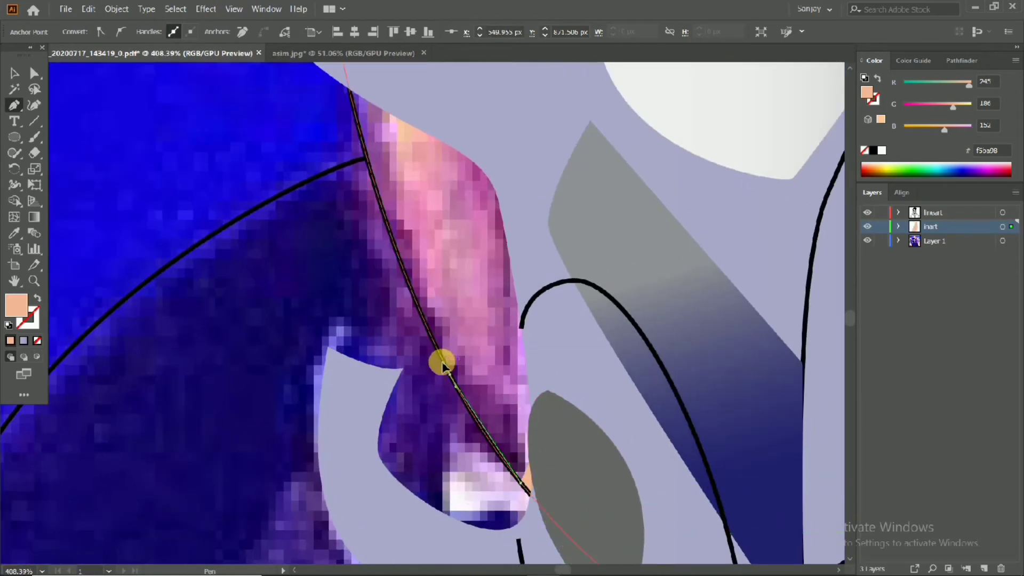
pyautogui.scroll(4, 421, 332)
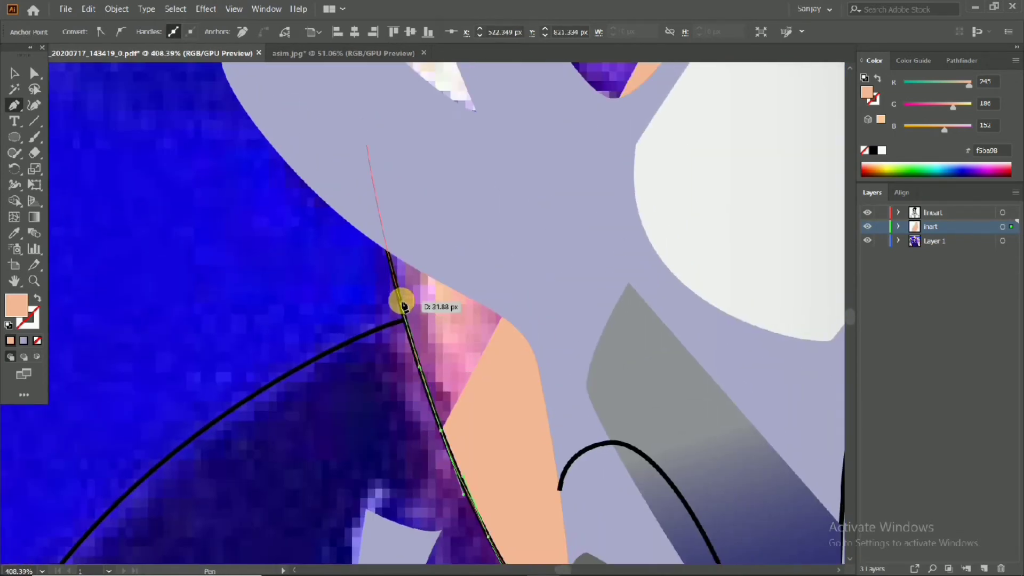
pyautogui.scroll(-3, 373, 160)
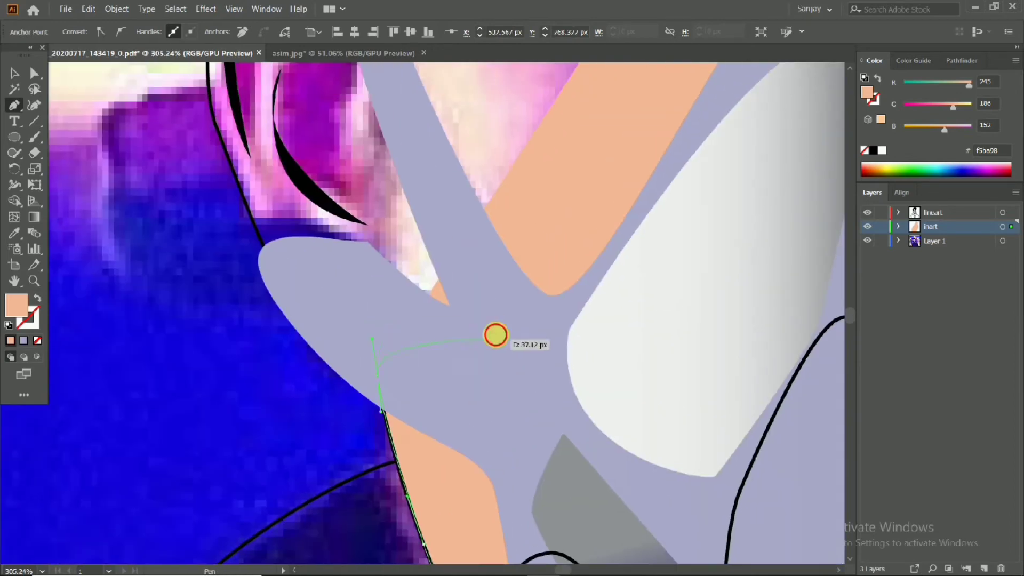
pyautogui.scroll(2, 402, 288)
# Step: Trace the skin shape along the outer edge of the left ear, from the lower strap over the top of the ear
pyautogui.click(391, 265)
pyautogui.click(383, 245)
pyautogui.click(375, 227)
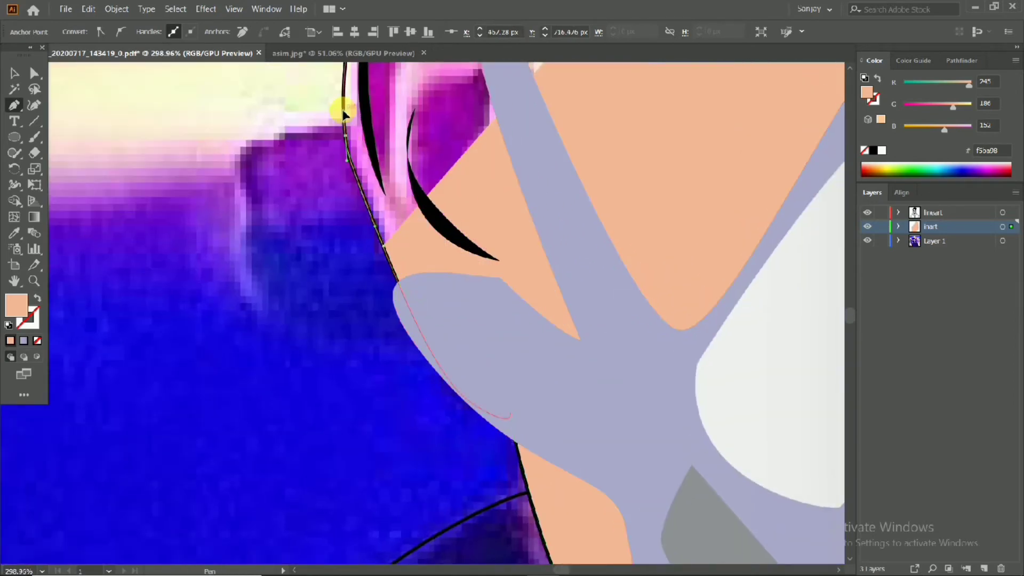
pyautogui.scroll(4, 344, 113)
pyautogui.click(366, 206)
pyautogui.click(404, 105)
pyautogui.click(419, 94)
pyautogui.click(452, 109)
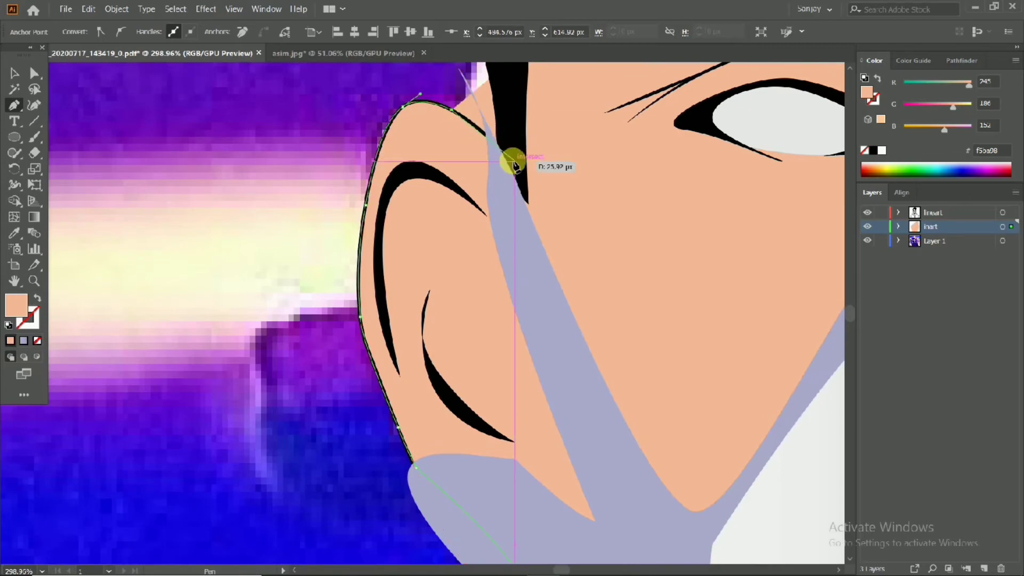
# Step: Take the skin shape up behind the left hair, across beneath the fringe, and close it at the right hairline
pyautogui.click(515, 162)
pyautogui.scroll(-2, 515, 161)
pyautogui.click(478, 188)
pyautogui.scroll(-2, 478, 187)
pyautogui.moveTo(500, 134); pyautogui.dragTo(567, 119)
pyautogui.click(725, 165)
pyautogui.scroll(-3, 625, 244)
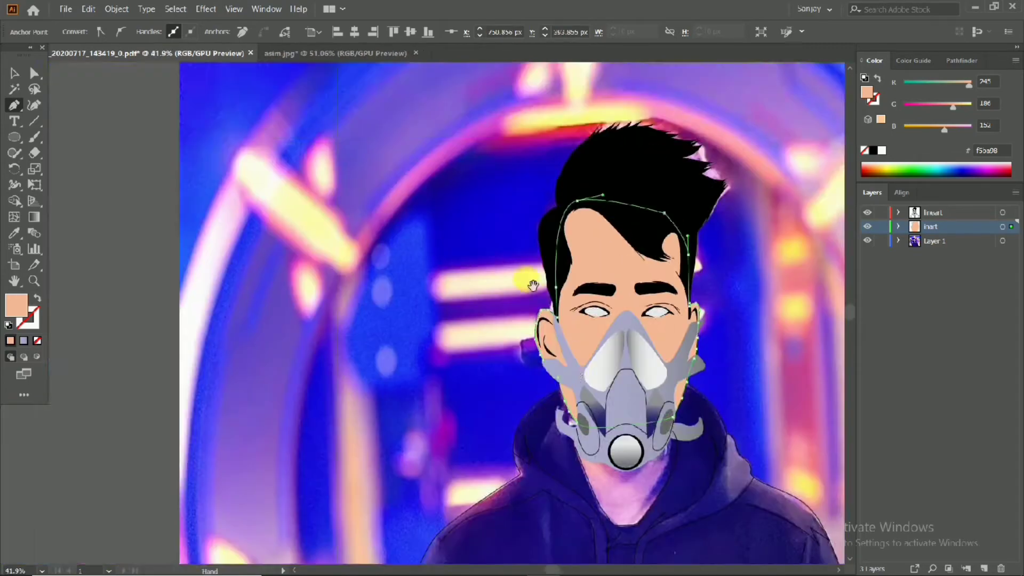
# Step: Start a separate neck skin shape from behind the mask's right side, down the right neckline and across the bottom of the collar opening
pyautogui.scroll(-1, 533, 285)
pyautogui.scroll(3, 581, 320)
pyautogui.click(614, 260)
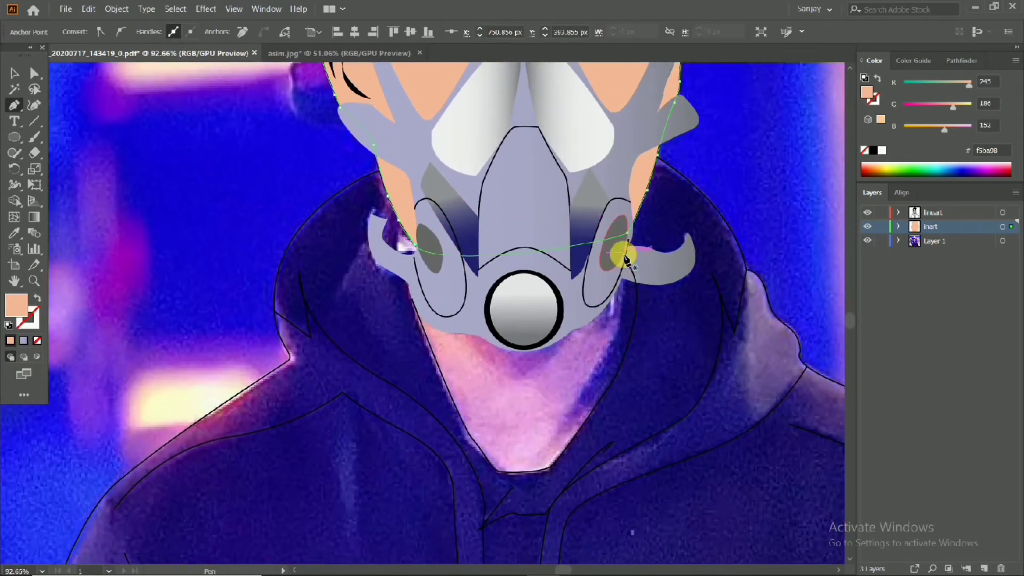
pyautogui.scroll(3, 583, 411)
pyautogui.scroll(2, 661, 464)
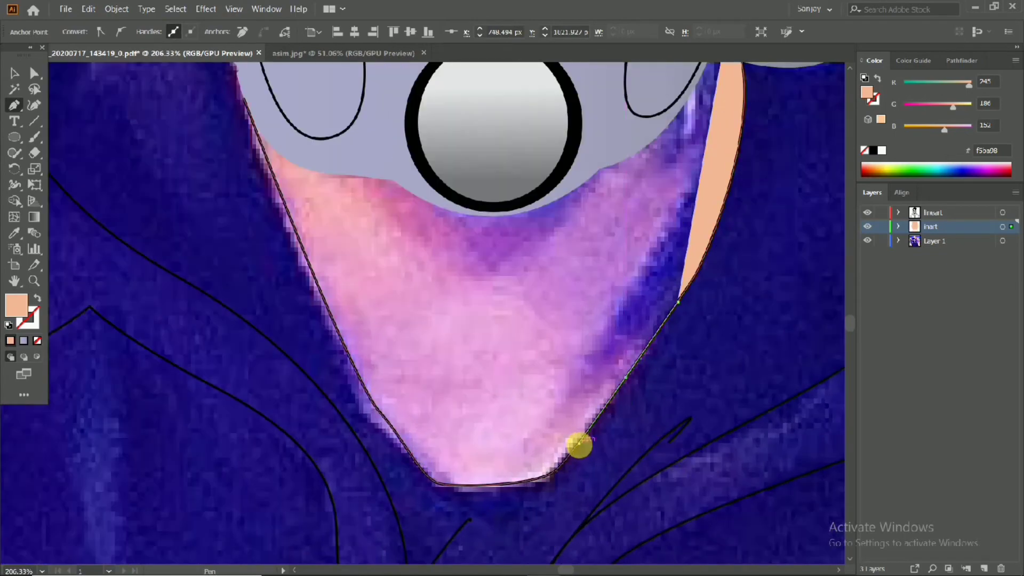
pyautogui.click(576, 446)
pyautogui.scroll(3, 524, 484)
pyautogui.click(440, 461)
pyautogui.click(372, 367)
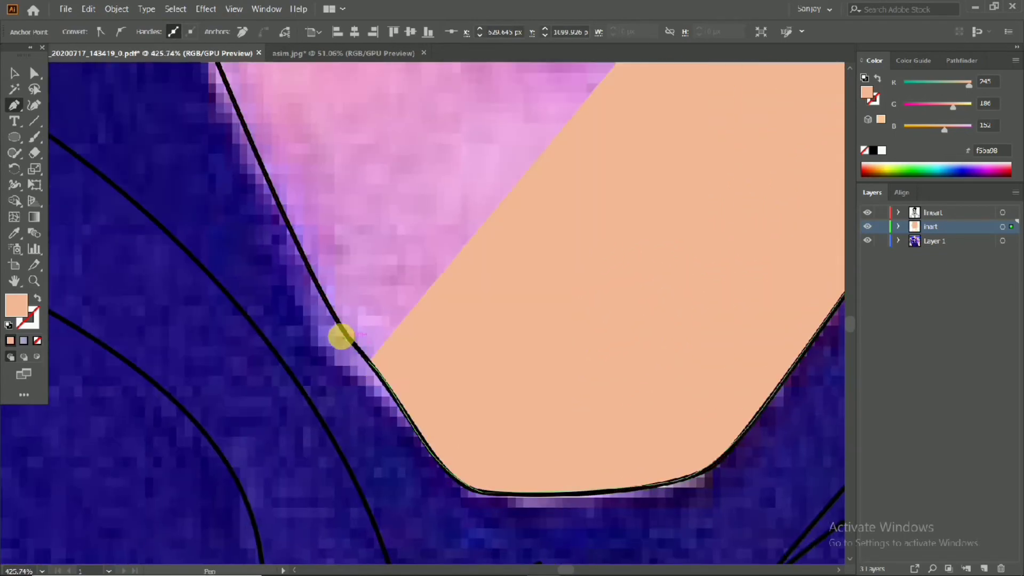
# Step: Continue the neck shape up the left neckline and close it behind the mask
pyautogui.moveTo(340, 336); pyautogui.dragTo(352, 398)
pyautogui.click(332, 353)
pyautogui.moveTo(306, 257); pyautogui.dragTo(385, 432)
pyautogui.click(347, 396)
pyautogui.moveTo(308, 206); pyautogui.dragTo(356, 333)
pyautogui.click(243, 164)
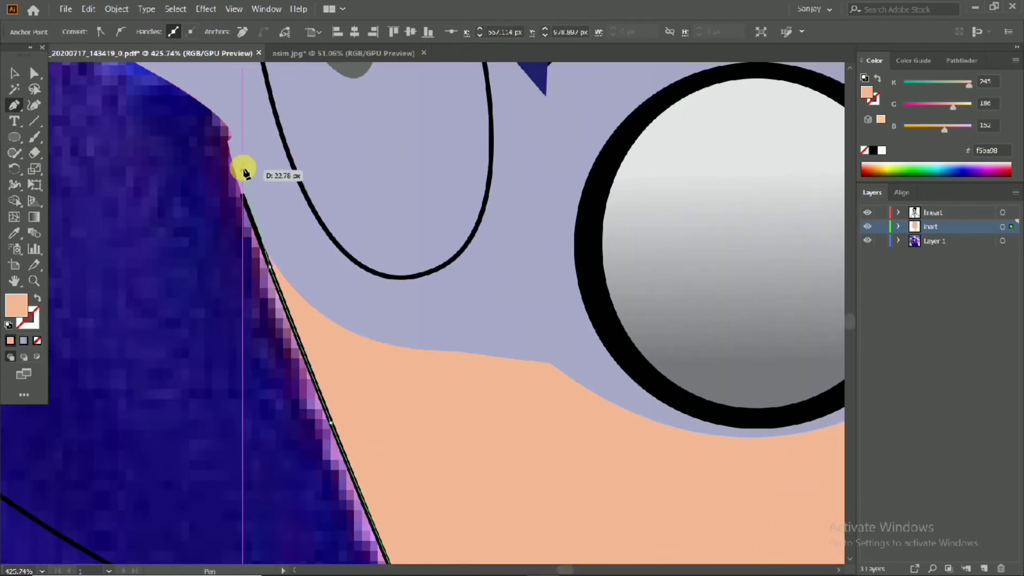
pyautogui.scroll(-8, 453, 290)
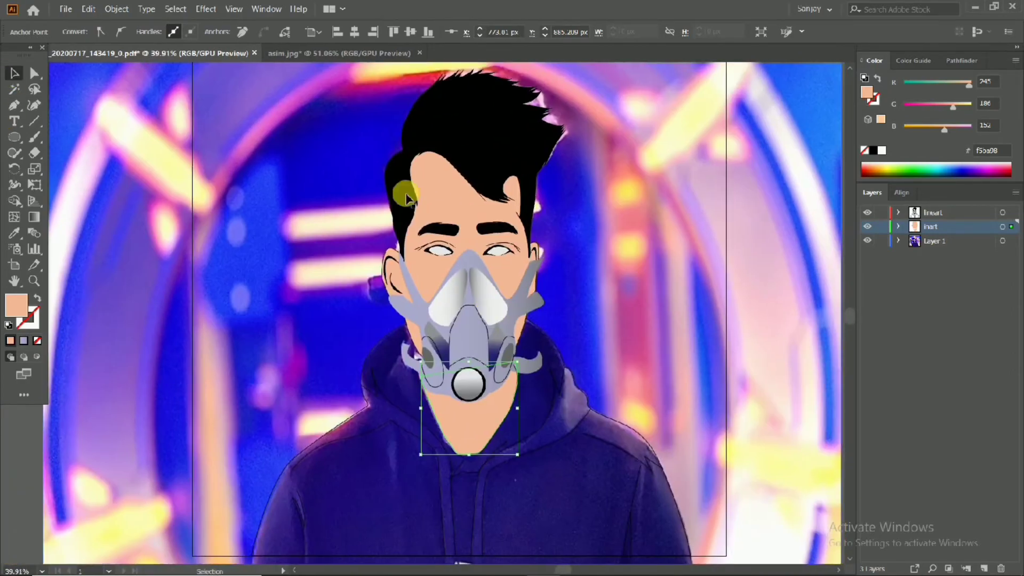
# Step: Recolour the face and neck skin shapes to ffc6a9 and hide the photo on Layer 1
pyautogui.press('v')
pyautogui.doubleClick(16, 305)
pyautogui.press('Escape')
pyautogui.hotkey('ctrl', '-')
pyautogui.hotkey('ctrl', '-')
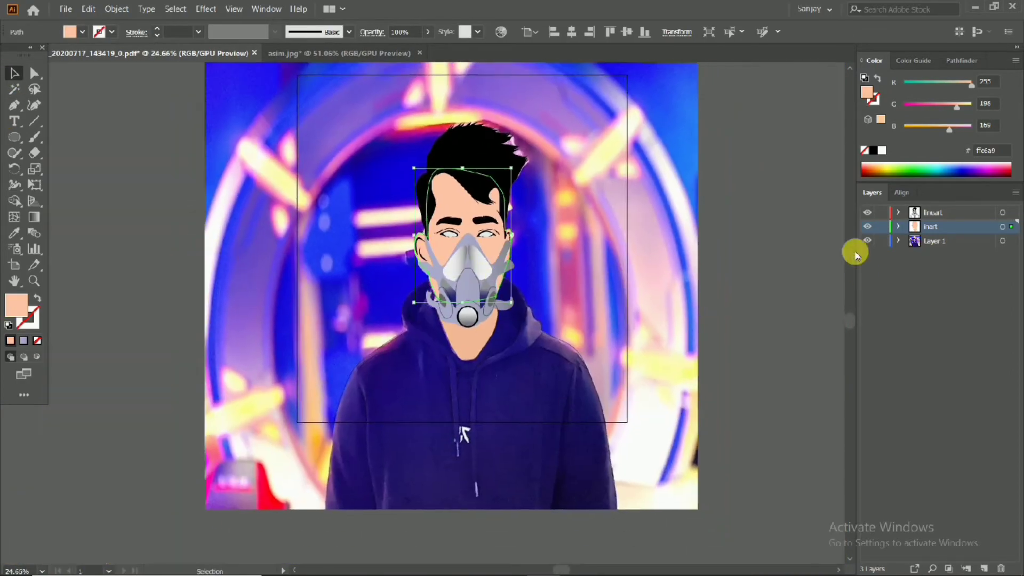
pyautogui.click(868, 241)
pyautogui.scroll(3, 587, 297)
pyautogui.press('i')
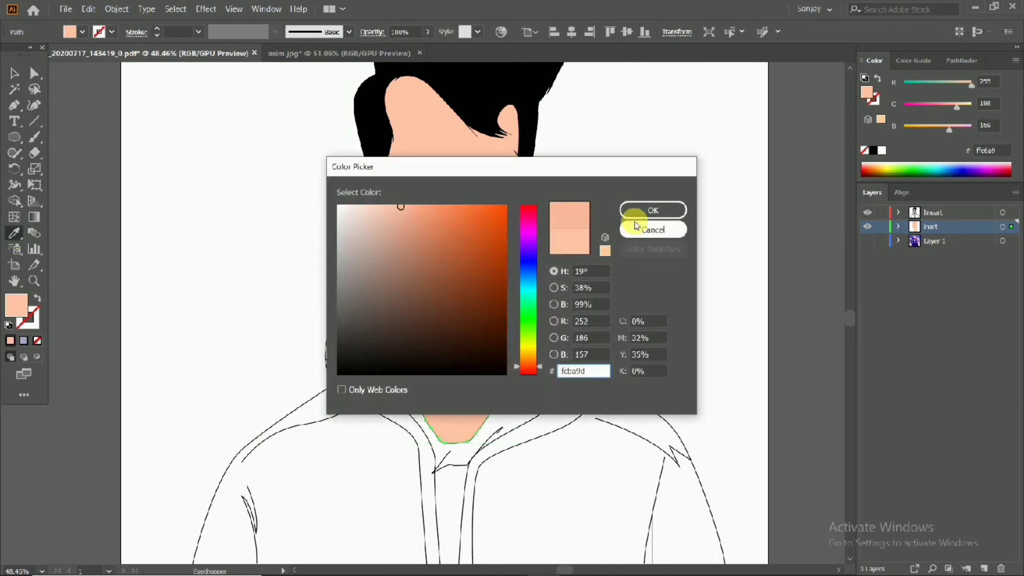
# Step: Try a slightly darker fcba9d fill on the neck shape and undo the change
pyautogui.click(651, 217)
pyautogui.click(690, 313)
pyautogui.click(15, 73)
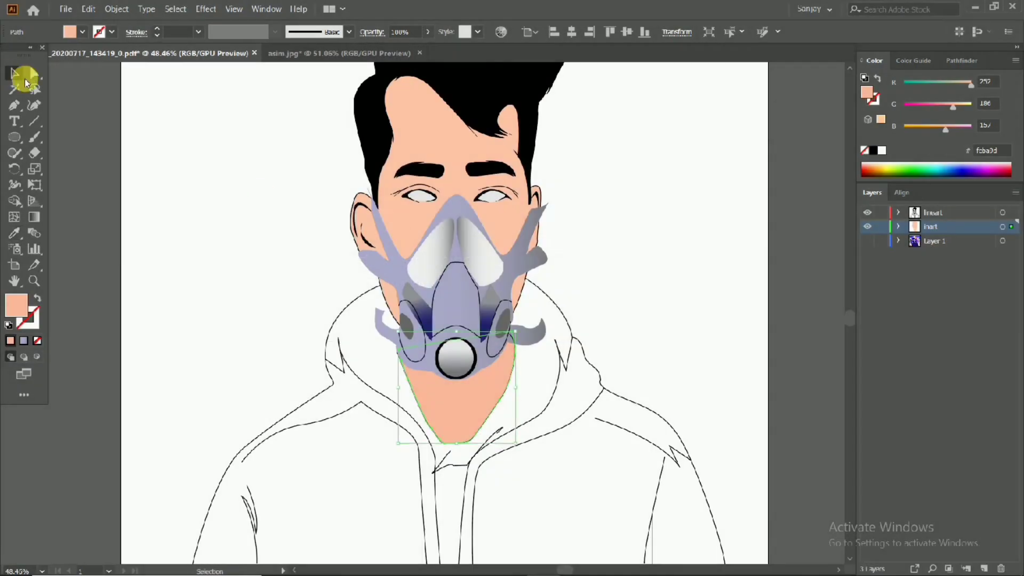
pyautogui.click(483, 412)
pyautogui.hotkey('ctrl', 'z')
pyautogui.hotkey('ctrl', 'z')
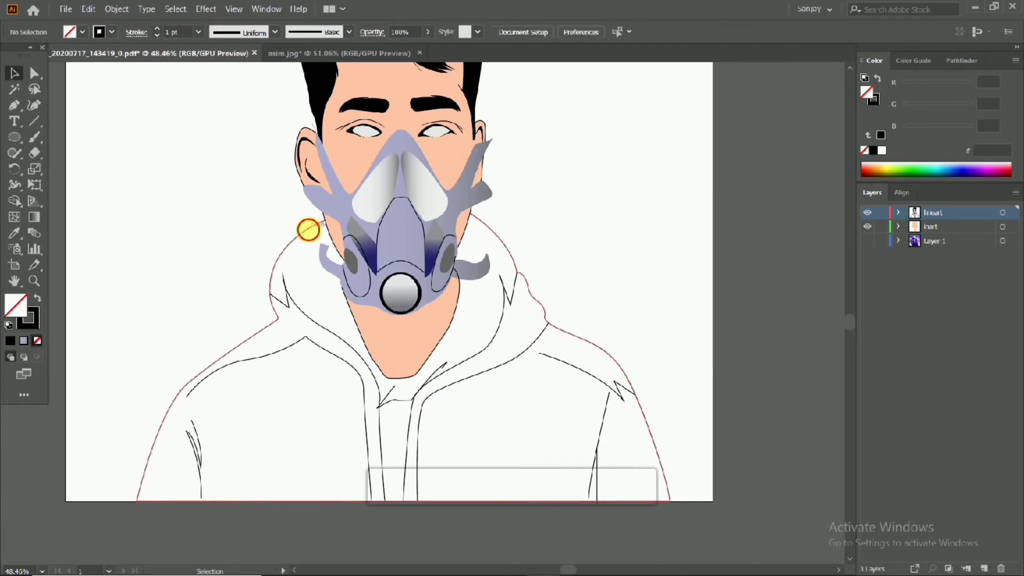
# Step: Try a solid black 020202 fill on the hoodie outline, sent to the back, and restore its unfilled black outline
pyautogui.click(306, 228)
pyautogui.rightClick(401, 336)
pyautogui.moveTo(432, 275)
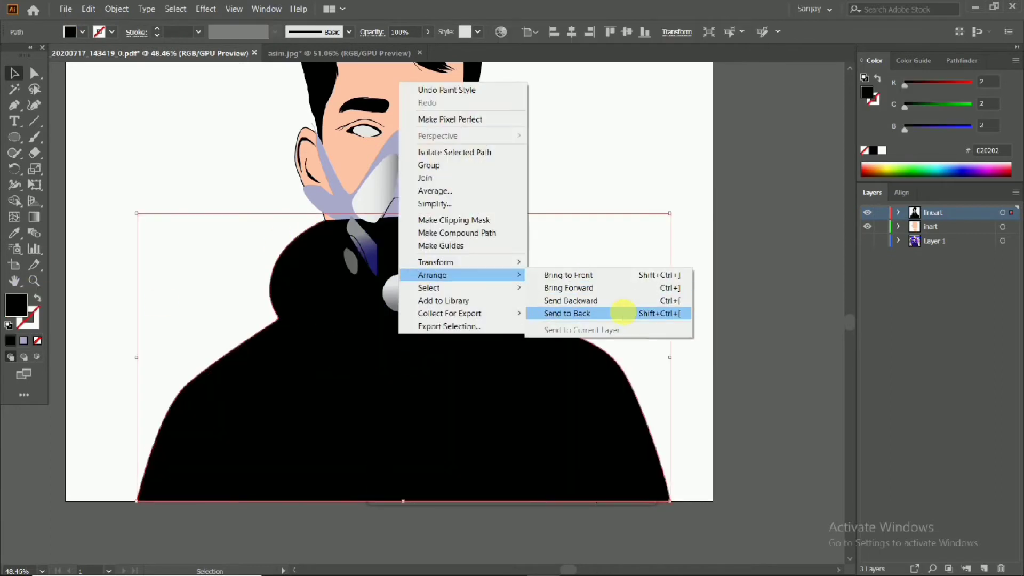
pyautogui.click(621, 313)
pyautogui.scroll(-2, 475, 261)
pyautogui.click(284, 201)
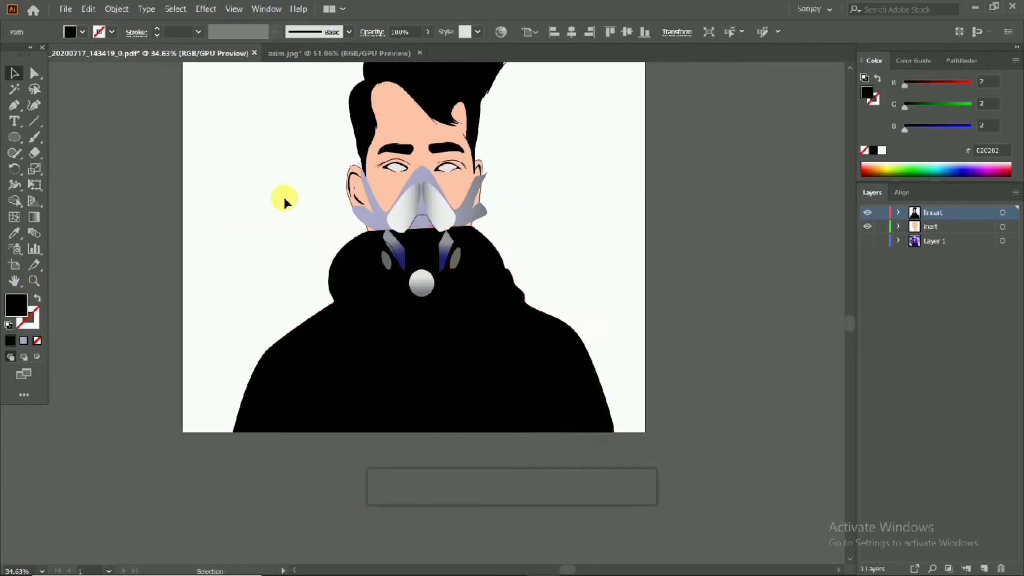
pyautogui.click(334, 267)
pyautogui.hotkey('shift', 'x')
pyautogui.scroll(1, 457, 336)
pyautogui.click(789, 244)
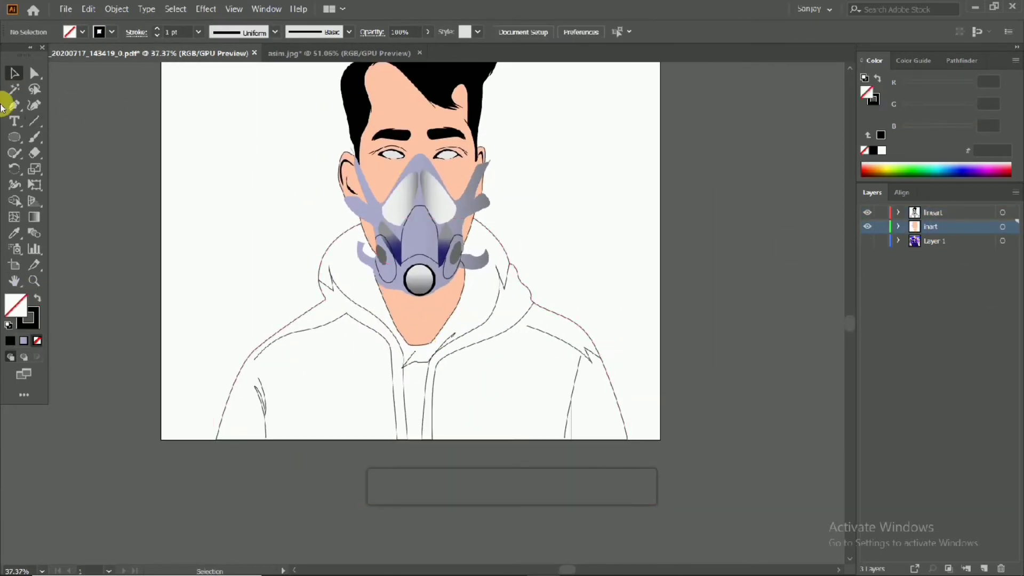
# Step: On the inart layer, start a hoodie base shape on the left hood edge and curve it up behind the mask
pyautogui.click(4, 104)
pyautogui.scroll(1, 293, 217)
pyautogui.click(304, 213)
pyautogui.scroll(3, 480, 183)
pyautogui.moveTo(385, 170); pyautogui.dragTo(464, 149)
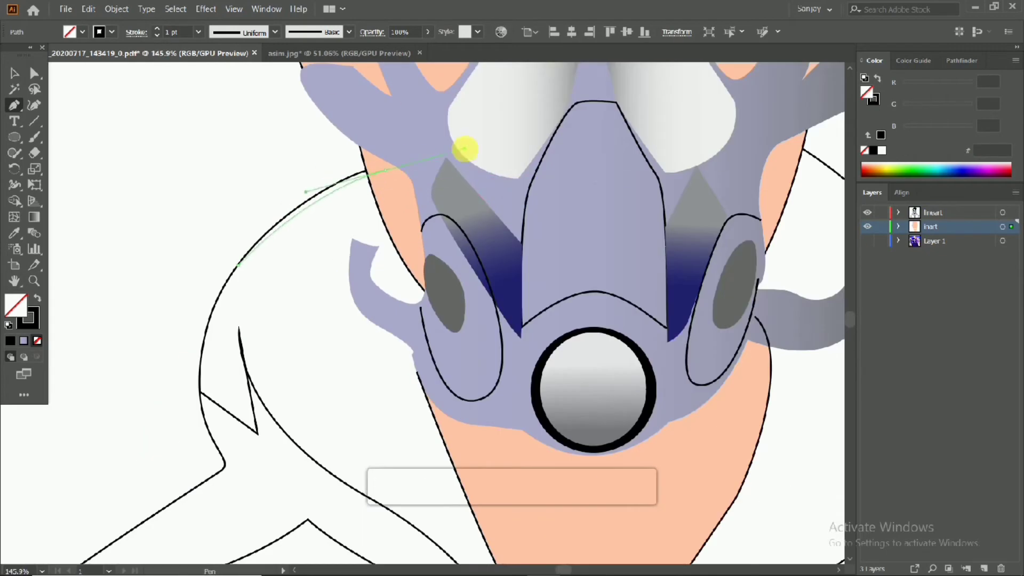
pyautogui.scroll(2, 510, 103)
pyautogui.moveTo(509, 103); pyautogui.dragTo(560, 134)
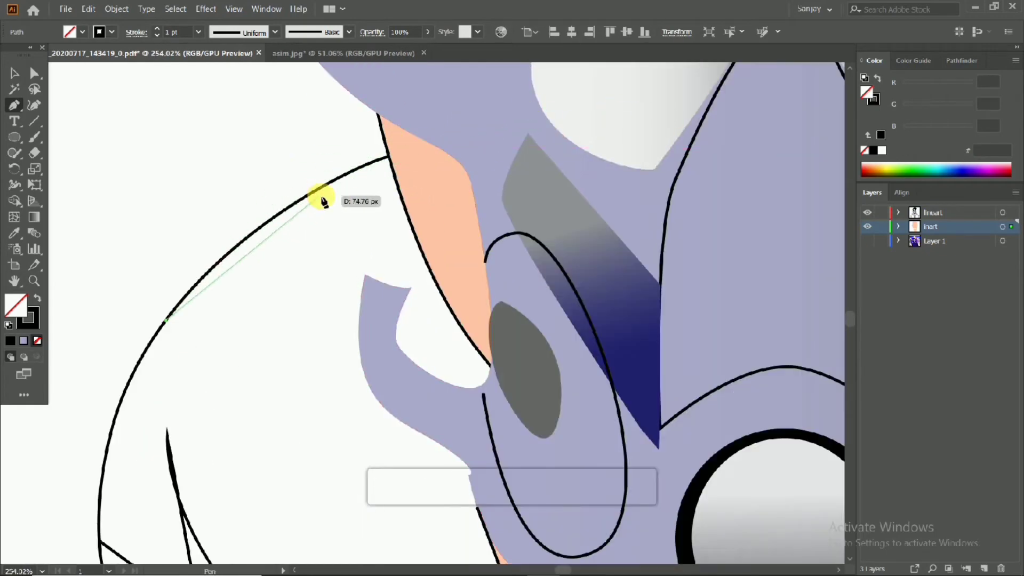
pyautogui.moveTo(322, 201); pyautogui.dragTo(414, 132)
# Step: Carry the hoodie shape across behind the mask and down the outer edge of the right side of the hood
pyautogui.scroll(-4, 517, 151)
pyautogui.moveTo(600, 220); pyautogui.dragTo(647, 309)
pyautogui.scroll(3, 647, 309)
pyautogui.scroll(2, 506, 211)
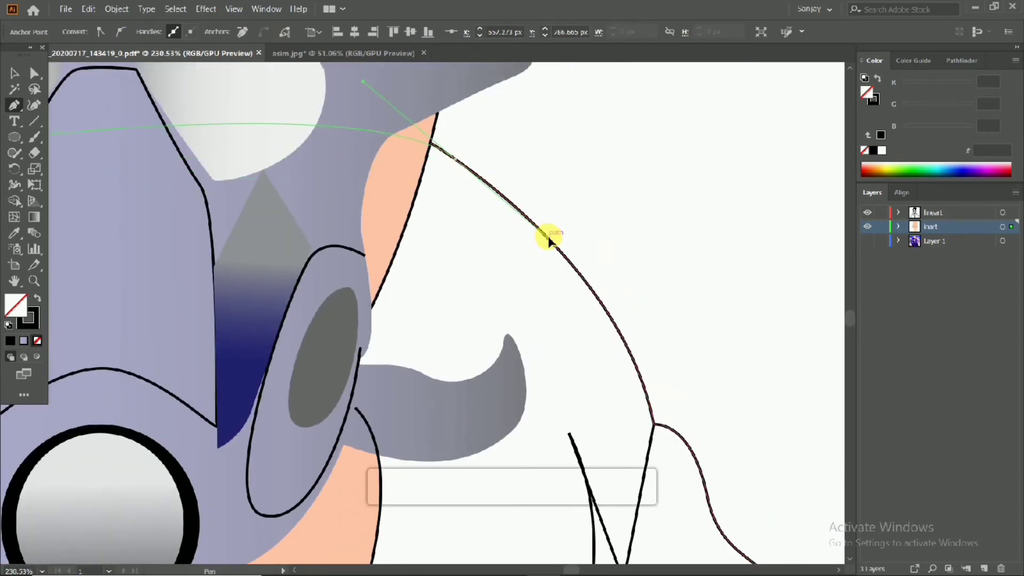
pyautogui.moveTo(549, 240); pyautogui.dragTo(610, 318)
pyautogui.scroll(1, 566, 216)
pyautogui.moveTo(638, 397); pyautogui.dragTo(555, 280)
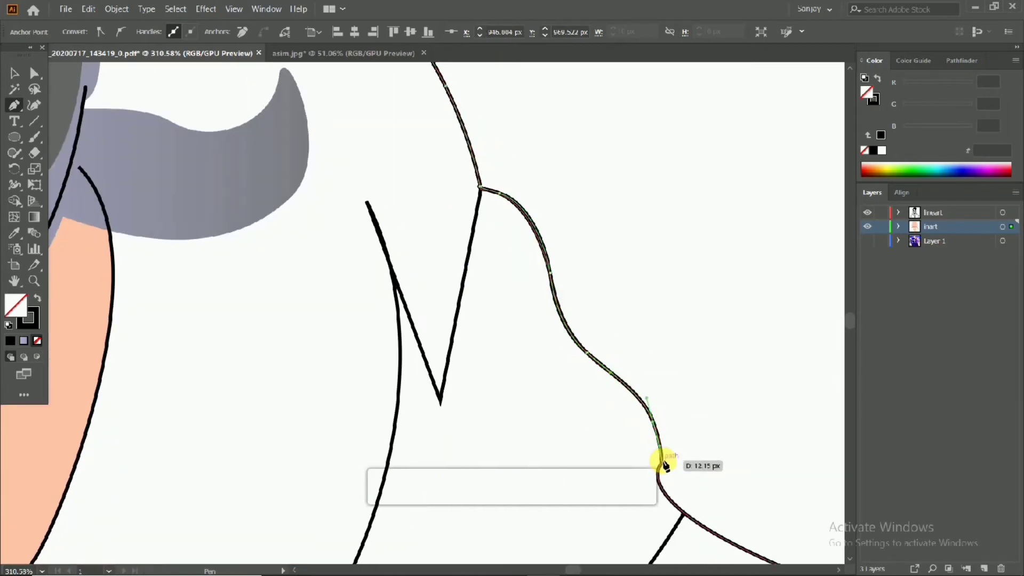
# Step: Trace the hoodie shape from the base of the hood over the right shoulder to the sleeve fold
pyautogui.moveTo(665, 465); pyautogui.dragTo(532, 259)
pyautogui.scroll(-5, 608, 312)
pyautogui.scroll(4, 609, 312)
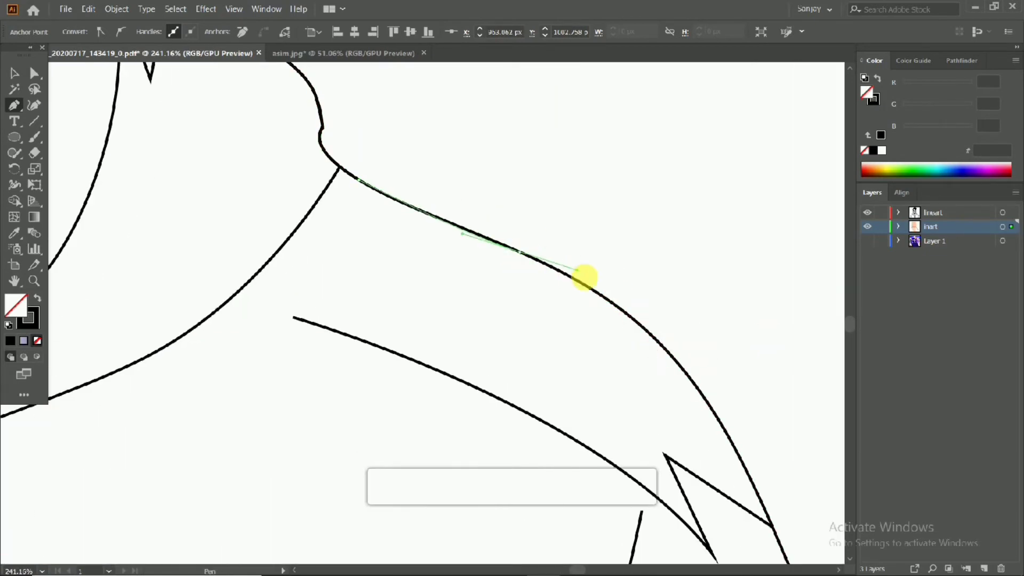
pyautogui.moveTo(671, 354); pyautogui.dragTo(459, 298)
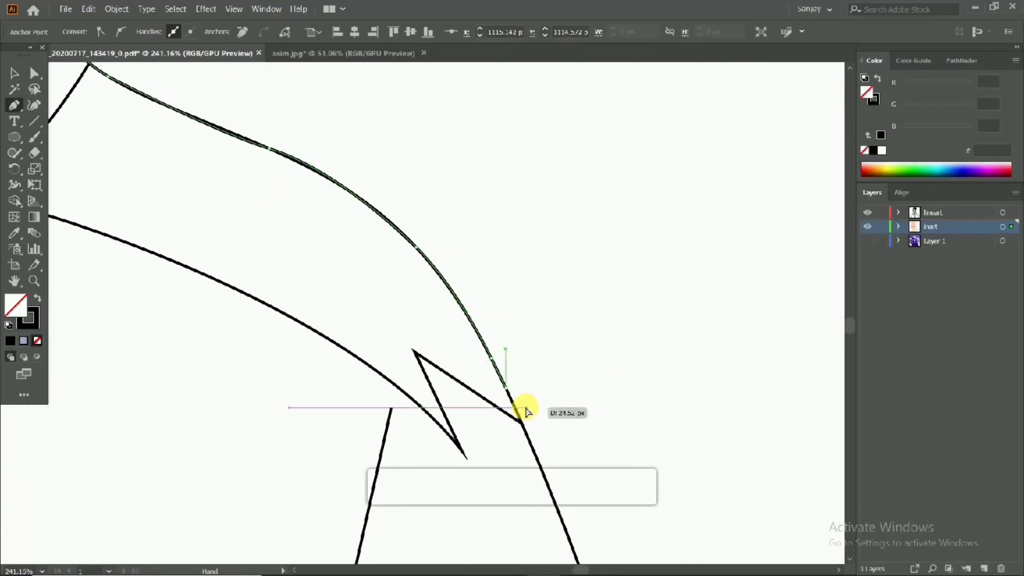
pyautogui.moveTo(527, 412); pyautogui.dragTo(491, 176)
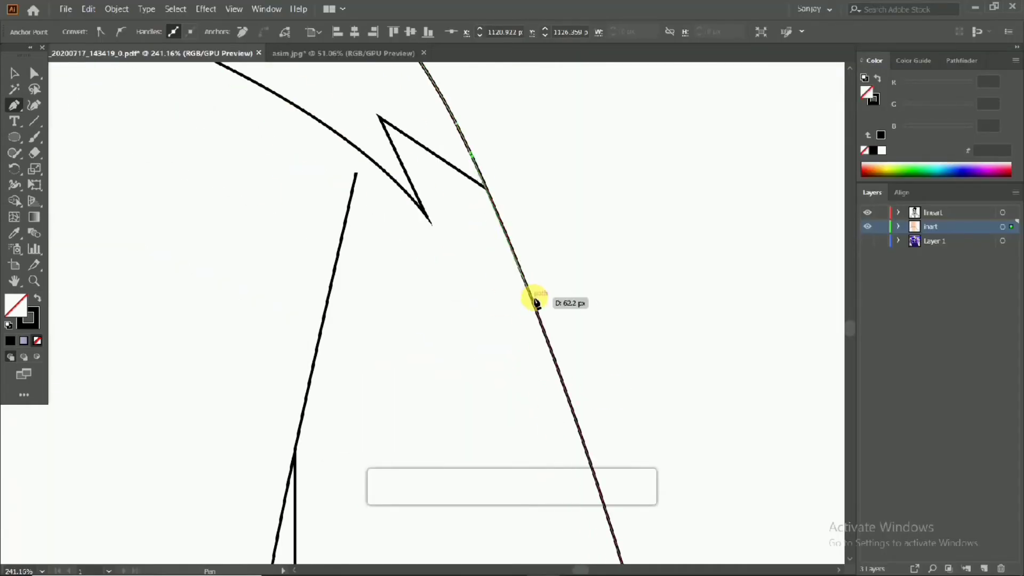
# Step: Trace the hoodie shape down the right sleeve to the outline's bottom-right corner
pyautogui.moveTo(549, 346); pyautogui.dragTo(554, 358)
pyautogui.moveTo(556, 361); pyautogui.dragTo(505, 207)
pyautogui.moveTo(519, 247); pyautogui.dragTo(542, 304)
pyautogui.moveTo(543, 305); pyautogui.dragTo(454, 302)
pyautogui.moveTo(549, 328); pyautogui.dragTo(578, 433)
pyautogui.moveTo(576, 432); pyautogui.dragTo(709, 463)
pyautogui.click(544, 465)
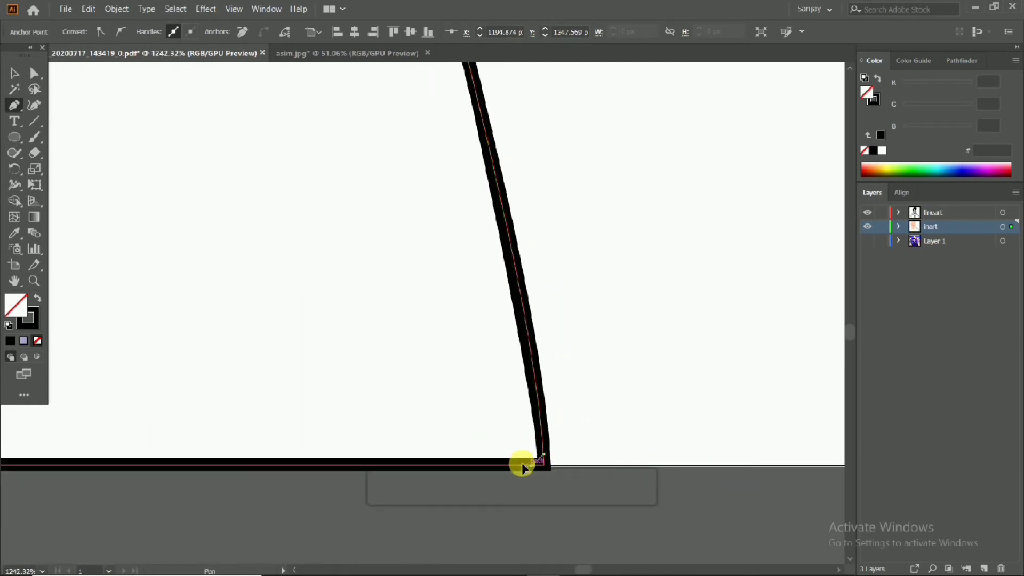
# Step: Run the hoodie shape along the bottom edge of the artboard to the outline's bottom-left corner
pyautogui.moveTo(189, 427); pyautogui.dragTo(581, 340)
pyautogui.click(494, 380)
pyautogui.click(185, 379)
pyautogui.moveTo(241, 336); pyautogui.dragTo(50, 337)
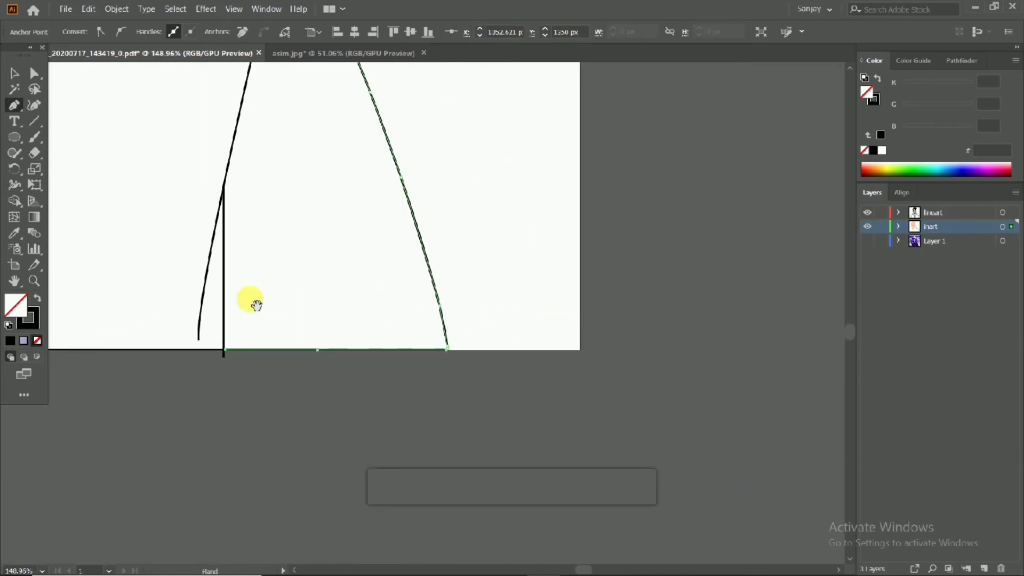
pyautogui.moveTo(252, 300); pyautogui.dragTo(601, 326)
pyautogui.moveTo(42, 375); pyautogui.dragTo(208, 405)
pyautogui.moveTo(94, 406); pyautogui.dragTo(327, 347)
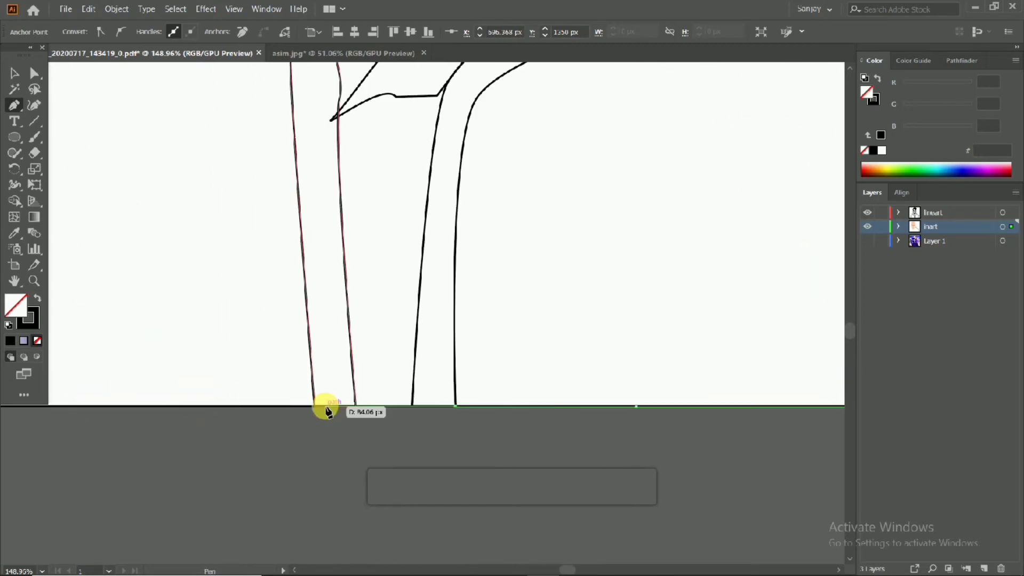
pyautogui.scroll(10, 211, 366)
pyautogui.scroll(2, 200, 288)
pyautogui.scroll(-12, 62, 384)
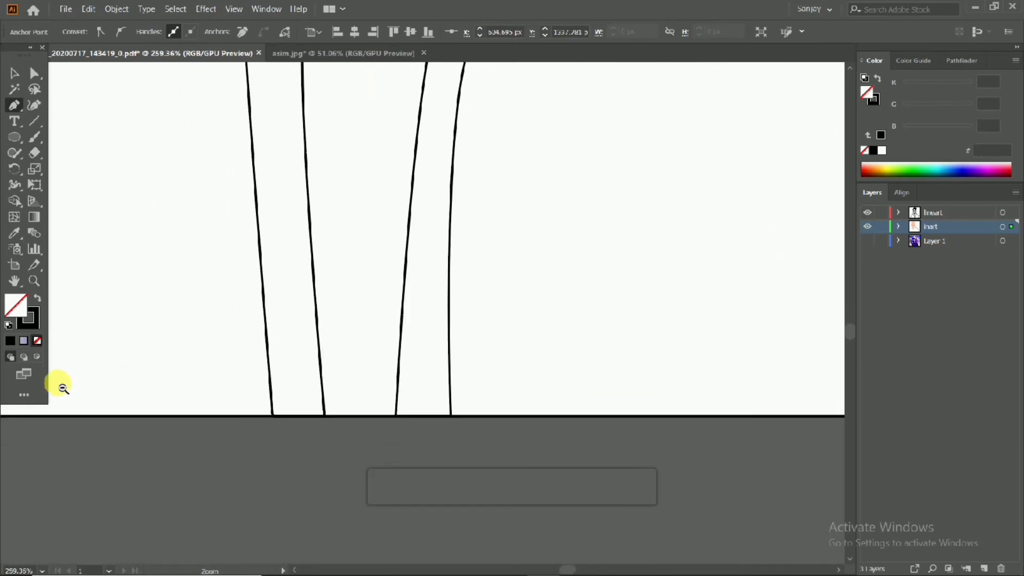
pyautogui.scroll(-1, 231, 362)
pyautogui.scroll(10, 171, 417)
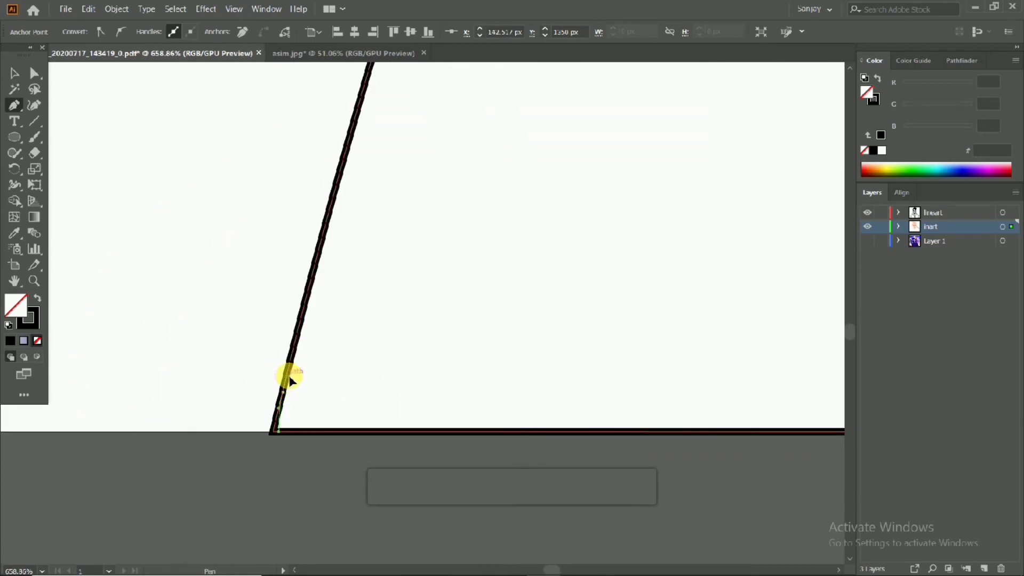
# Step: Trace the hoodie shape up the outer edge of the left sleeve towards the shoulder
pyautogui.scroll(2, 327, 258)
pyautogui.scroll(-5, 325, 338)
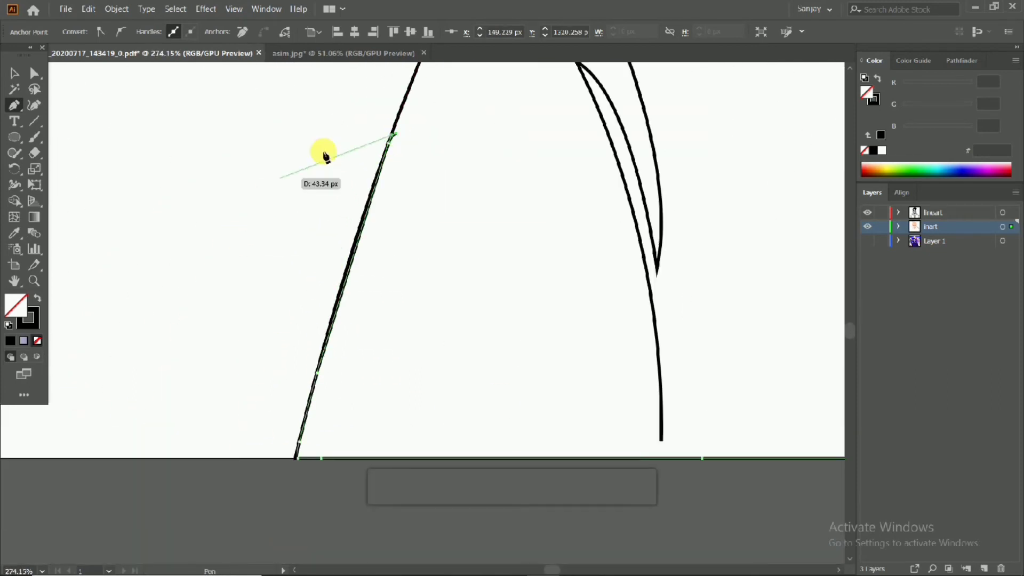
pyautogui.scroll(2, 324, 153)
pyautogui.scroll(3, 329, 179)
pyautogui.hscroll(2, 300, 228)
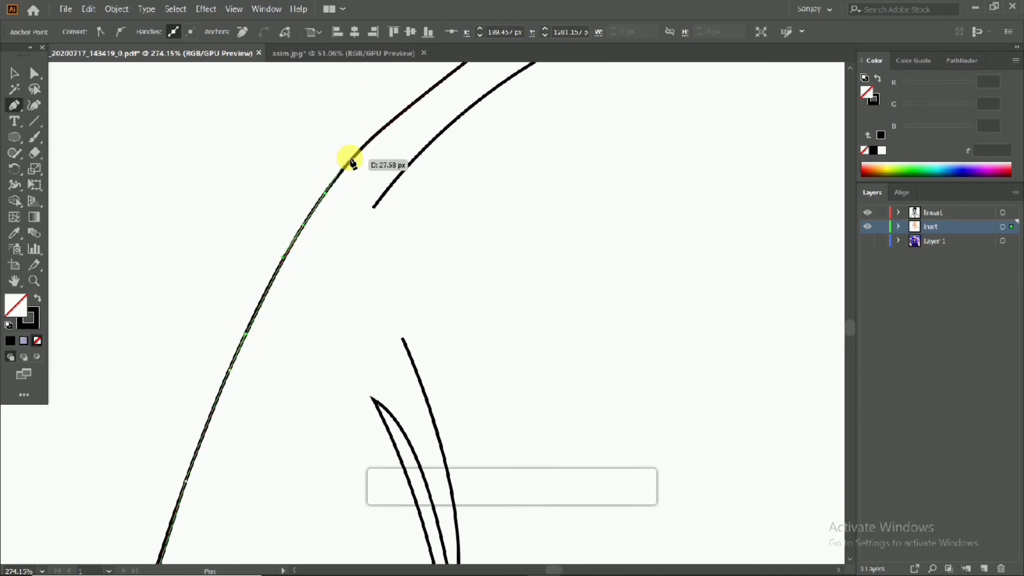
# Step: Trace the hoodie shape over the left shoulder and around the notch at the base of the hood
pyautogui.scroll(3, 301, 247)
pyautogui.hscroll(3, 323, 258)
pyautogui.scroll(-2, 323, 258)
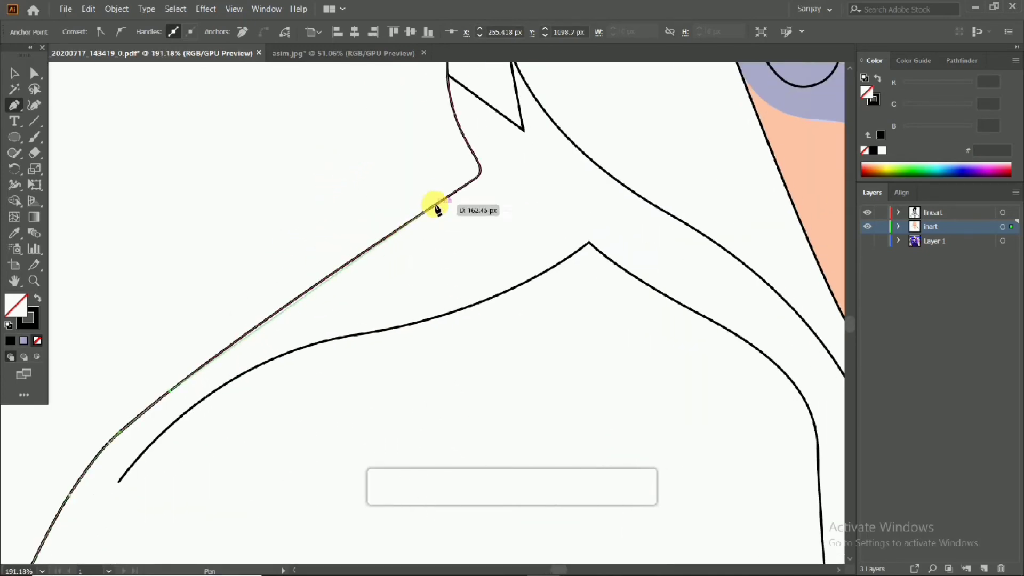
pyautogui.scroll(4, 482, 178)
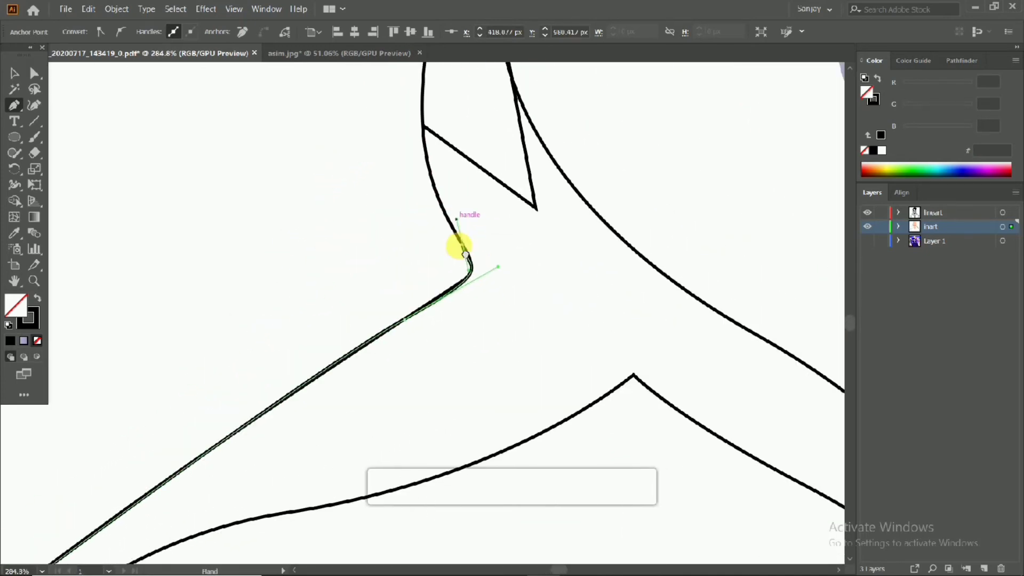
pyautogui.scroll(2, 359, 221)
pyautogui.hscroll(1, 359, 221)
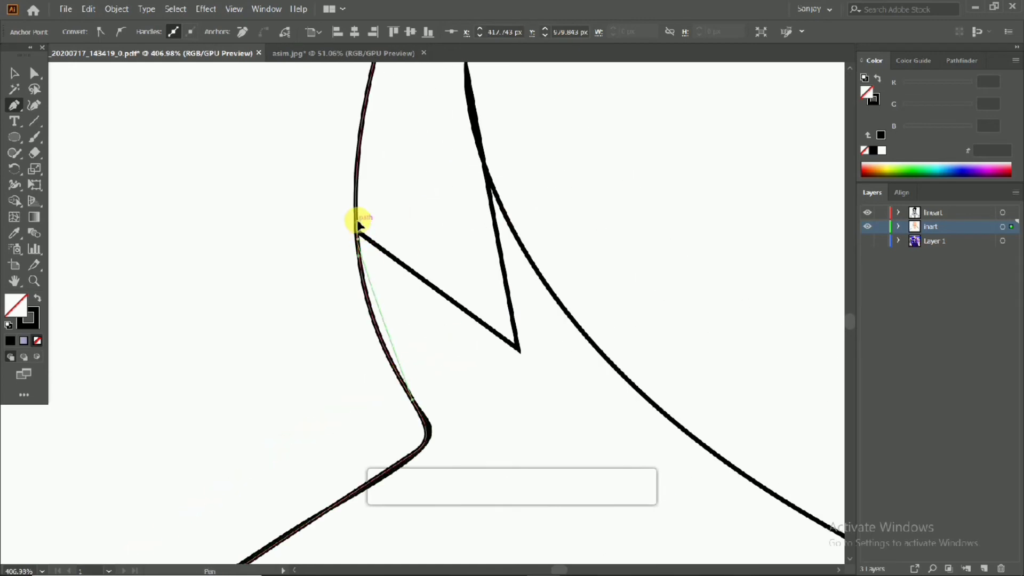
# Step: Trace the hoodie shape up the left outer edge of the hood
pyautogui.scroll(-3, 366, 229)
pyautogui.moveTo(349, 215); pyautogui.dragTo(385, 145)
pyautogui.scroll(3, 327, 222)
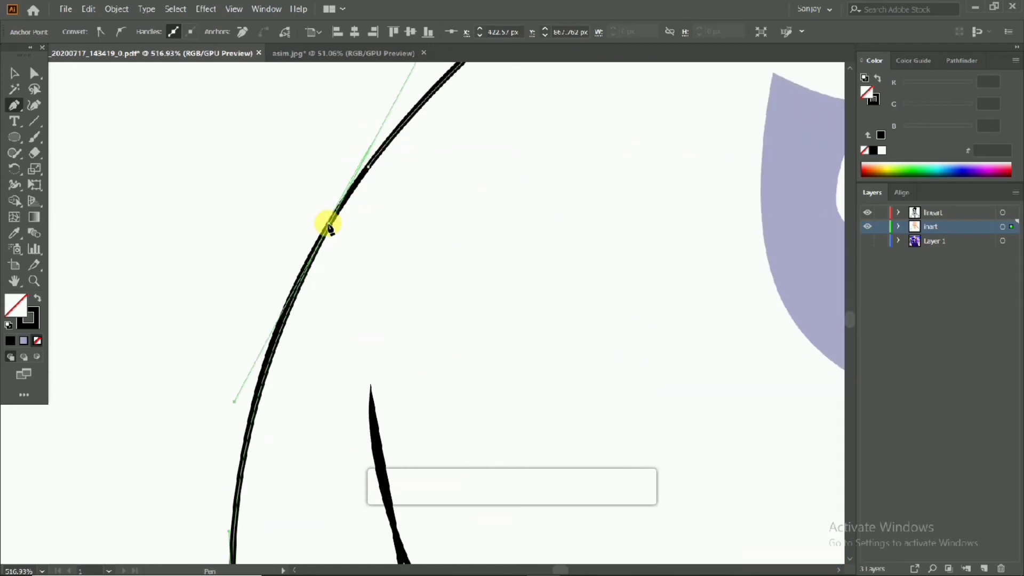
pyautogui.scroll(-3, 373, 165)
pyautogui.scroll(4, 392, 217)
pyautogui.scroll(-2, 388, 210)
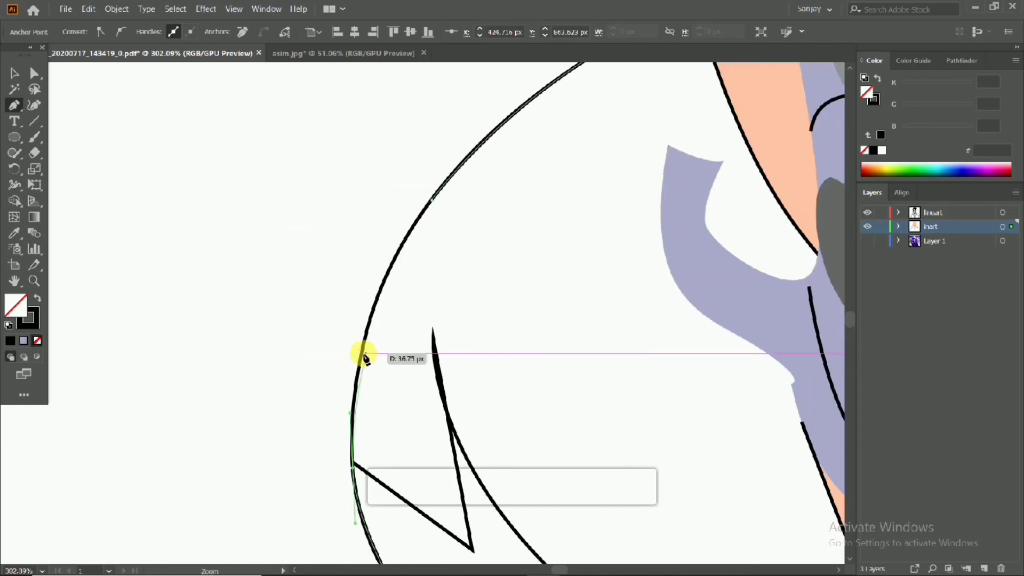
# Step: Give the hoodie shape a solid black fill with no stroke and send it behind the skin shapes
pyautogui.scroll(-3, 429, 211)
pyautogui.hotkey('shift', 'x')
pyautogui.rightClick(313, 435)
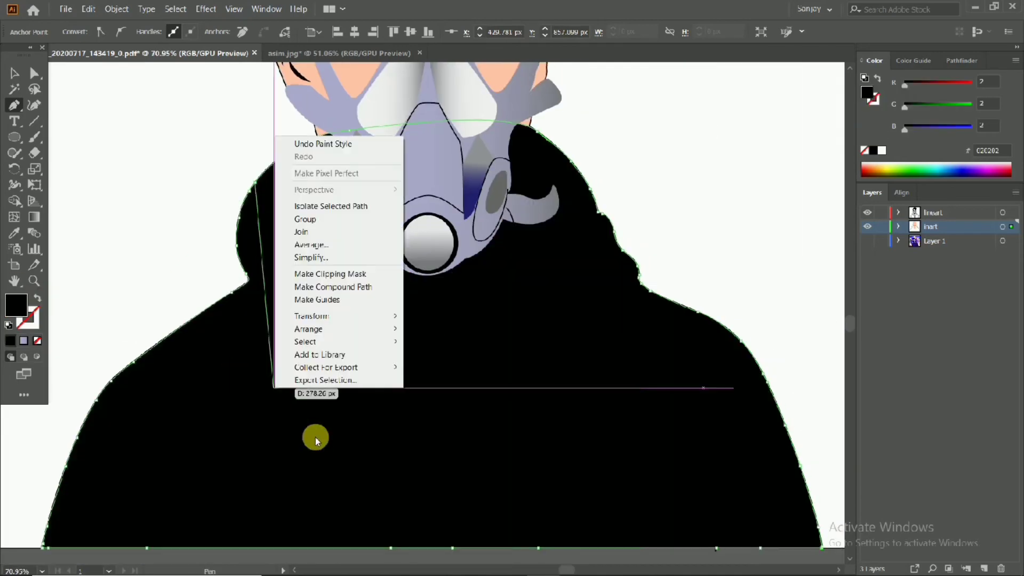
pyautogui.moveTo(366, 327)
pyautogui.click(434, 305)
pyautogui.scroll(-4, 436, 323)
pyautogui.scroll(3, 436, 322)
pyautogui.click(14, 73)
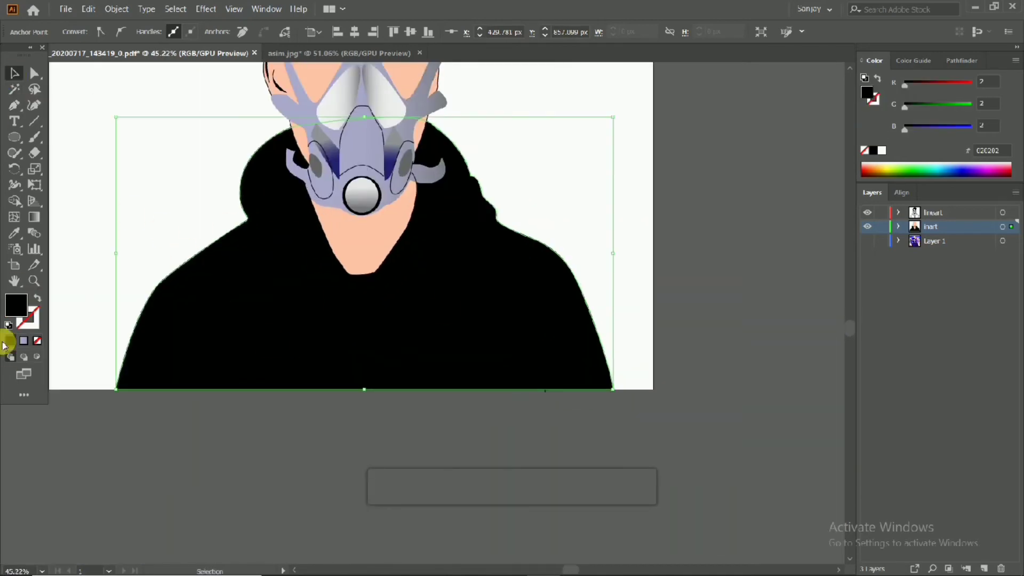
# Step: Swap the hoodie shape's fill and stroke so only its outline shows and the inner line art is exposed
pyautogui.hotkey('ctrl', 'shift', 'a')
pyautogui.click(168, 354)
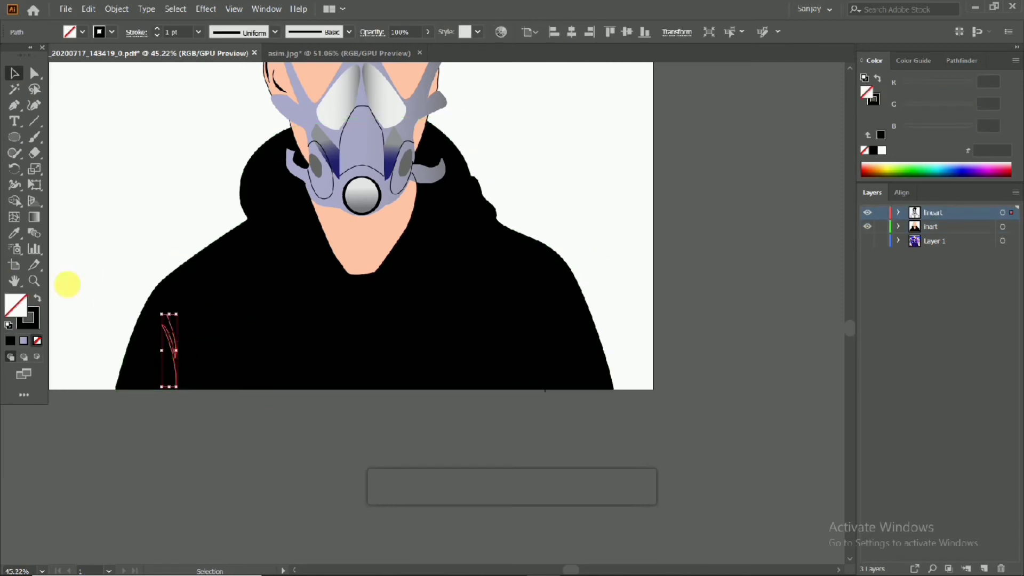
pyautogui.click(210, 299)
pyautogui.click(38, 298)
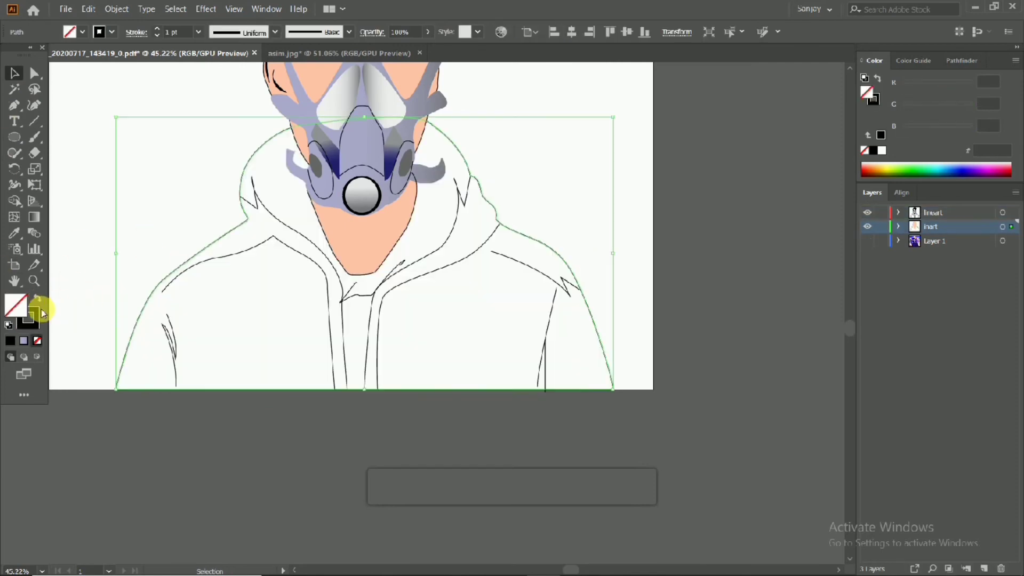
# Step: Select all of the hoodie's inner fold and seam lines and set their stroke to white
pyautogui.click(173, 356)
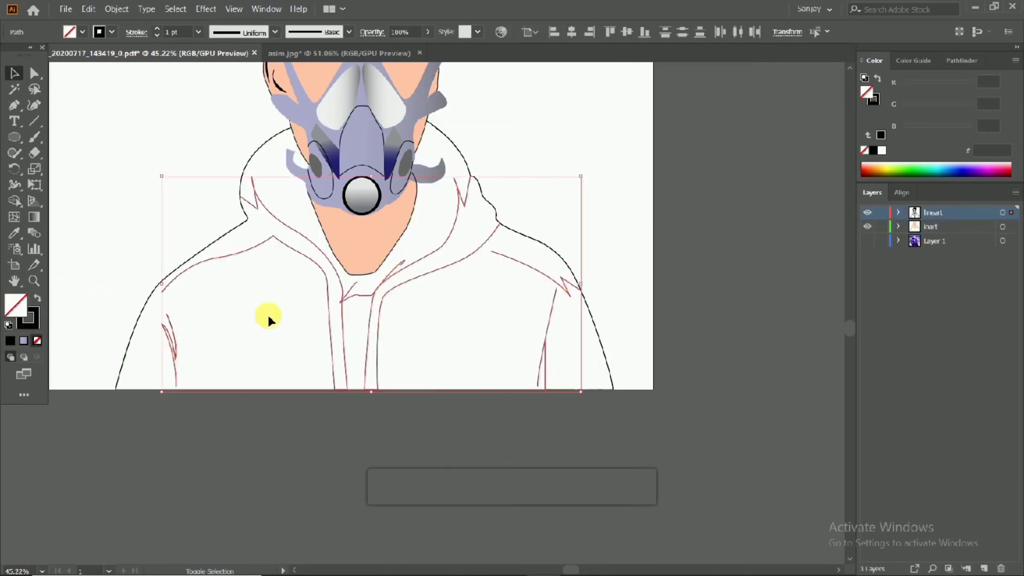
pyautogui.click(38, 297)
pyautogui.click(37, 298)
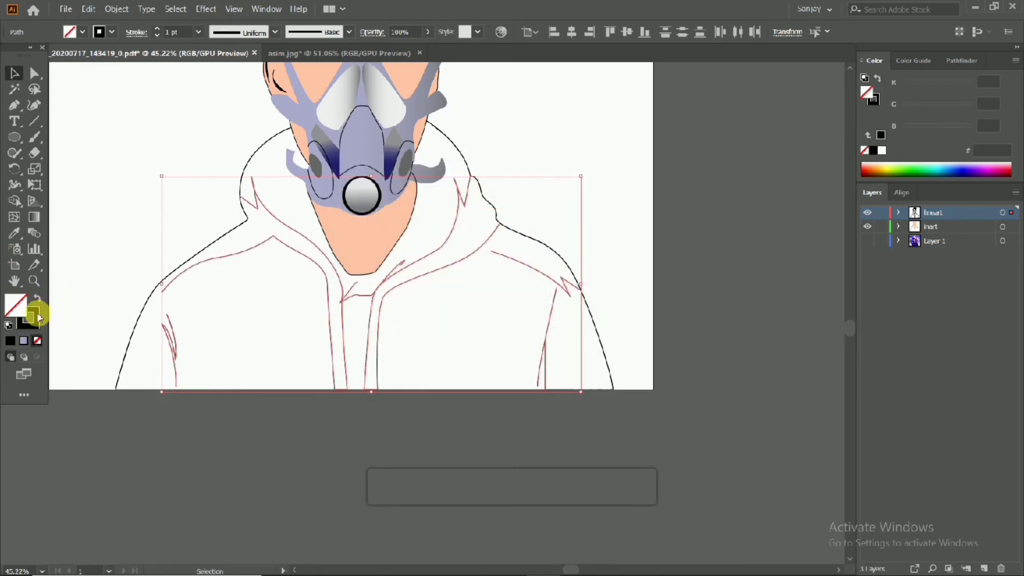
pyautogui.doubleClick(39, 317)
pyautogui.click(622, 211)
# Step: Target the hoodie path in the inart layer and swap its outline back to a solid black fill
pyautogui.click(78, 281)
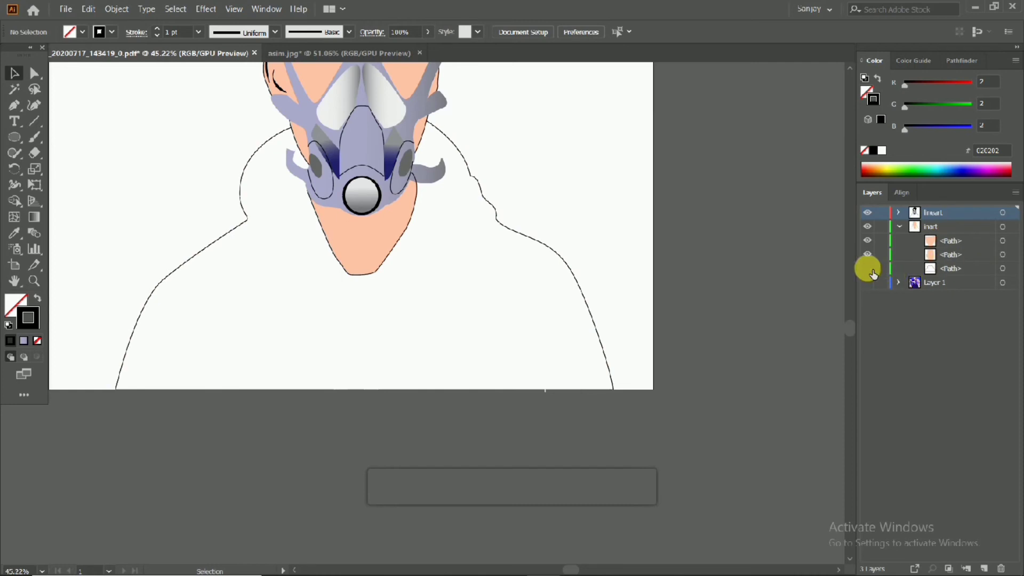
pyautogui.click(867, 268)
pyautogui.click(1004, 269)
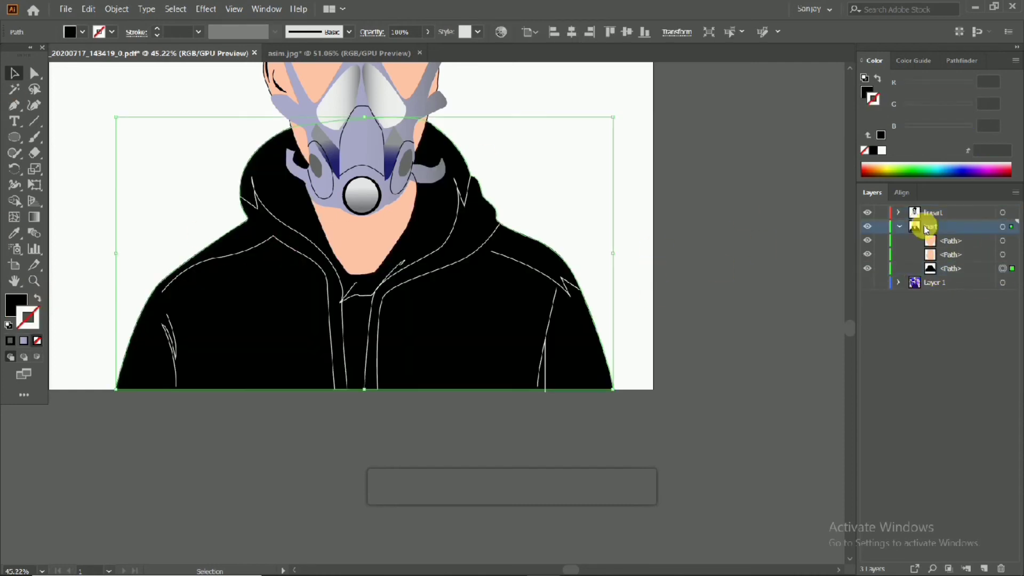
pyautogui.scroll(-3, 329, 226)
pyautogui.scroll(2, 434, 276)
# Step: Swap the white stroke to a white fill on the right hood trim and the left sleeve fold
pyautogui.click(414, 292)
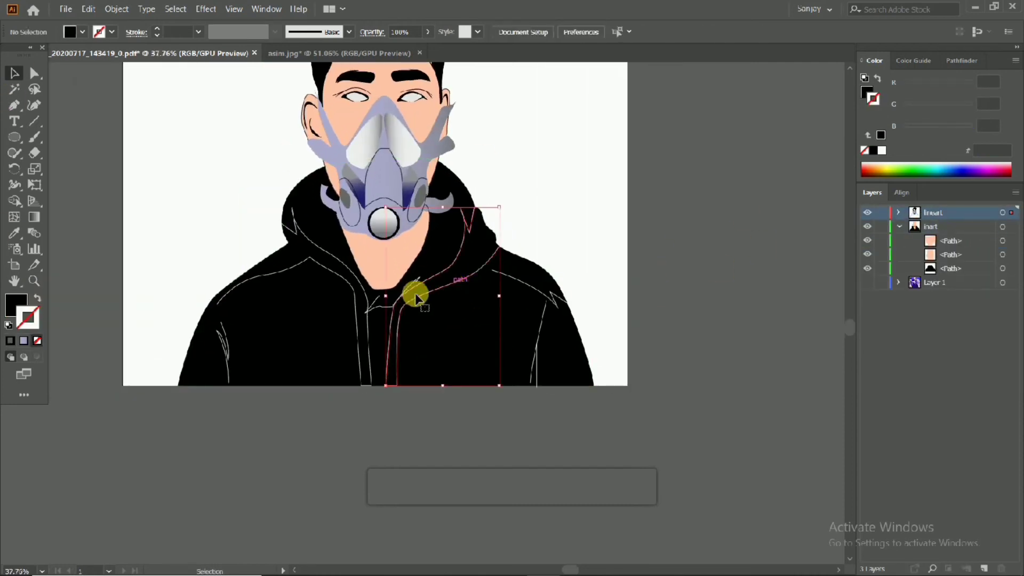
pyautogui.hotkey('shift', 'x')
pyautogui.scroll(-1, 281, 313)
pyautogui.scroll(3, 441, 309)
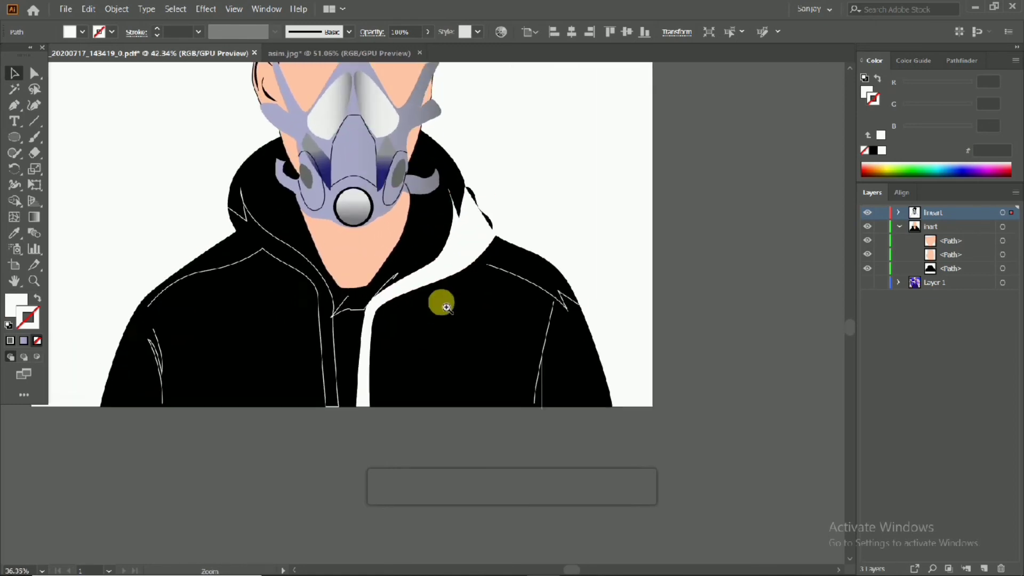
pyautogui.click(144, 368)
# Step: Swap the white stroke of the right shoulder fold line to a white fill
pyautogui.click(542, 327)
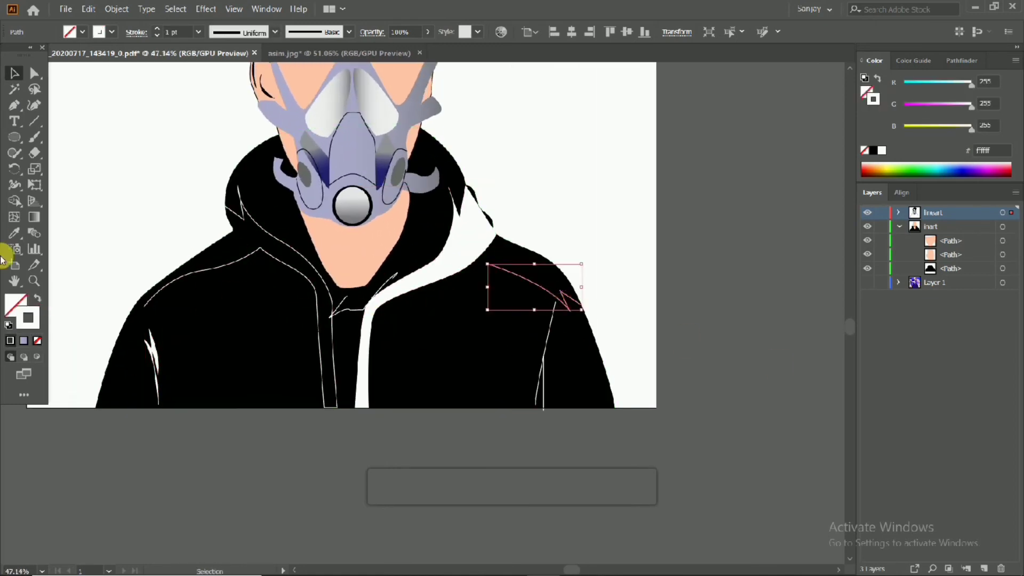
pyautogui.click(34, 281)
pyautogui.keyDown('alt'); pyautogui.click(285, 280); pyautogui.keyUp('alt')
pyautogui.click(38, 298)
pyautogui.scroll(1, 347, 302)
pyautogui.press('v')
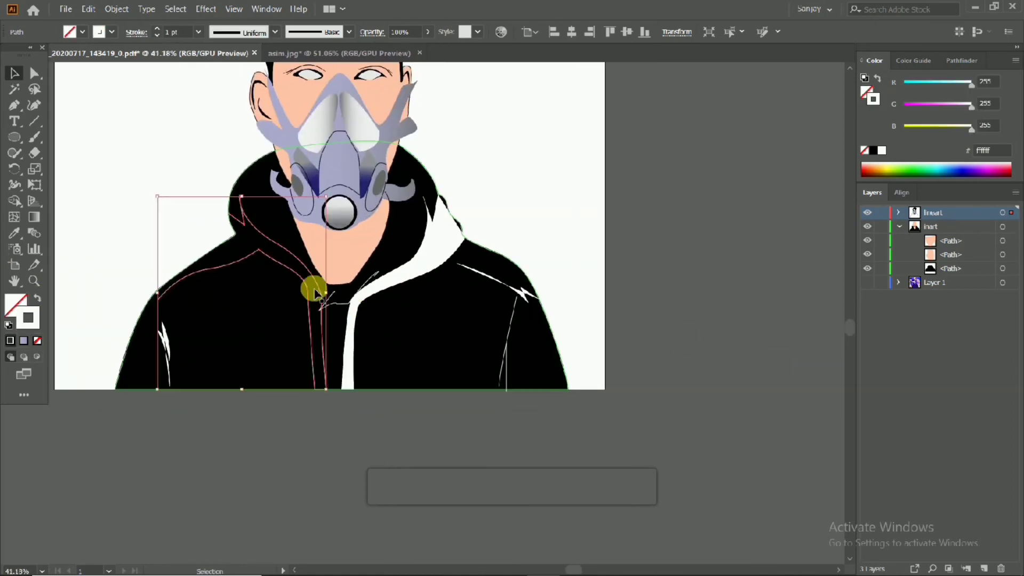
# Step: Swap the white stroke to a white fill on the right sleeve line and the neckline fold
pyautogui.click(506, 352)
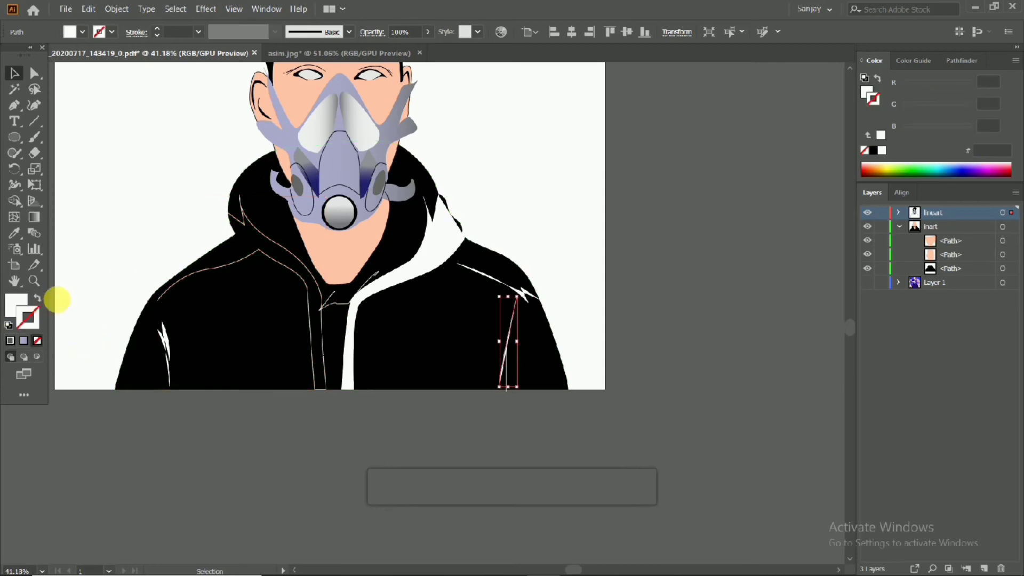
pyautogui.click(334, 297)
pyautogui.click(39, 298)
pyautogui.click(78, 109)
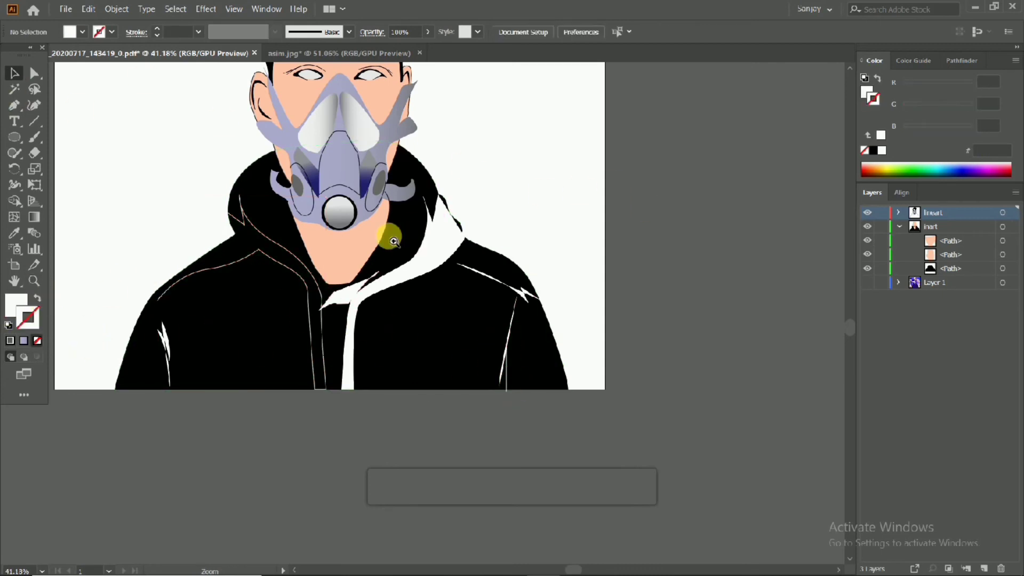
# Step: Recolour the left hood and front seam path to mid grey 7C7C7C and apply that grey as a stroke without fill
pyautogui.scroll(-1, 493, 210)
pyautogui.click(899, 226)
pyautogui.scroll(3, 393, 201)
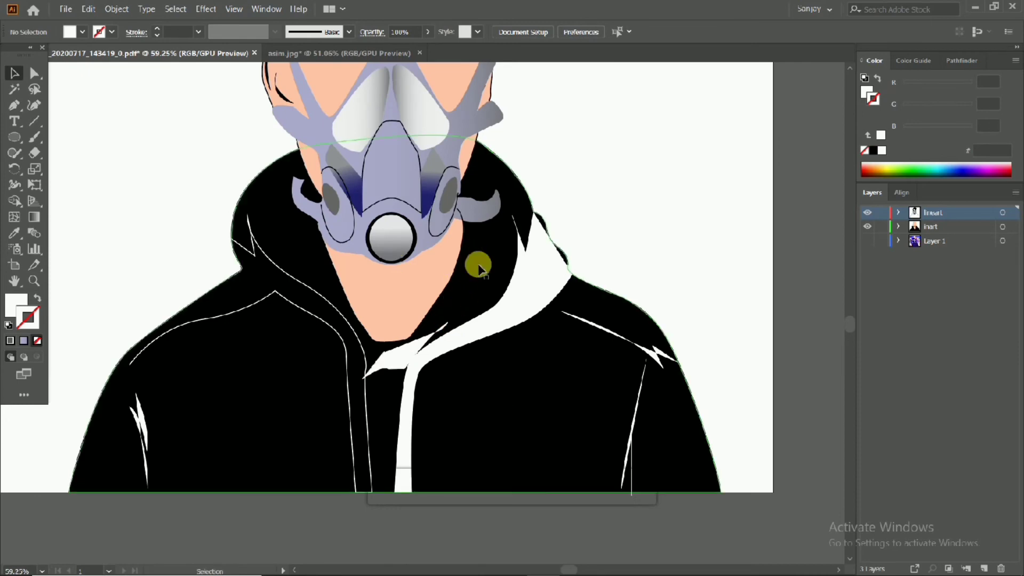
pyautogui.click(475, 263)
pyautogui.click(160, 346)
pyautogui.doubleClick(16, 305)
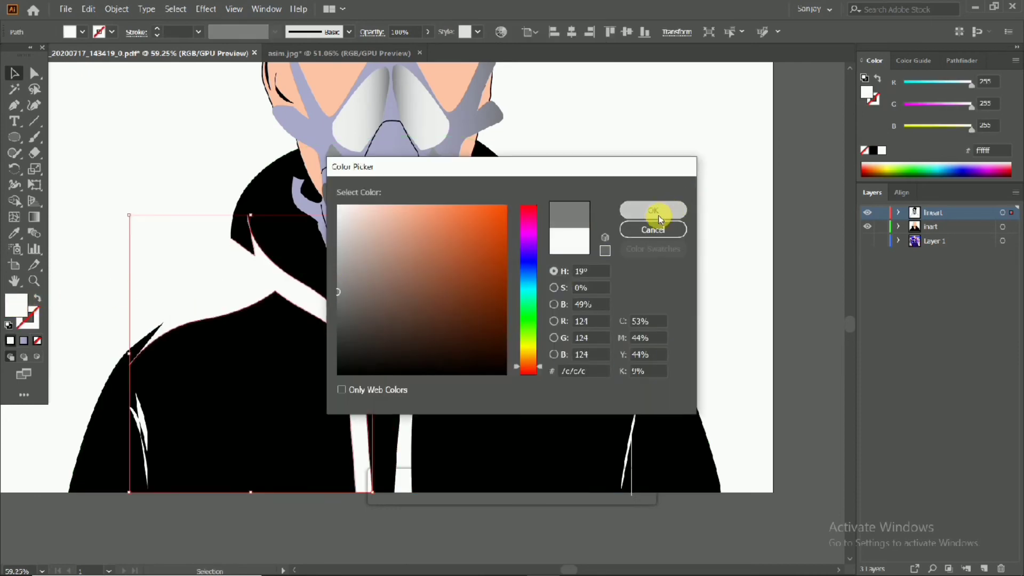
pyautogui.click(690, 221)
pyautogui.scroll(-1, 247, 275)
pyautogui.click(37, 297)
# Step: Apply a variable width profile to the grey stroke of the left hood and seam lines
pyautogui.click(274, 32)
pyautogui.click(233, 74)
pyautogui.scroll(-1, 152, 133)
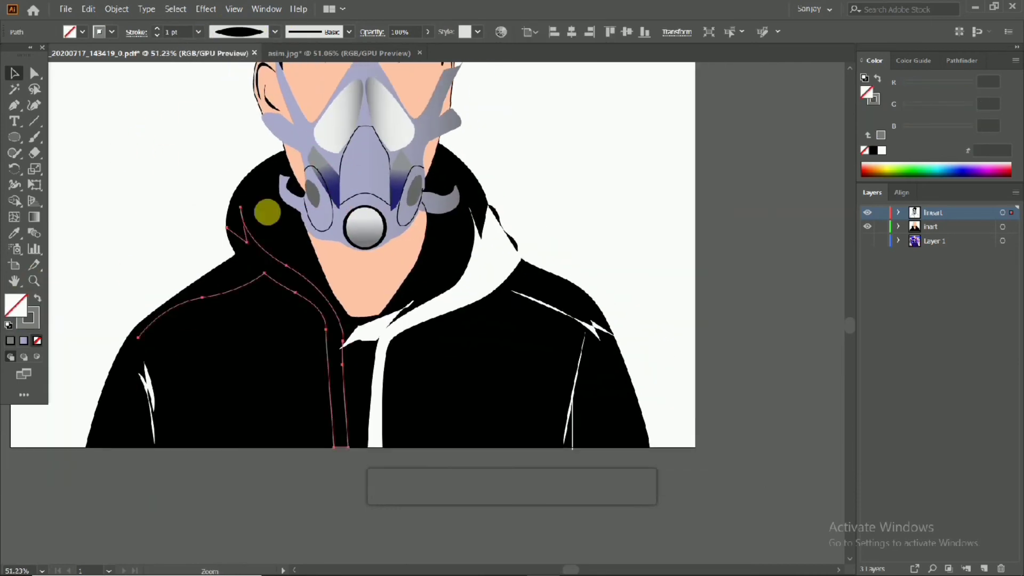
pyautogui.scroll(1, 267, 210)
pyautogui.click(274, 32)
pyautogui.click(244, 118)
# Step: Set the fill of the right hood trim to light grey C4C4C4
pyautogui.click(498, 260)
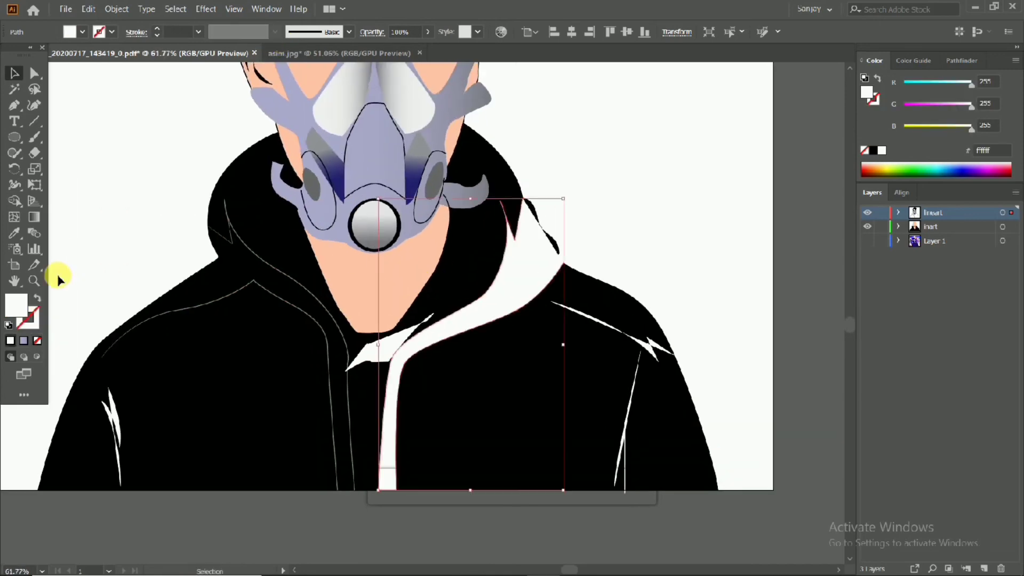
pyautogui.doubleClick(16, 305)
pyautogui.click(336, 228)
pyautogui.click(651, 210)
pyautogui.scroll(-2, 366, 255)
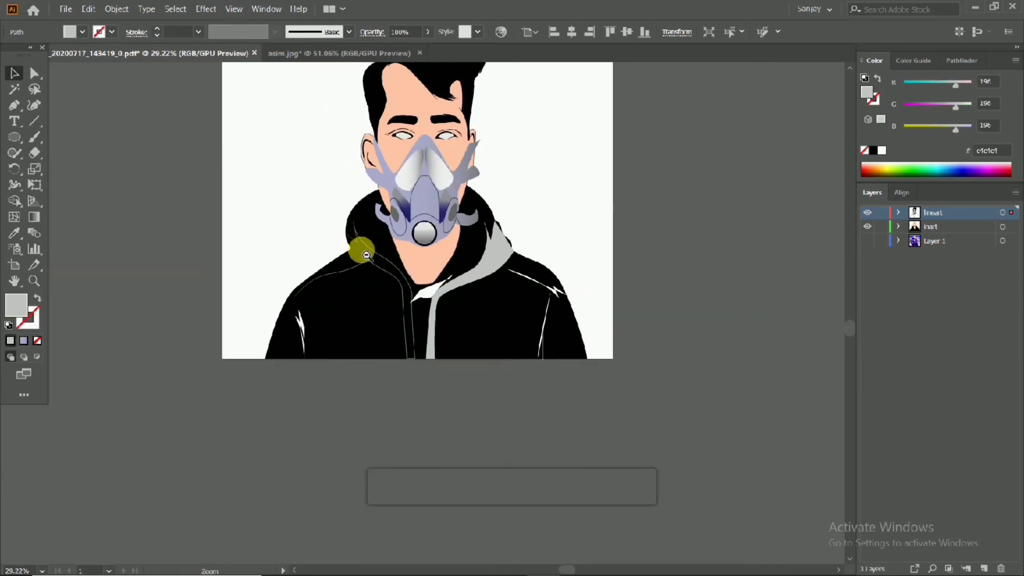
pyautogui.scroll(3, 366, 255)
pyautogui.press('p')
pyautogui.moveTo(224, 322); pyautogui.dragTo(329, 308)
pyautogui.hotkey('ctrl', 'z')
pyautogui.hotkey('ctrl', 'z')
# Step: On the inart layer, draw a shading shape inside the right of the hood, from the trim up around the outer edge to the neck
pyautogui.click(975, 227)
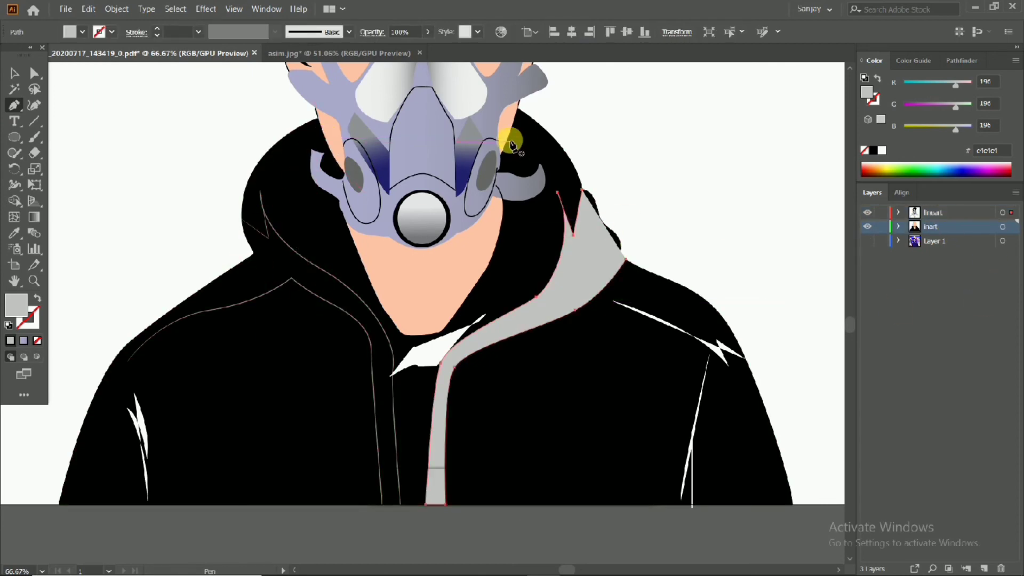
pyautogui.moveTo(547, 295); pyautogui.dragTo(567, 260)
pyautogui.scroll(3, 555, 277)
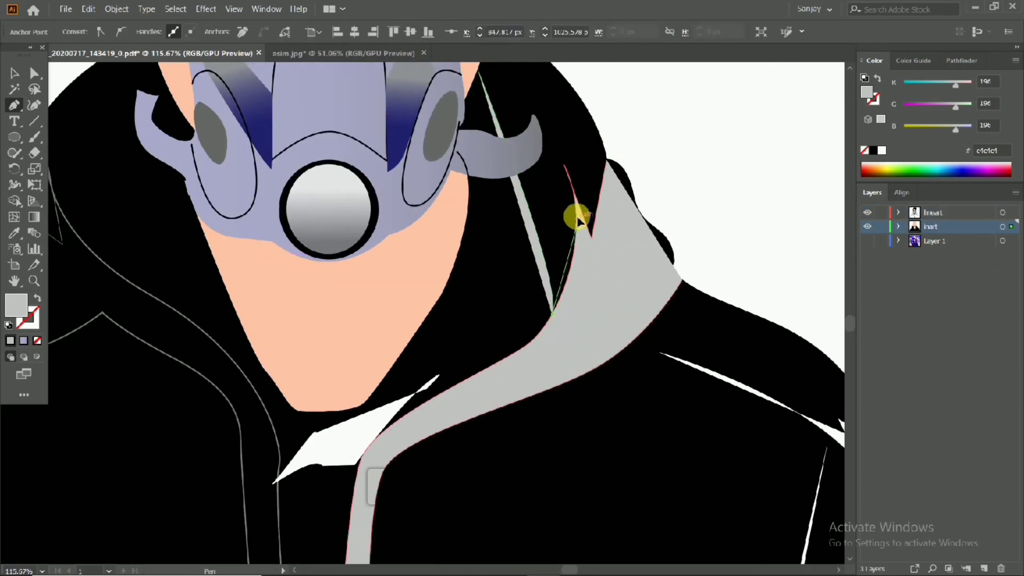
pyautogui.moveTo(619, 197); pyautogui.dragTo(614, 308)
pyautogui.moveTo(562, 222); pyautogui.dragTo(716, 337)
pyautogui.moveTo(499, 145); pyautogui.dragTo(440, 114)
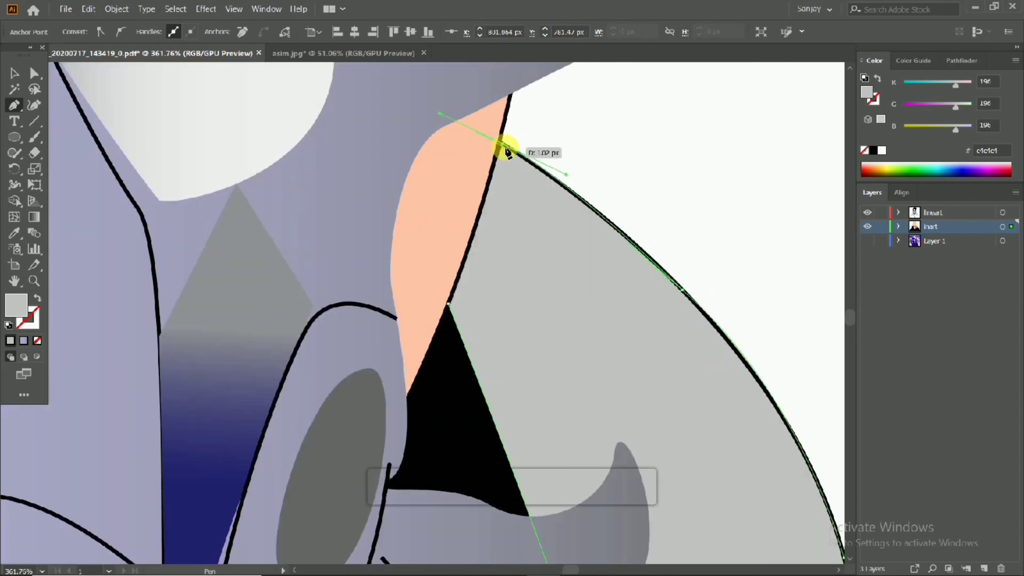
# Step: Fill the right hood shading shape with dark grey 333333 and send it backward behind the skin
pyautogui.doubleClick(32, 322)
pyautogui.click(637, 213)
pyautogui.moveTo(619, 344); pyautogui.dragTo(535, 349)
pyautogui.rightClick(596, 350)
pyautogui.moveTo(633, 293)
pyautogui.click(747, 320)
pyautogui.scroll(3, 194, 343)
pyautogui.scroll(-4, 279, 338)
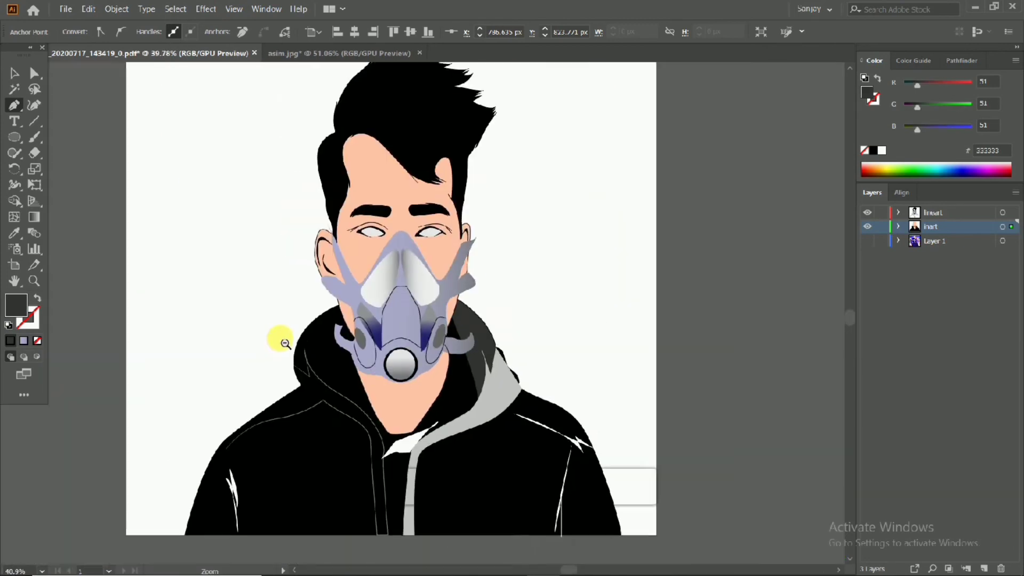
# Step: Draw a matching 333333 shading shape on the left of the hood, following the inner fold, the notch and the outer edge
pyautogui.scroll(4, 262, 270)
pyautogui.click(261, 275)
pyautogui.click(309, 474)
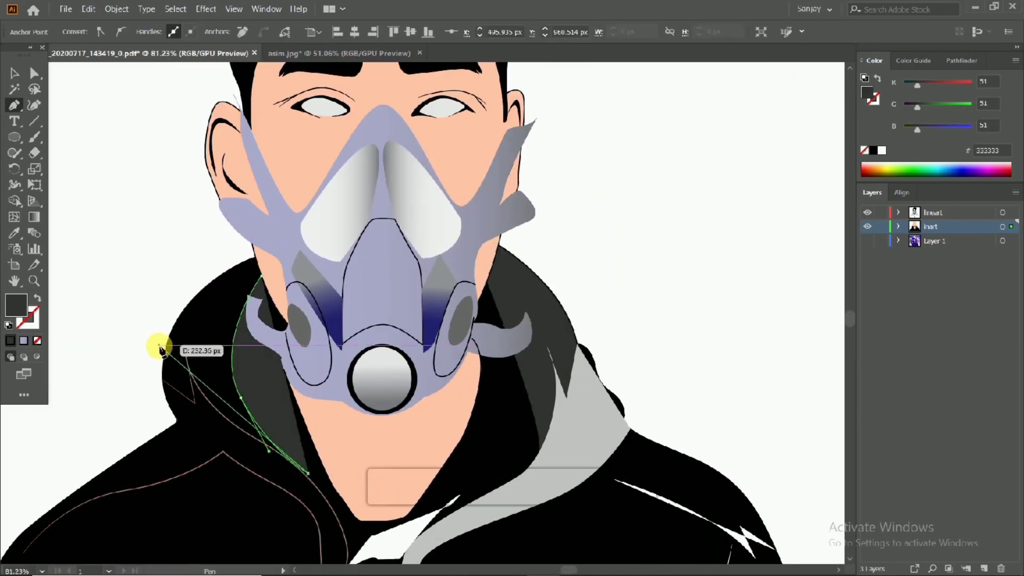
pyautogui.scroll(1, 205, 400)
pyautogui.moveTo(183, 377); pyautogui.dragTo(182, 374)
pyautogui.click(183, 322)
pyautogui.click(174, 379)
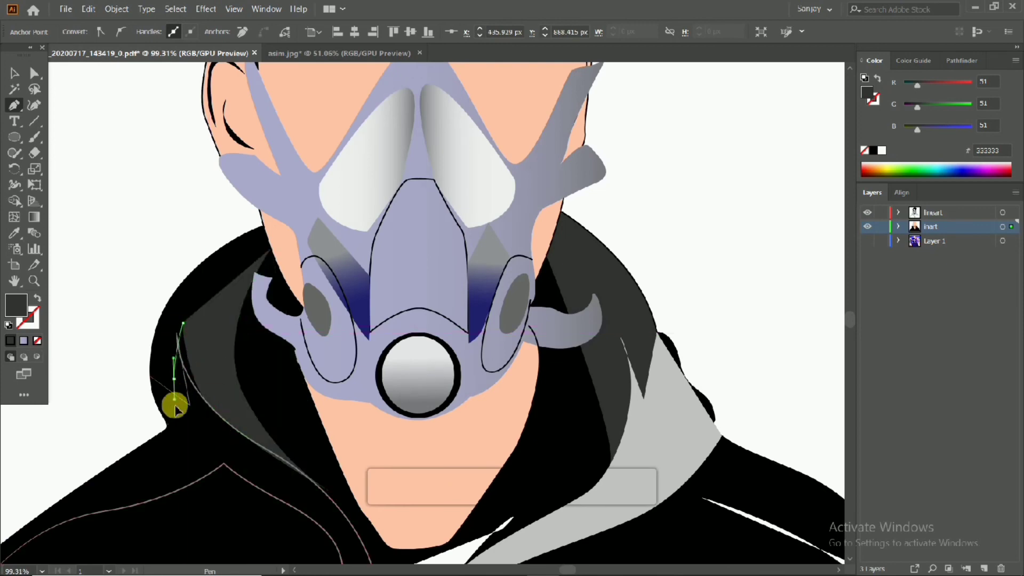
pyautogui.click(153, 338)
pyautogui.moveTo(206, 258); pyautogui.dragTo(272, 251)
# Step: Send the left hood shading shape backward so it sits directly above the black hoodie path in the inart layer, and deselect it
pyautogui.rightClick(247, 263)
pyautogui.click(421, 405)
pyautogui.scroll(-3, 236, 389)
pyautogui.scroll(3, 210, 262)
pyautogui.rightClick(210, 263)
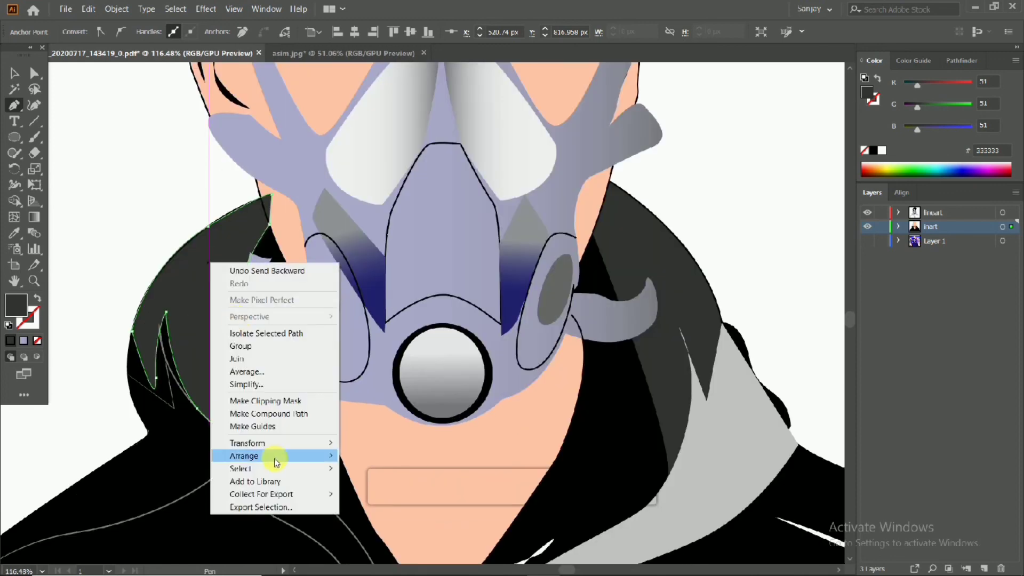
pyautogui.click(472, 453)
pyautogui.moveTo(939, 297); pyautogui.dragTo(961, 275)
pyautogui.scroll(-4, 114, 148)
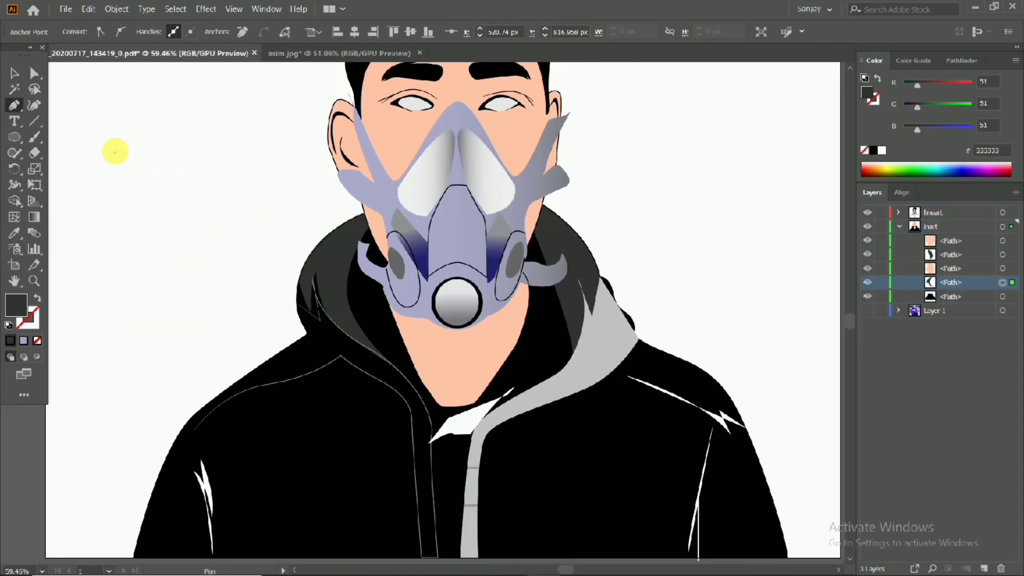
pyautogui.press('v')
pyautogui.click(251, 172)
pyautogui.click(900, 227)
# Step: Save the artwork as an Adobe PDF with the [Illustrator Default] preset
pyautogui.scroll(3, 572, 218)
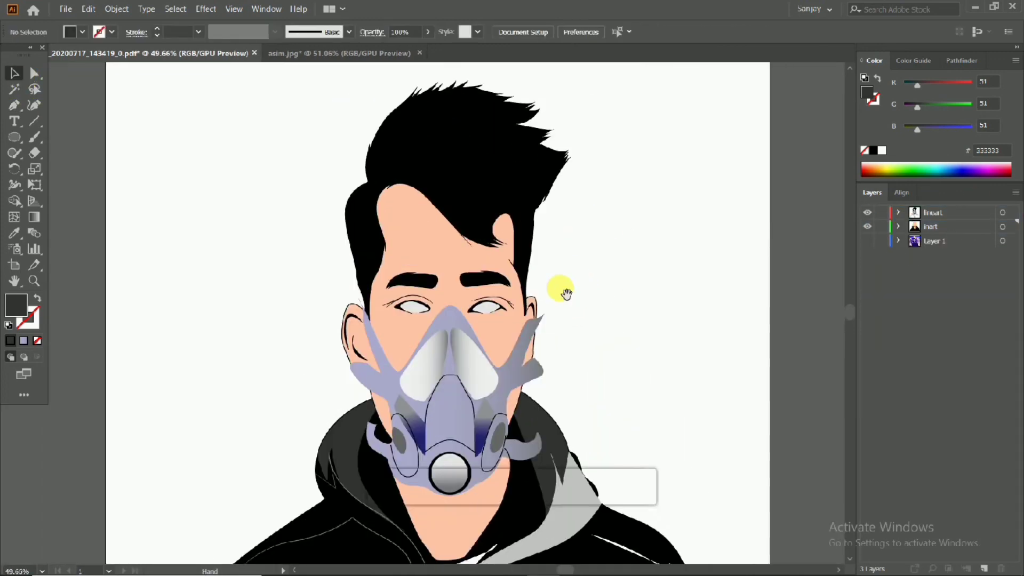
pyautogui.scroll(-2, 423, 293)
pyautogui.scroll(3, 411, 290)
pyautogui.scroll(-3, 412, 290)
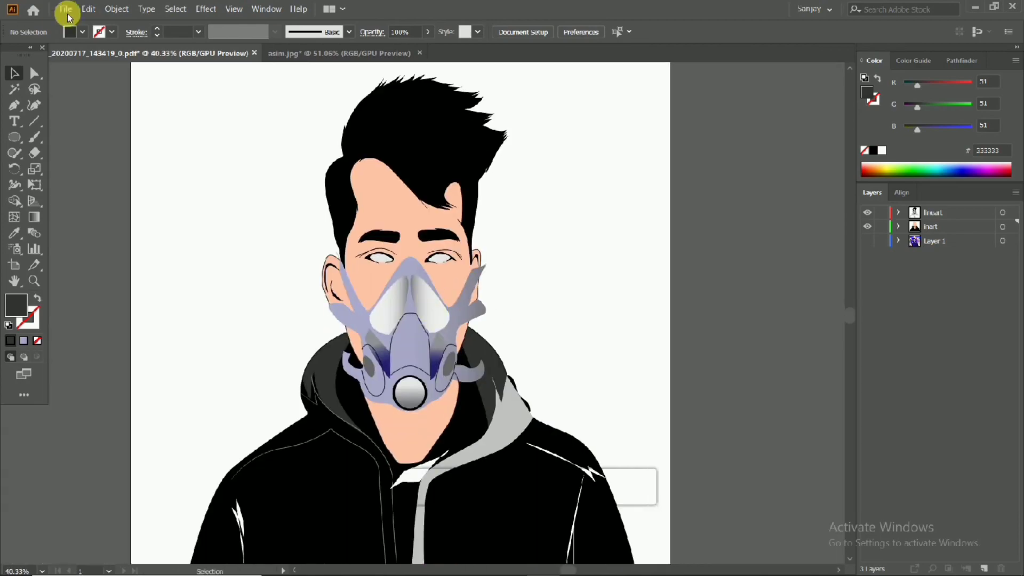
pyautogui.click(66, 9)
pyautogui.click(107, 112)
pyautogui.click(903, 556)
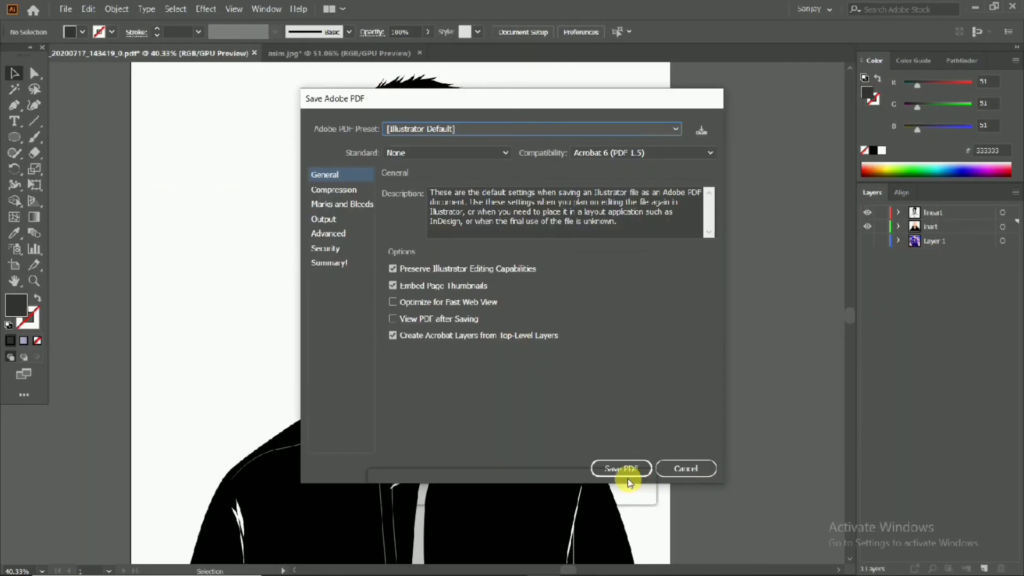
pyautogui.click(621, 474)
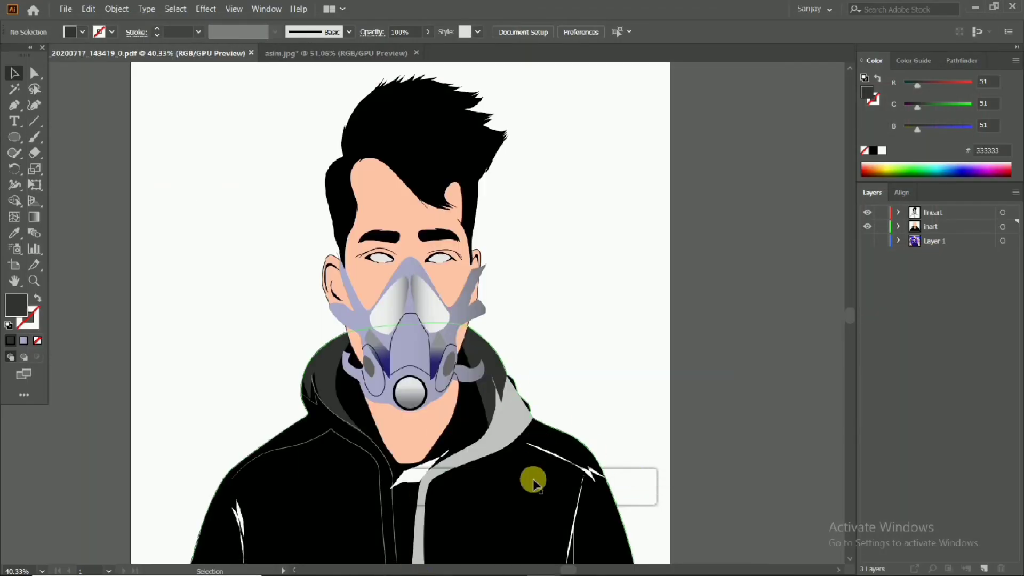